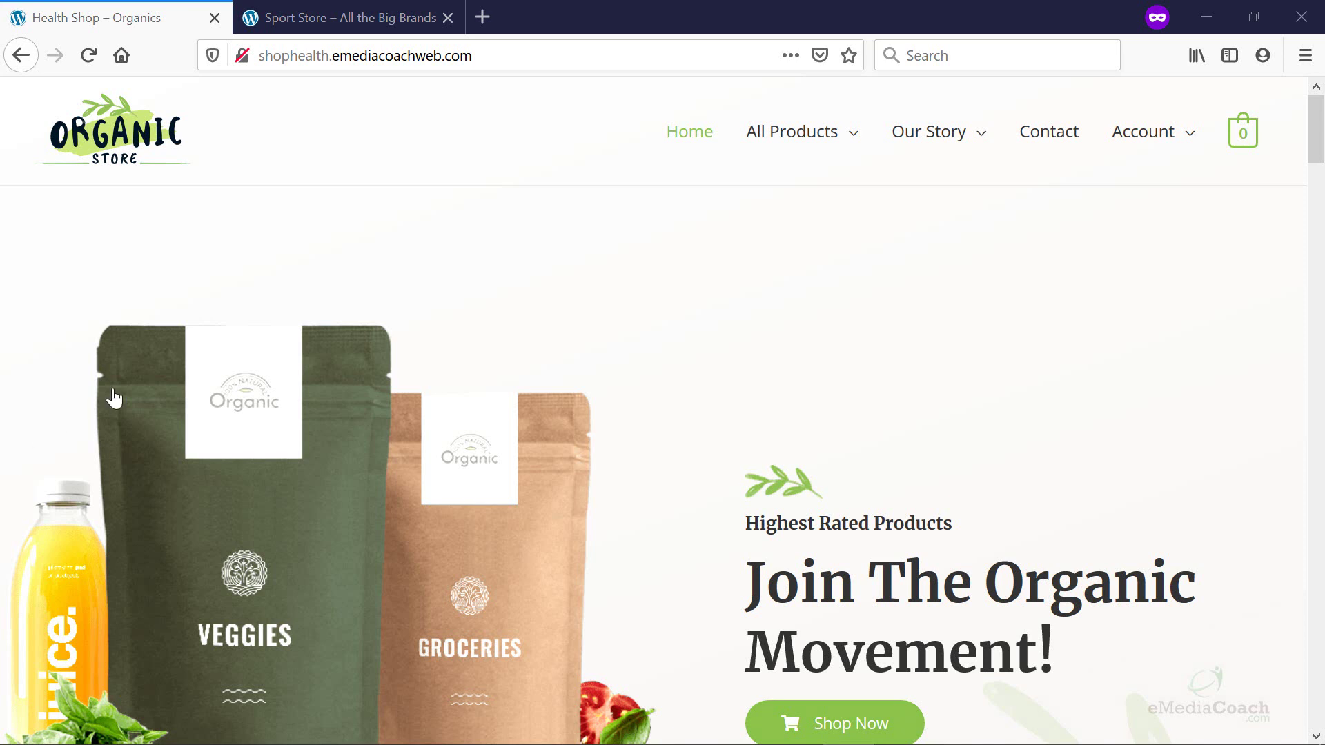
# Compare the Health Shop and Sport Store drop-down menus.
pyautogui.moveTo(783, 153)
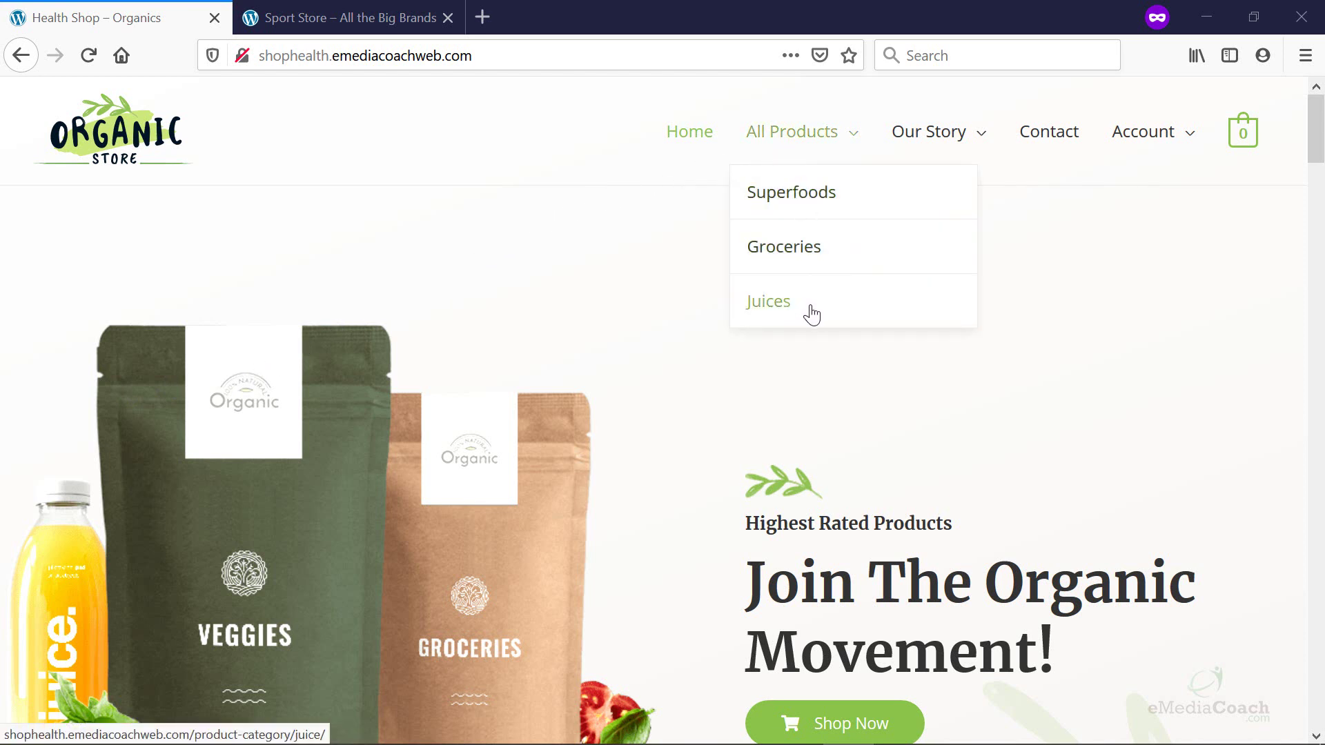
pyautogui.moveTo(930, 136)
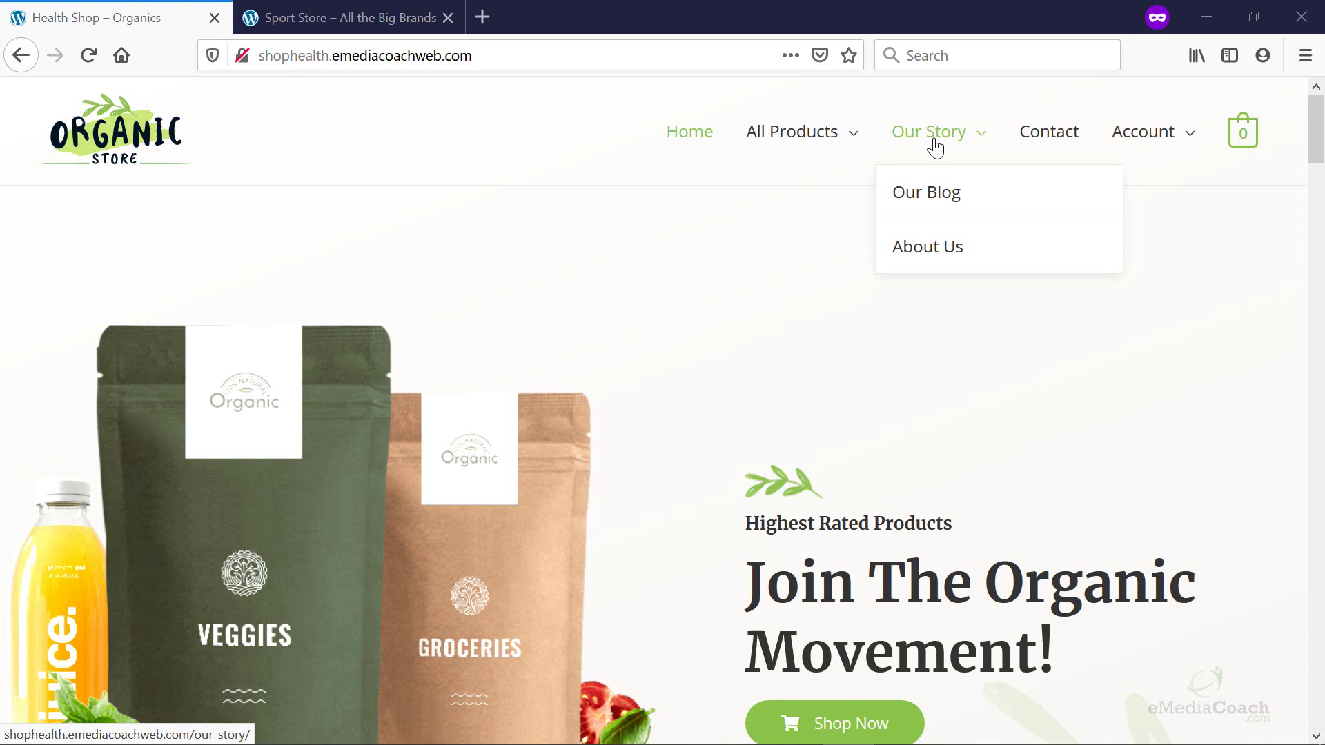
pyautogui.click(369, 21)
pyautogui.moveTo(893, 135)
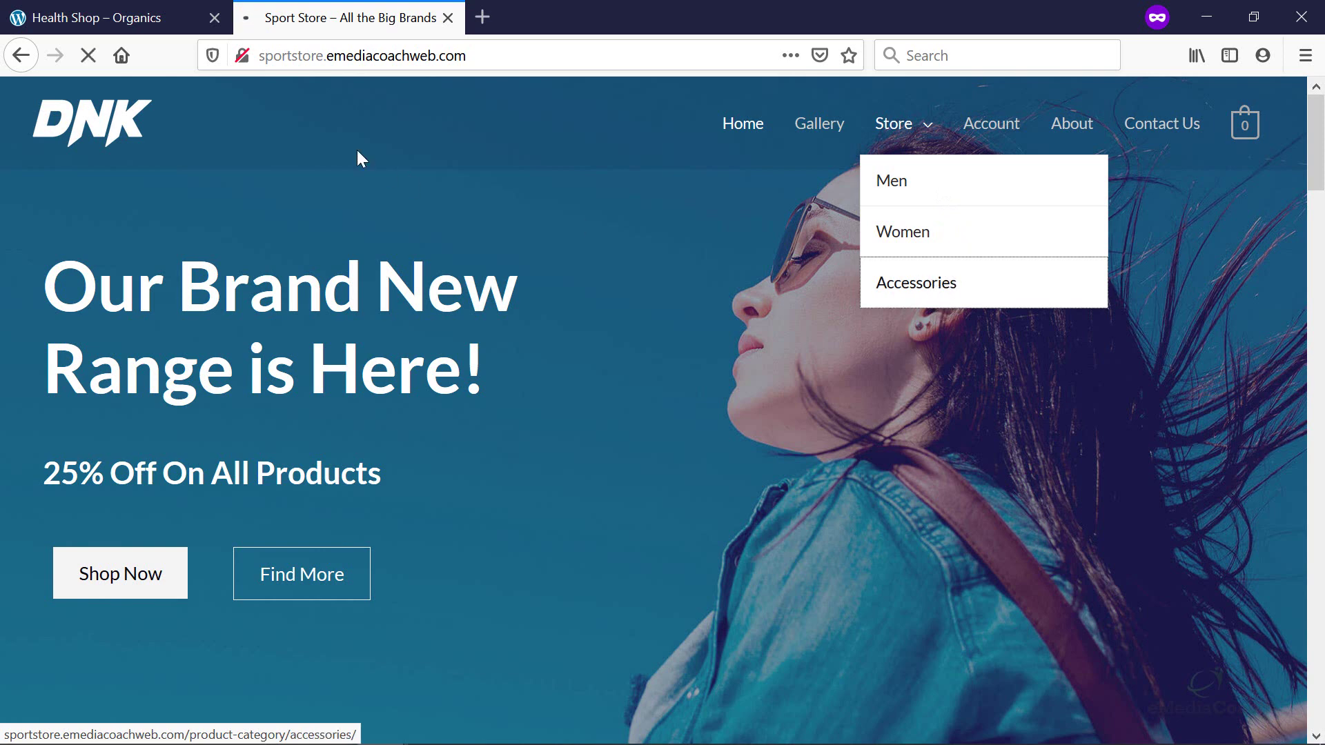
# Open Health Shop's Superfoods category from All Products and scroll both stores' pages.
pyautogui.click(141, 8)
pyautogui.moveTo(777, 138)
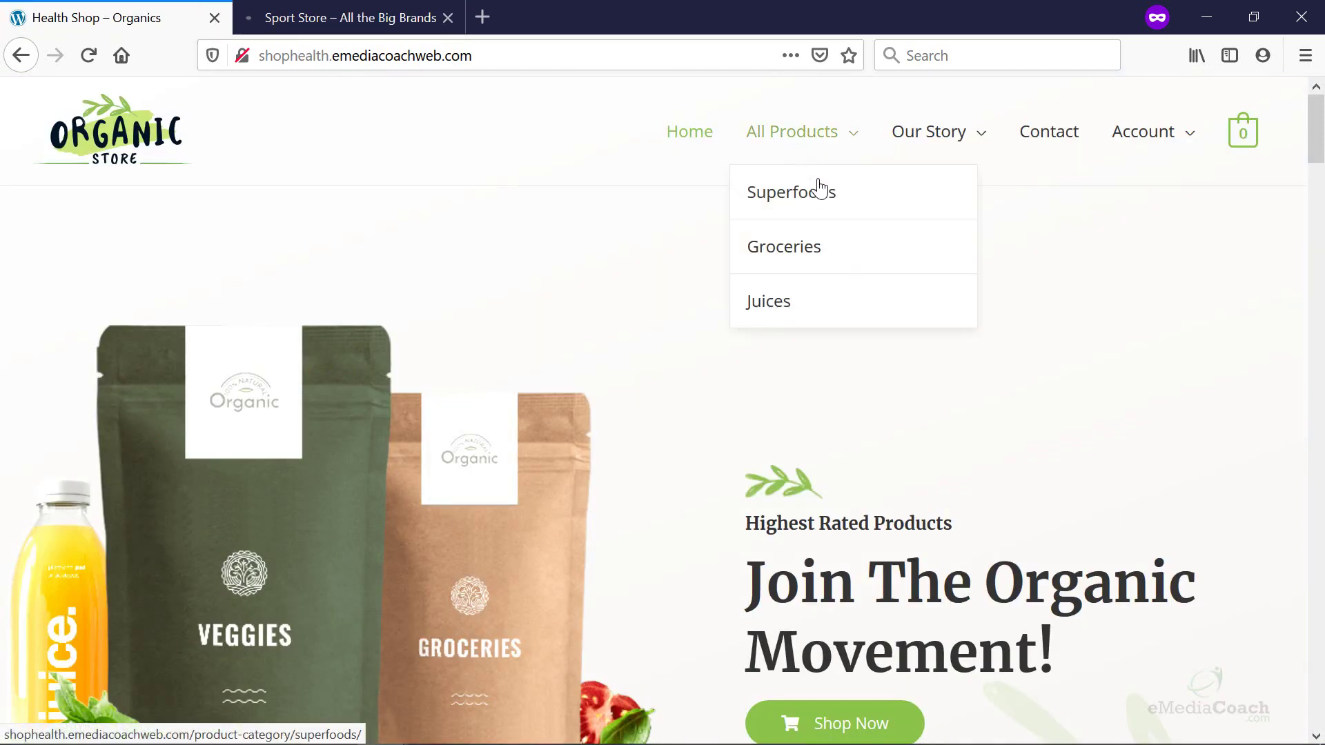
pyautogui.click(820, 194)
pyautogui.click(366, 17)
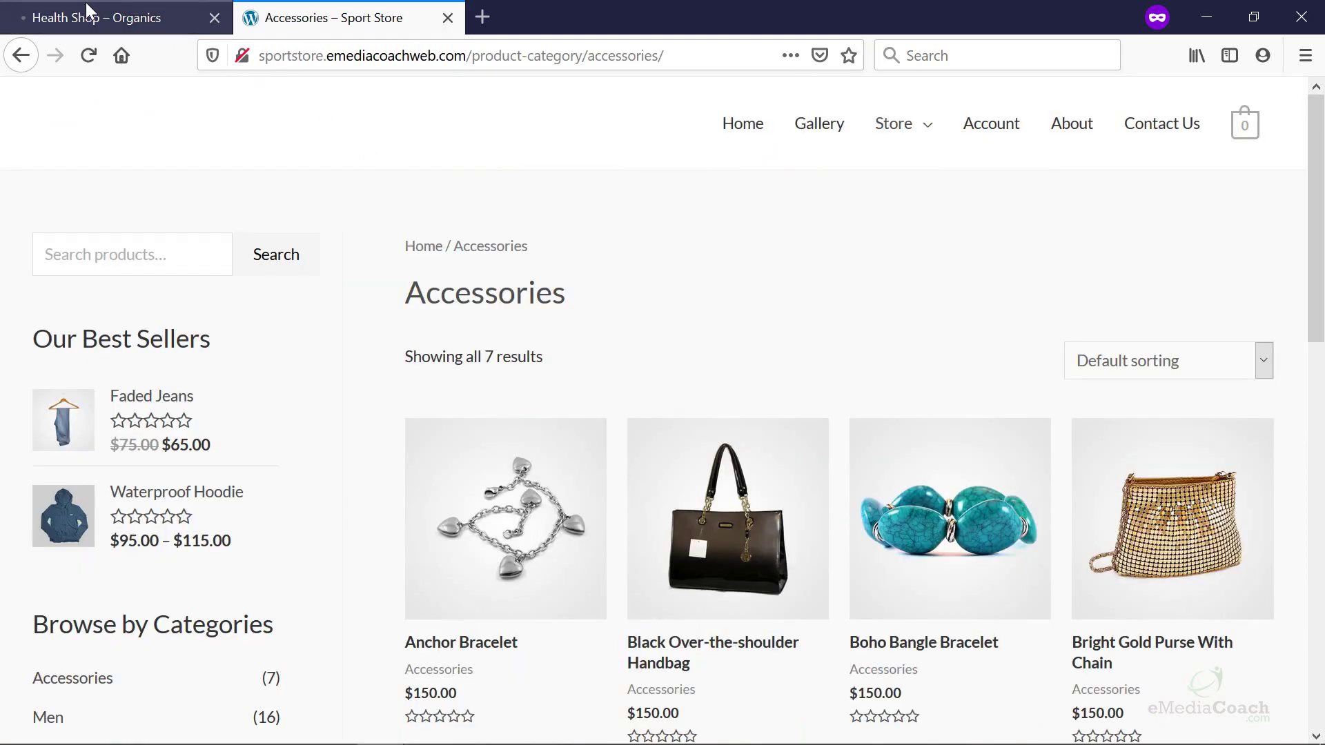
pyautogui.scroll(-2, 316, 201)
pyautogui.click(117, 20)
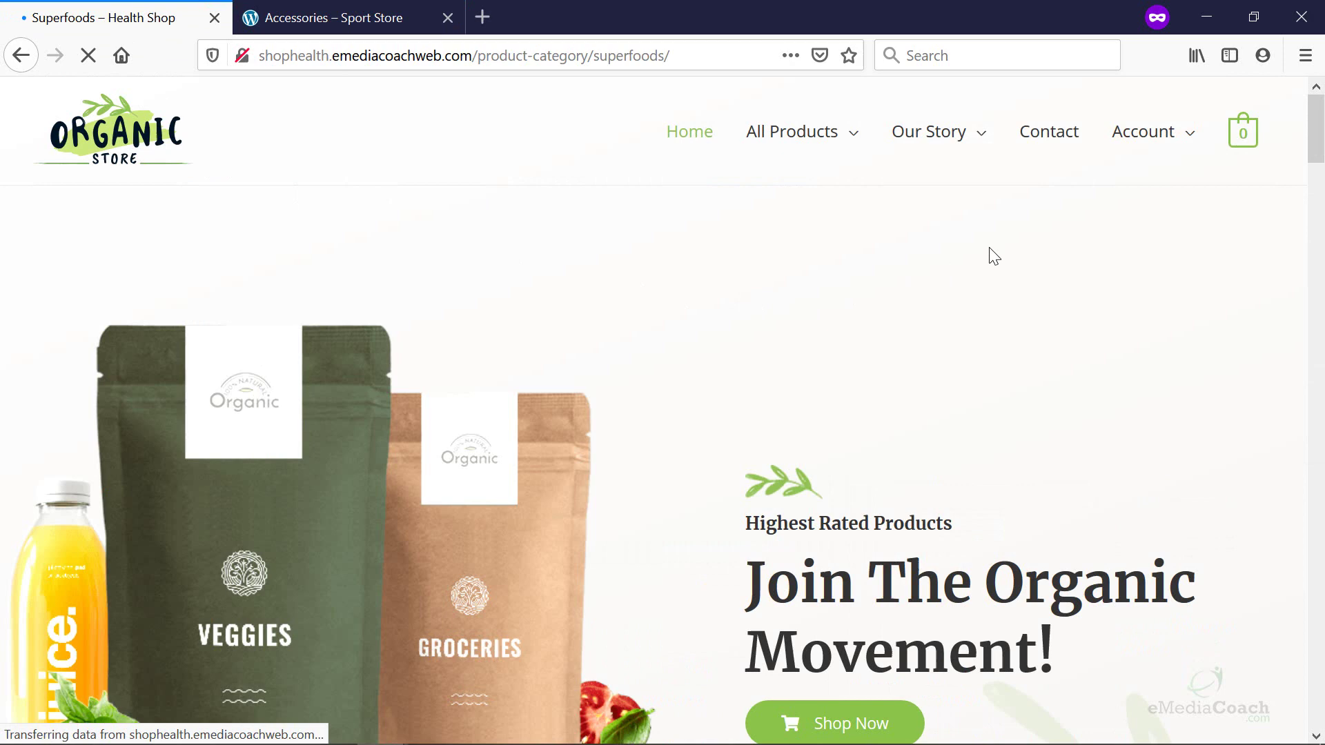
pyautogui.scroll(-3, 1000, 251)
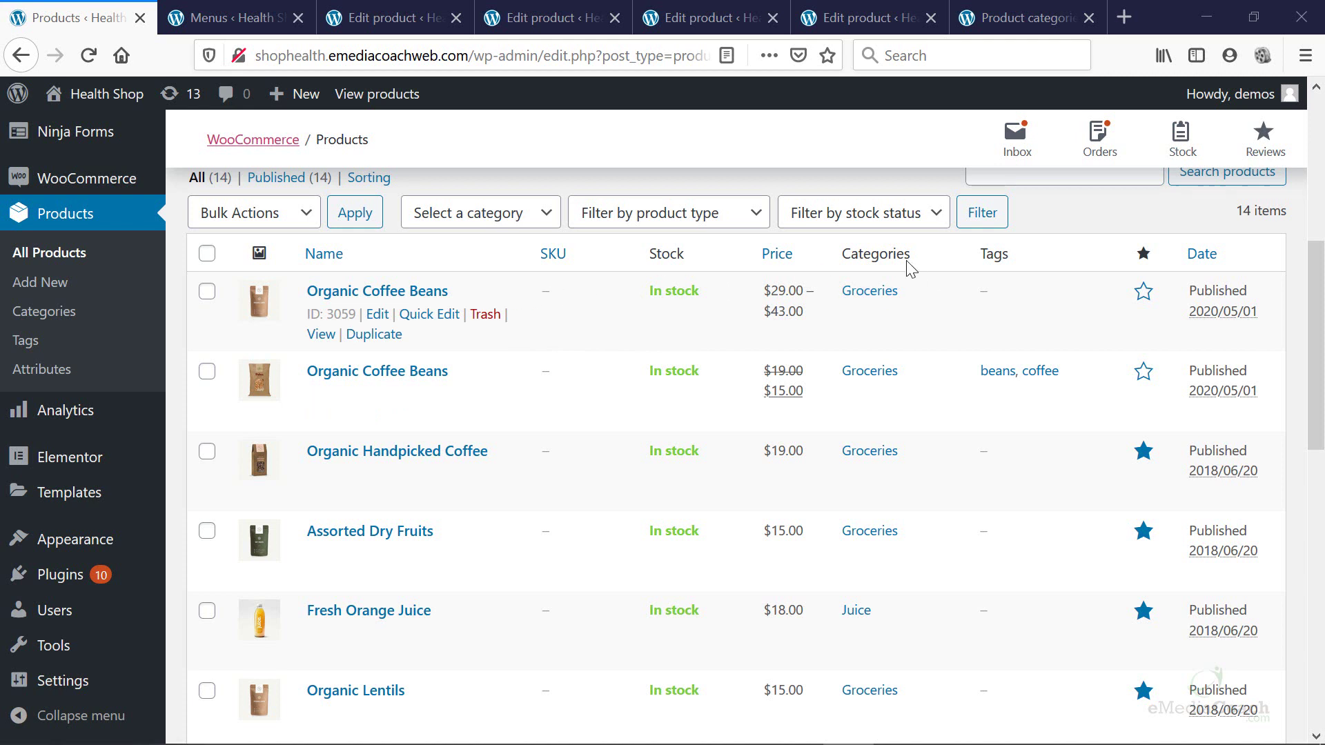
# Scroll through the Health Shop Products list to check each product's categories.
pyautogui.scroll(-2, 870, 283)
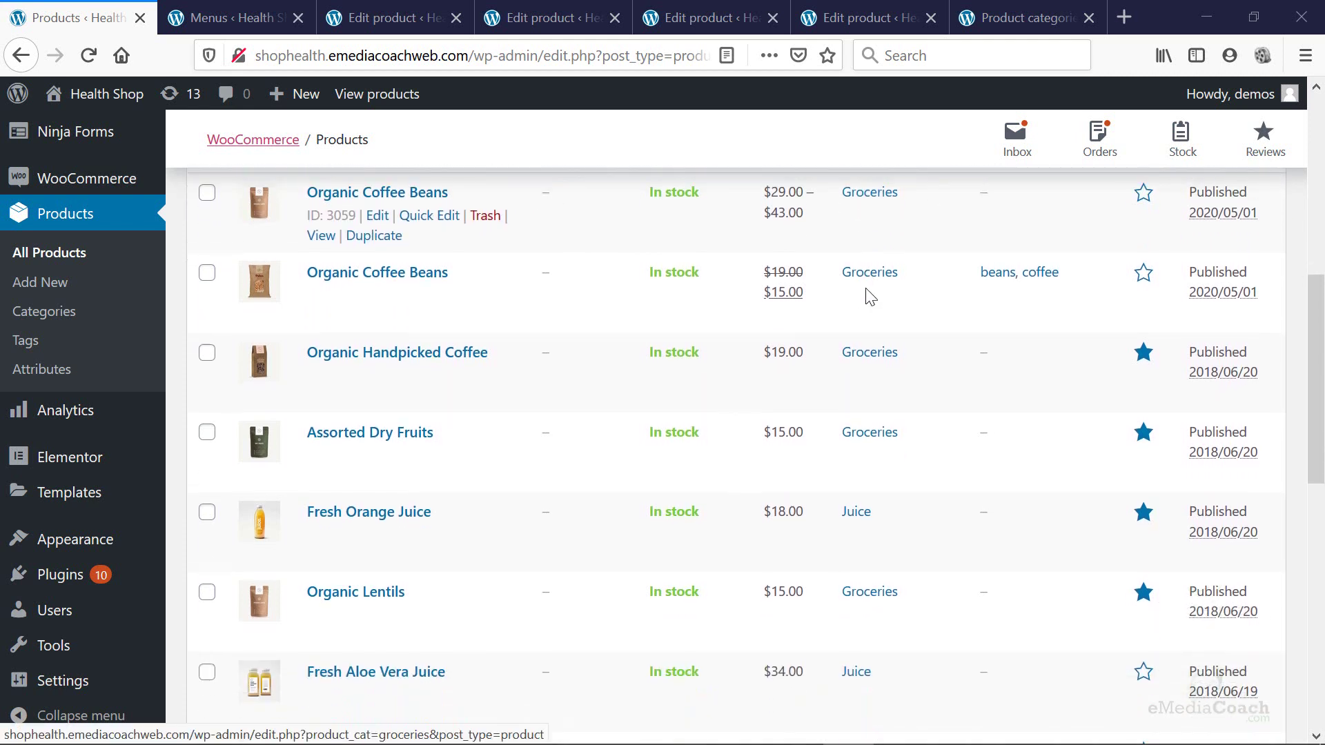
pyautogui.scroll(-2, 858, 384)
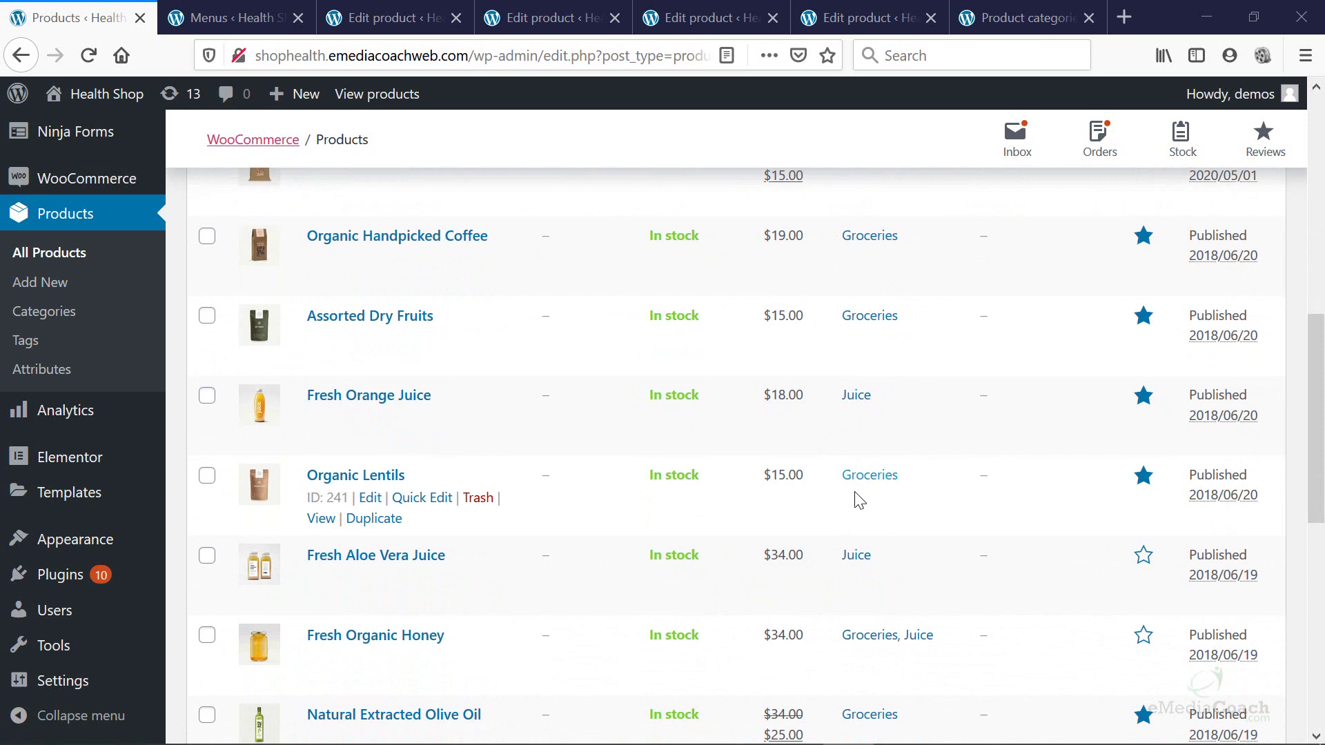
pyautogui.scroll(-2, 904, 516)
pyautogui.scroll(-2, 907, 516)
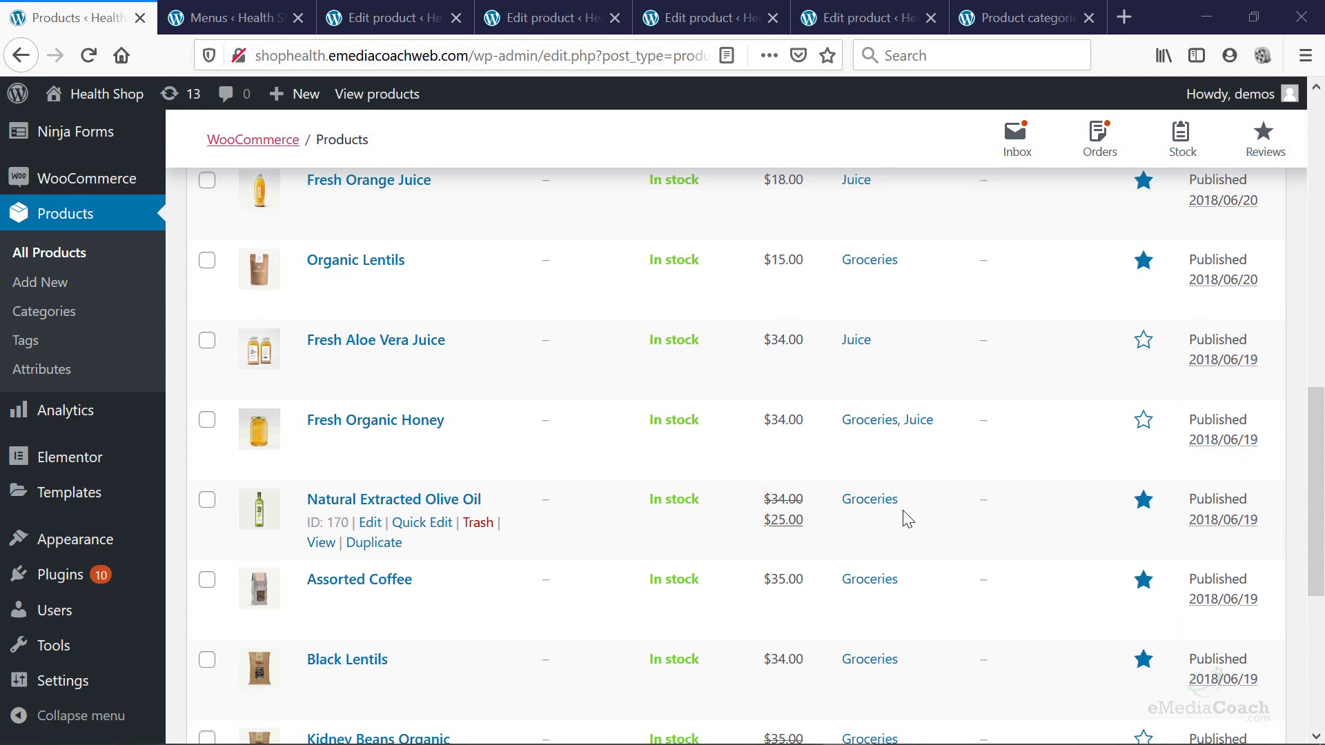
pyautogui.scroll(6, 906, 520)
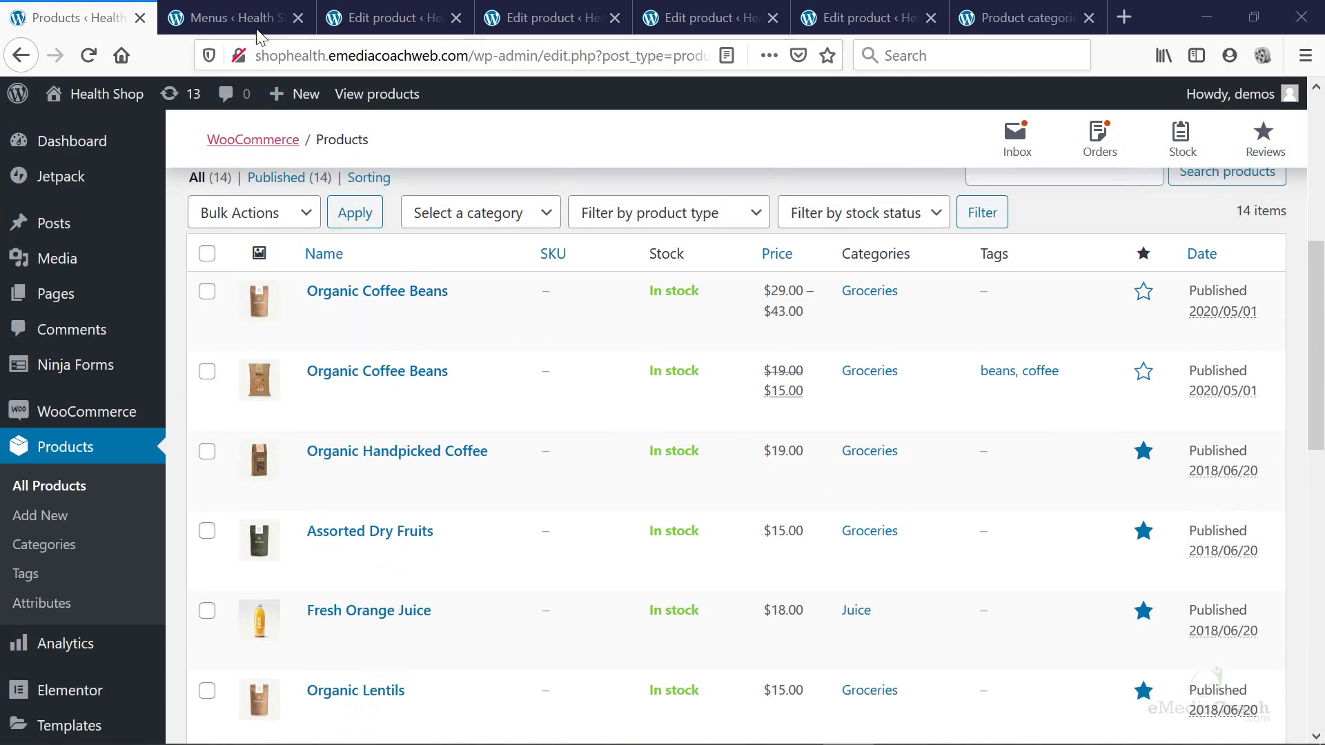
# Close the Menus page and save Kidney Beans Organic with the Superfoods category.
pyautogui.click(253, 29)
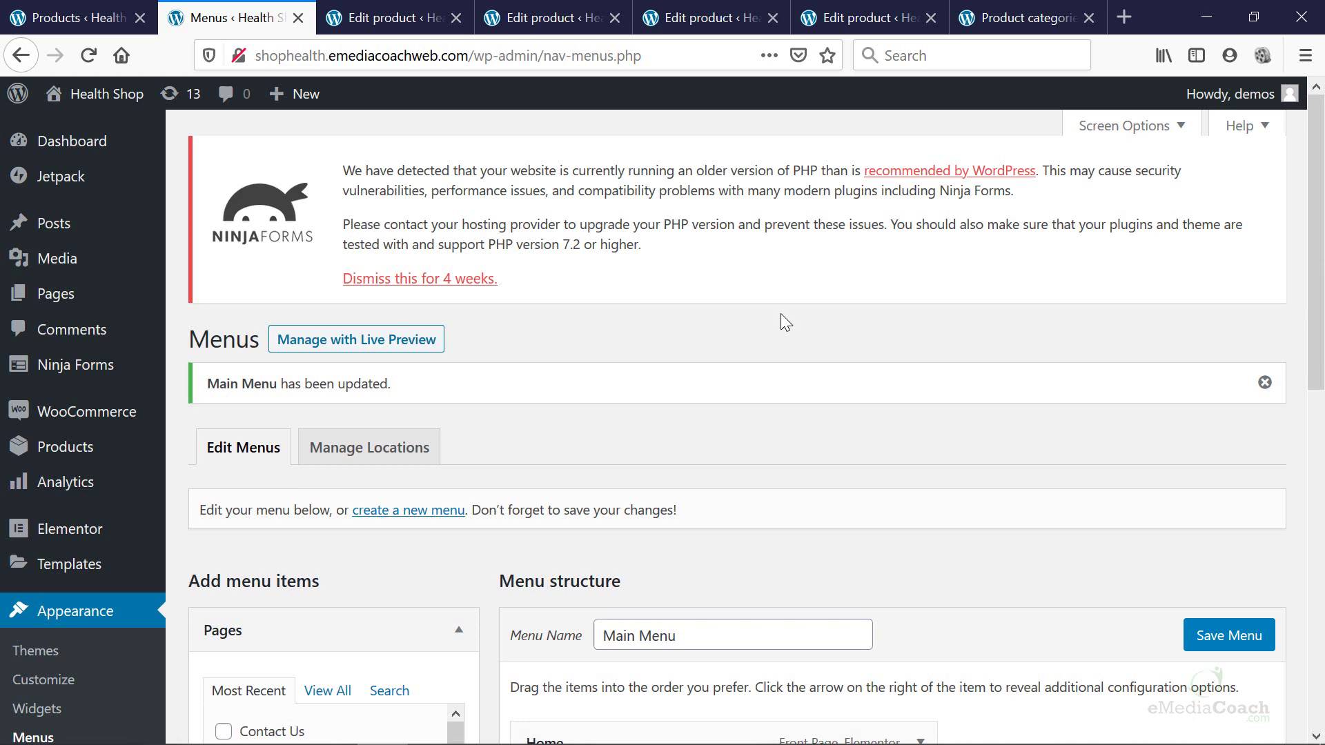
pyautogui.scroll(-4, 830, 334)
pyautogui.middleClick(232, 9)
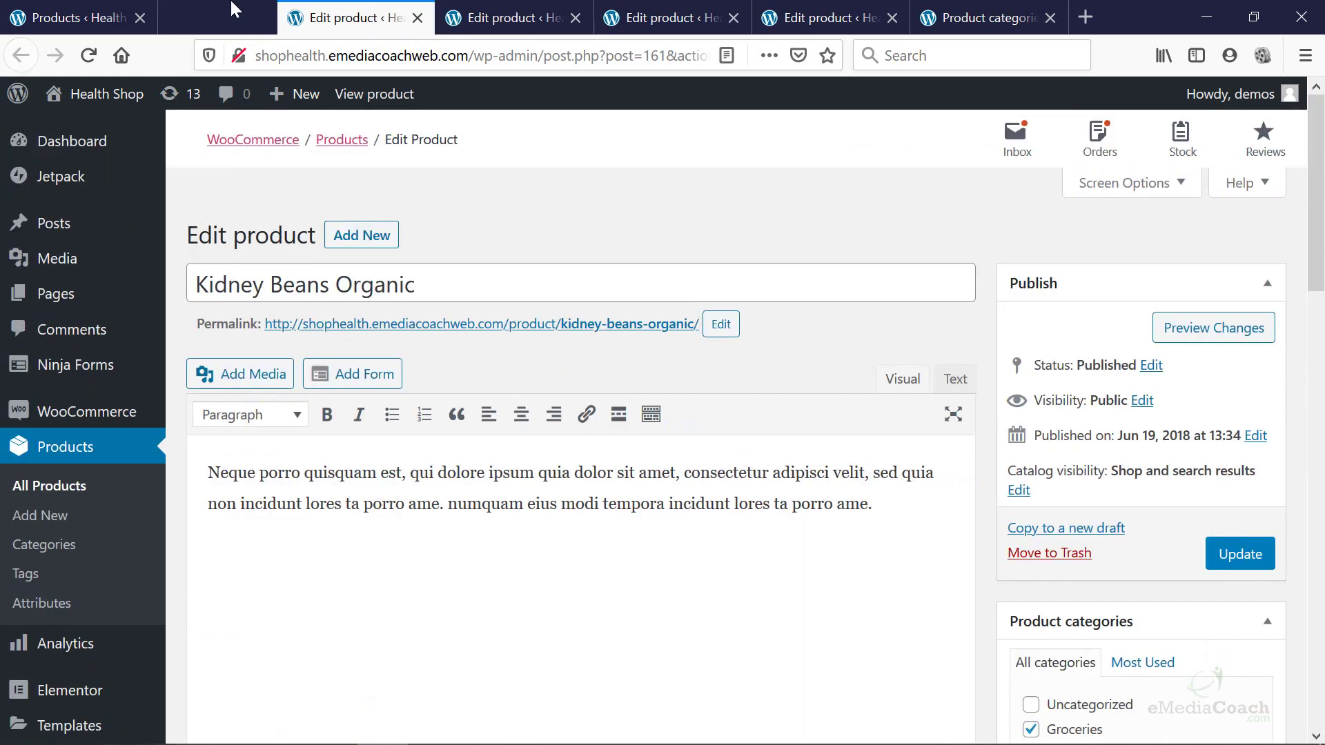
pyautogui.scroll(-3, 1074, 337)
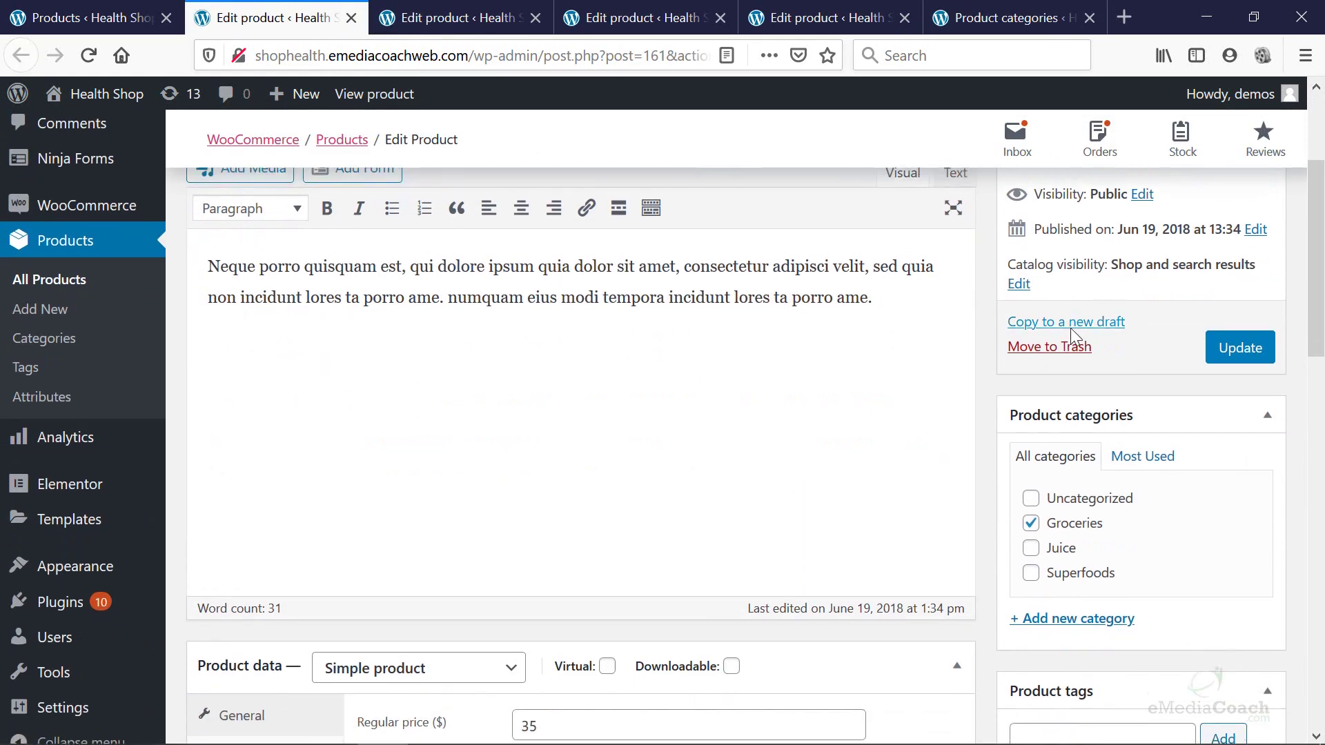
pyautogui.scroll(3, 1070, 328)
pyautogui.scroll(-3, 1049, 314)
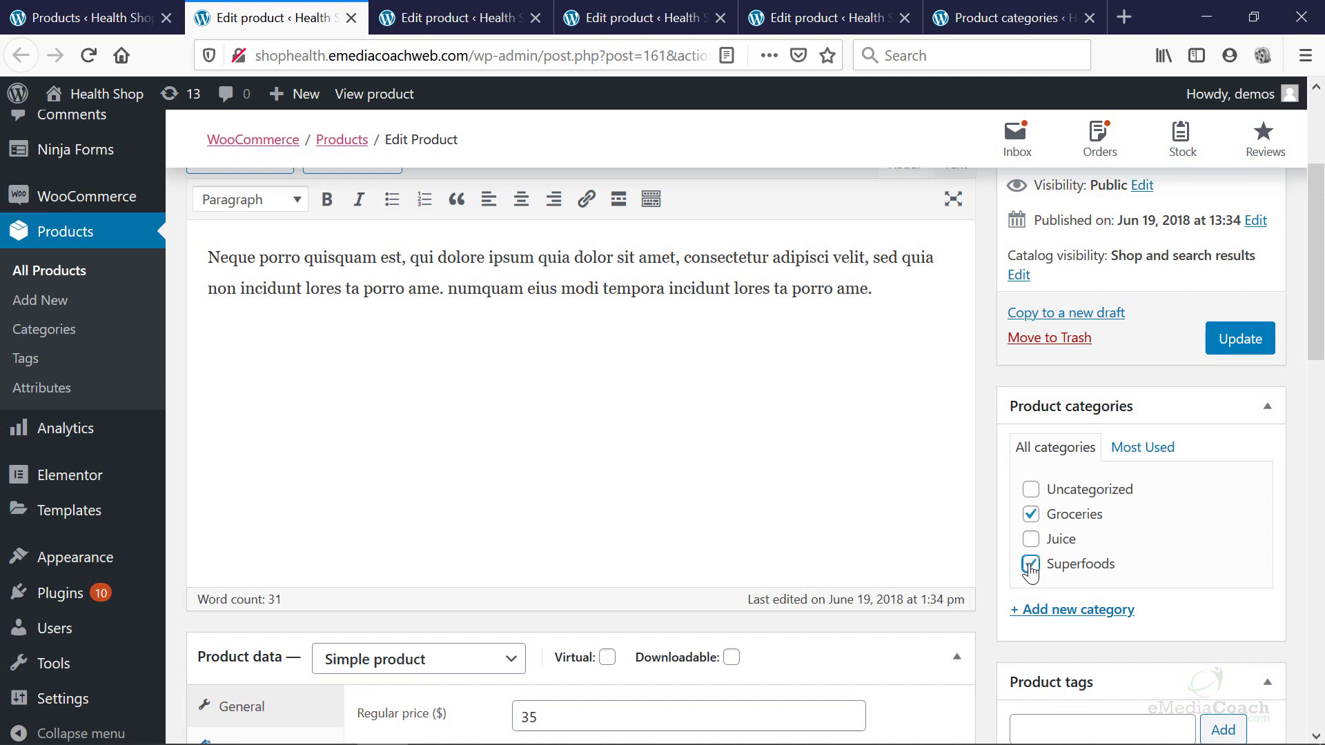
pyautogui.click(1240, 339)
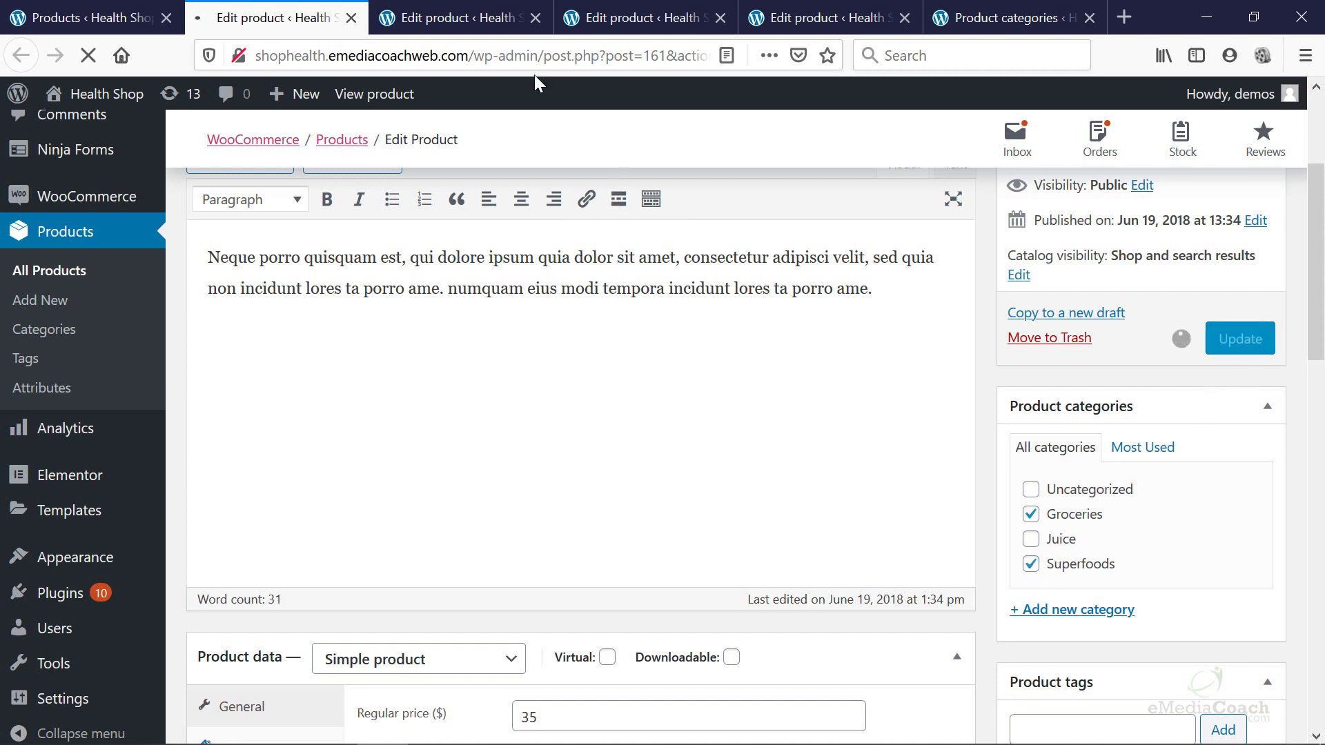
# Add Assorted Dry Fruits and Organic Lentils to Superfoods and update both.
pyautogui.click(487, 24)
pyautogui.scroll(-3, 1068, 466)
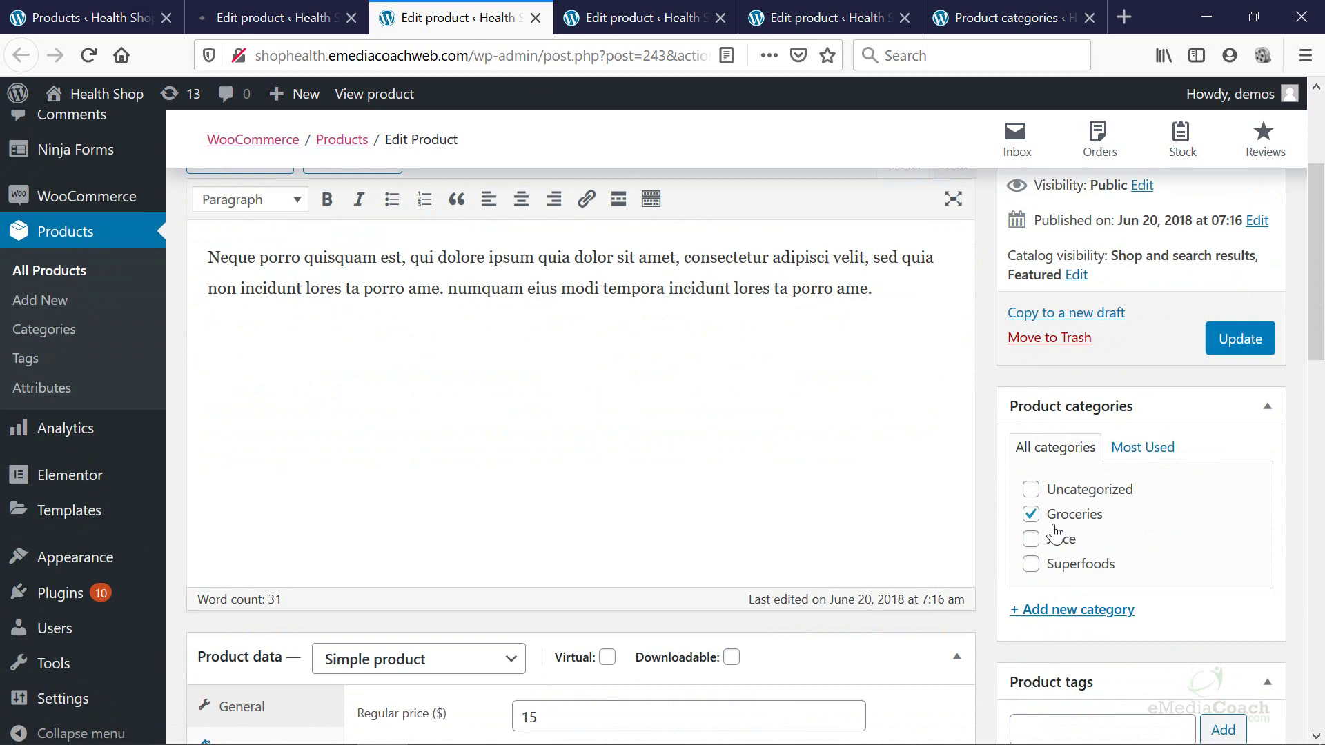
pyautogui.click(1031, 564)
pyautogui.click(1214, 345)
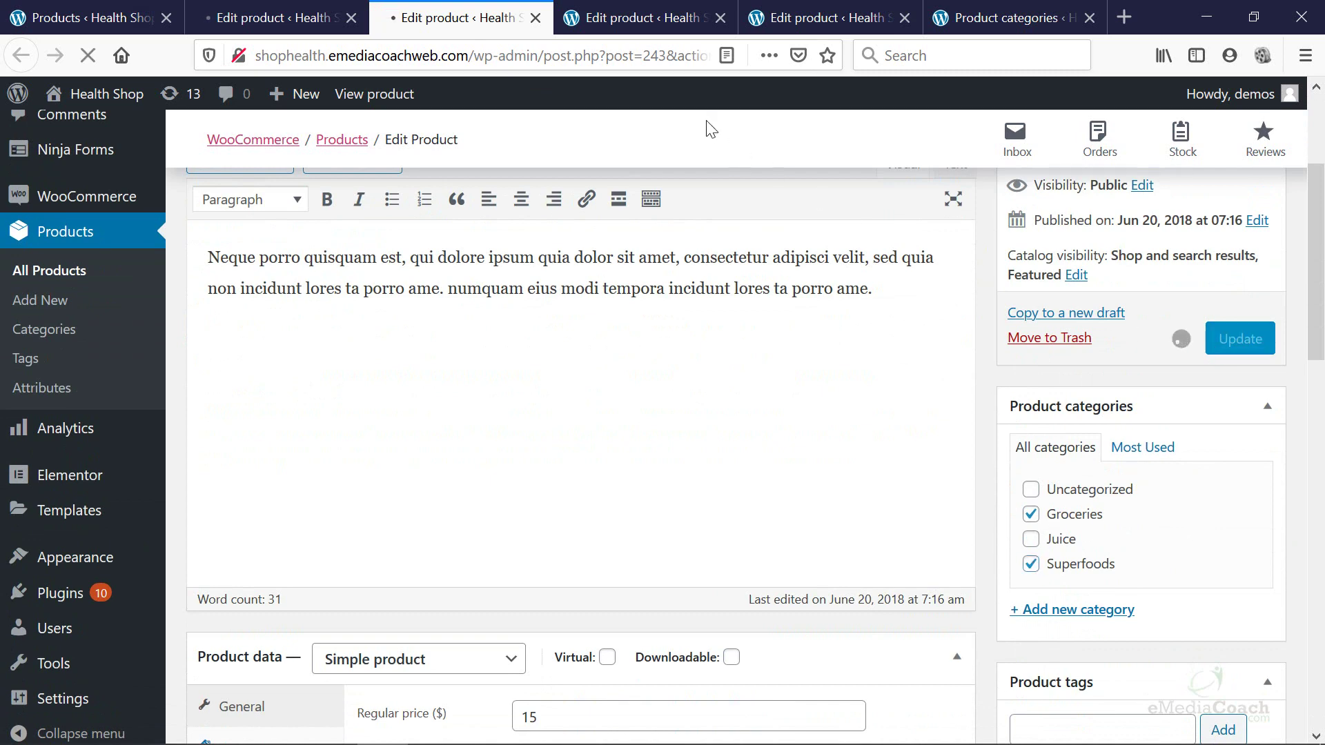
pyautogui.click(651, 26)
pyautogui.scroll(-3, 1033, 544)
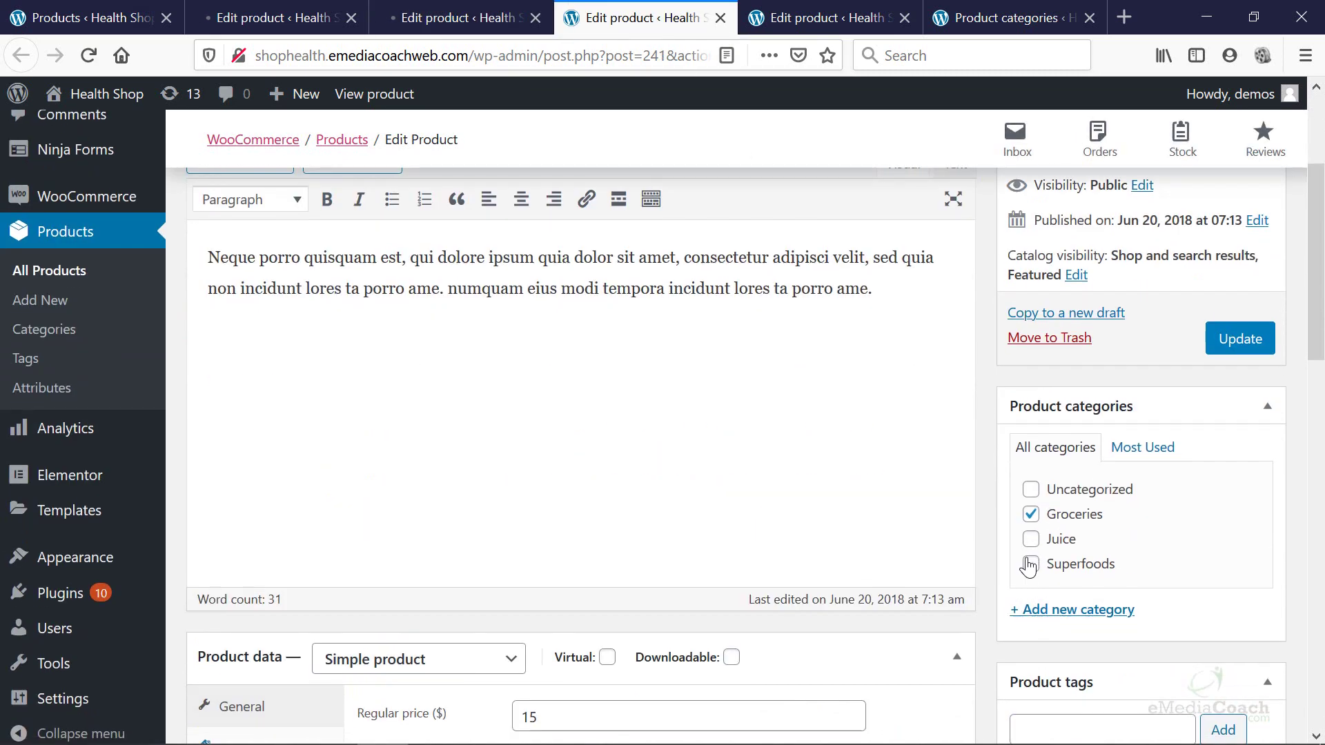
pyautogui.click(1031, 564)
pyautogui.click(1232, 339)
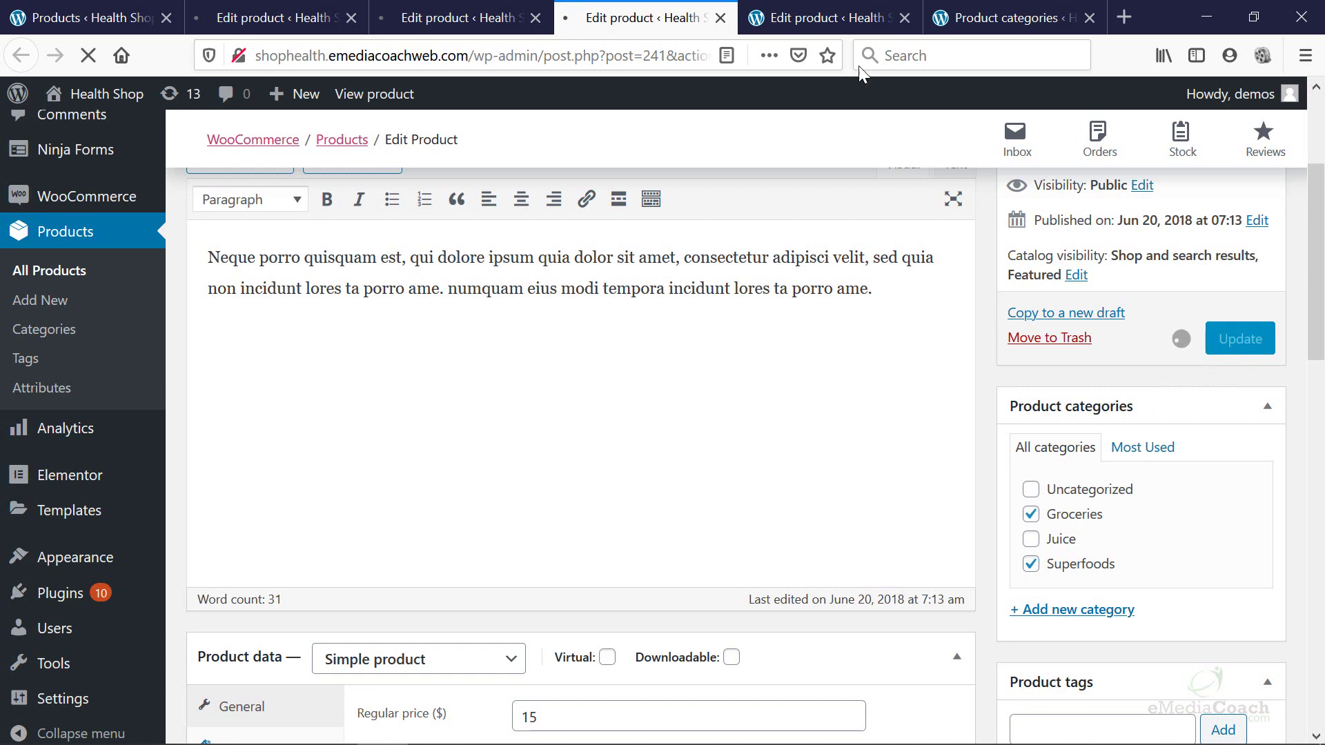
# Add Black Lentils to Superfoods and update the product.
pyautogui.click(849, 15)
pyautogui.scroll(-3, 1035, 524)
pyautogui.click(1031, 564)
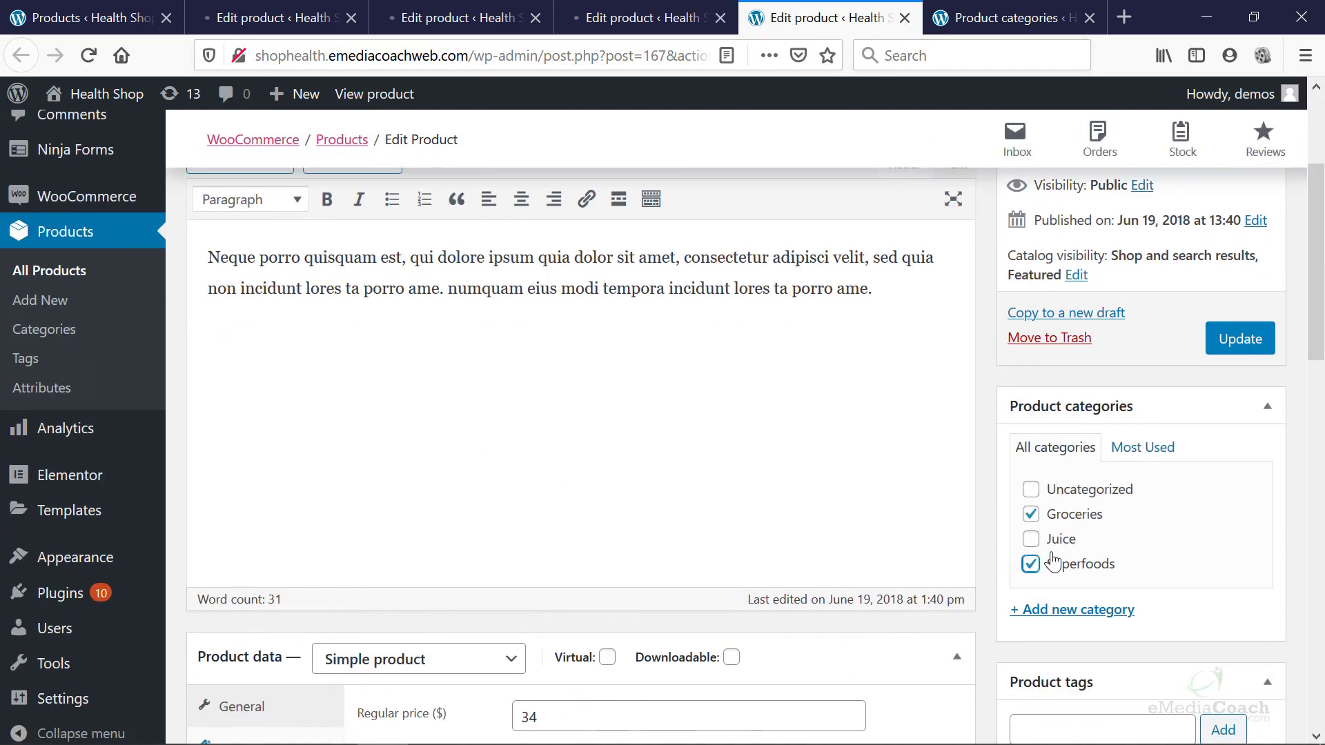
pyautogui.click(1235, 340)
# Review the Product categories list, then close it to return to Black Lentils.
pyautogui.click(987, 19)
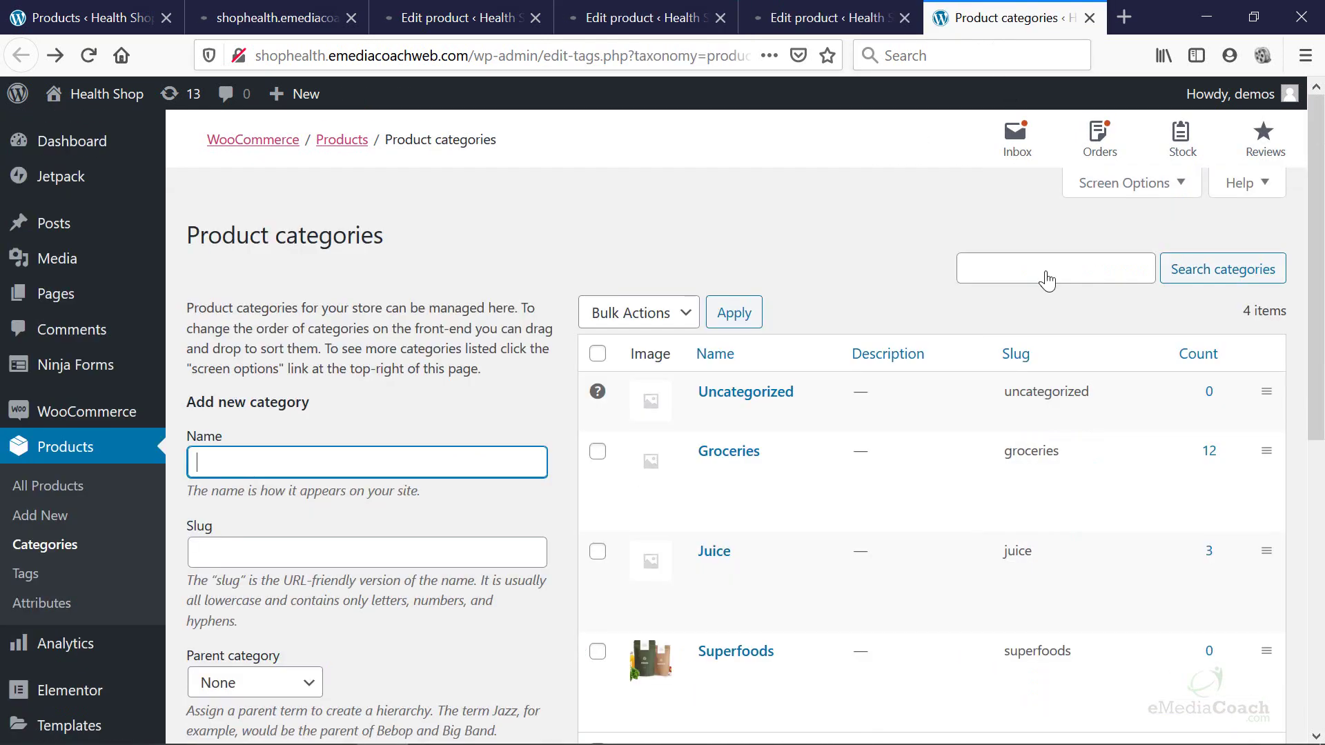
pyautogui.scroll(-5, 1061, 346)
pyautogui.scroll(5, 1066, 359)
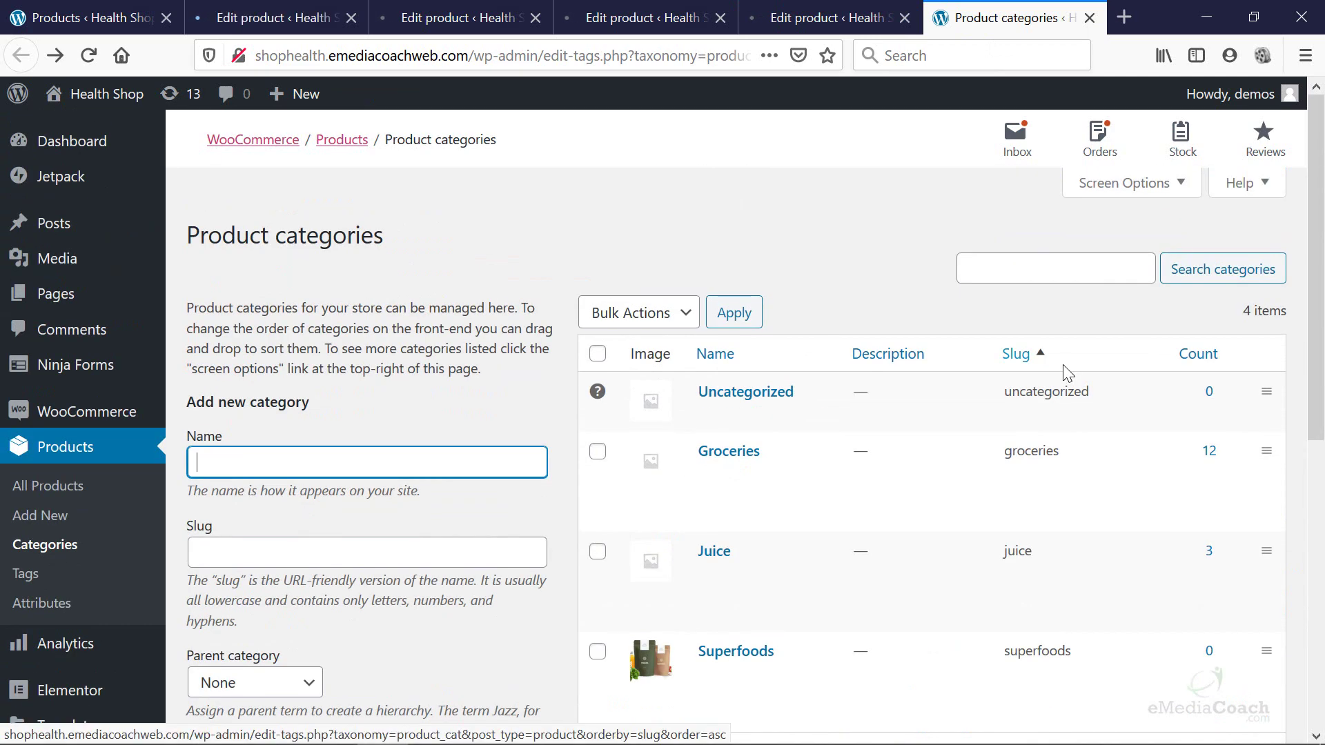
pyautogui.click(1089, 18)
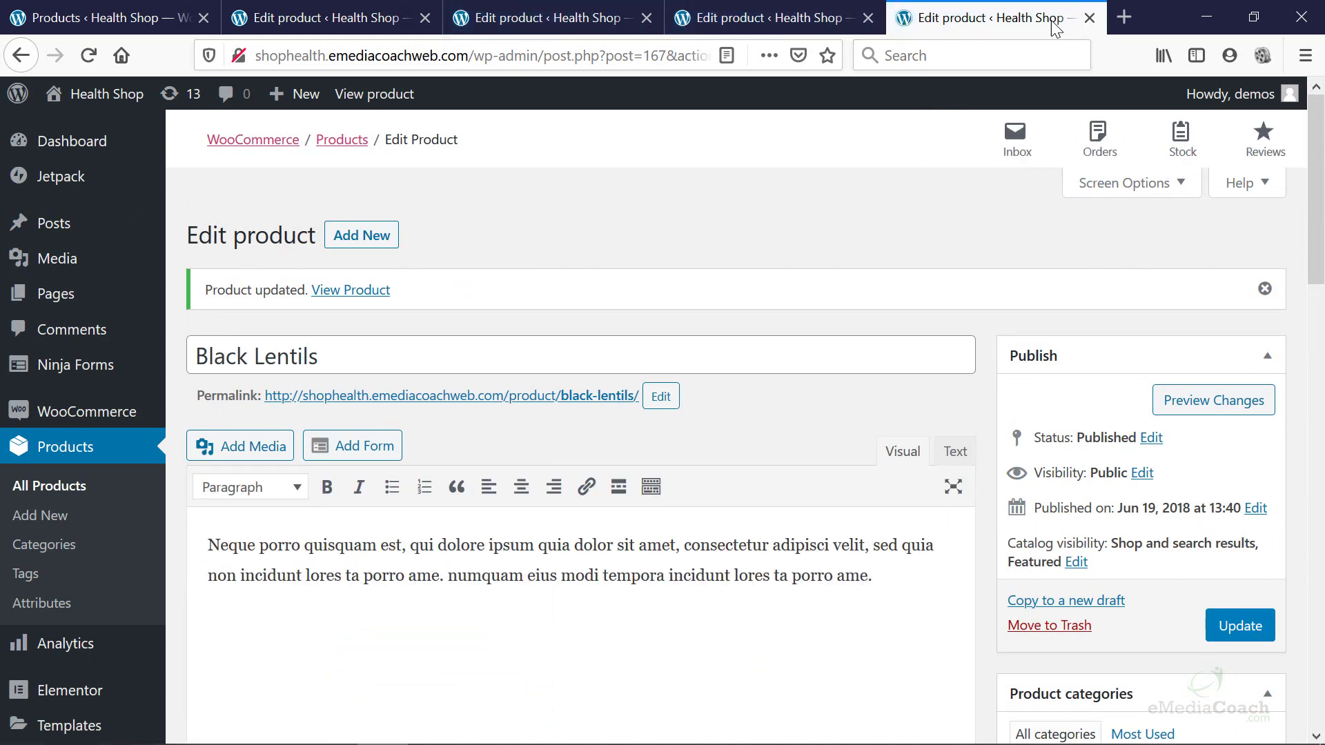
# Close the Black Lentils, Organic Lentils, Assorted Dry Fruits and Kidney Beans Organic edit pages.
pyautogui.click(1089, 19)
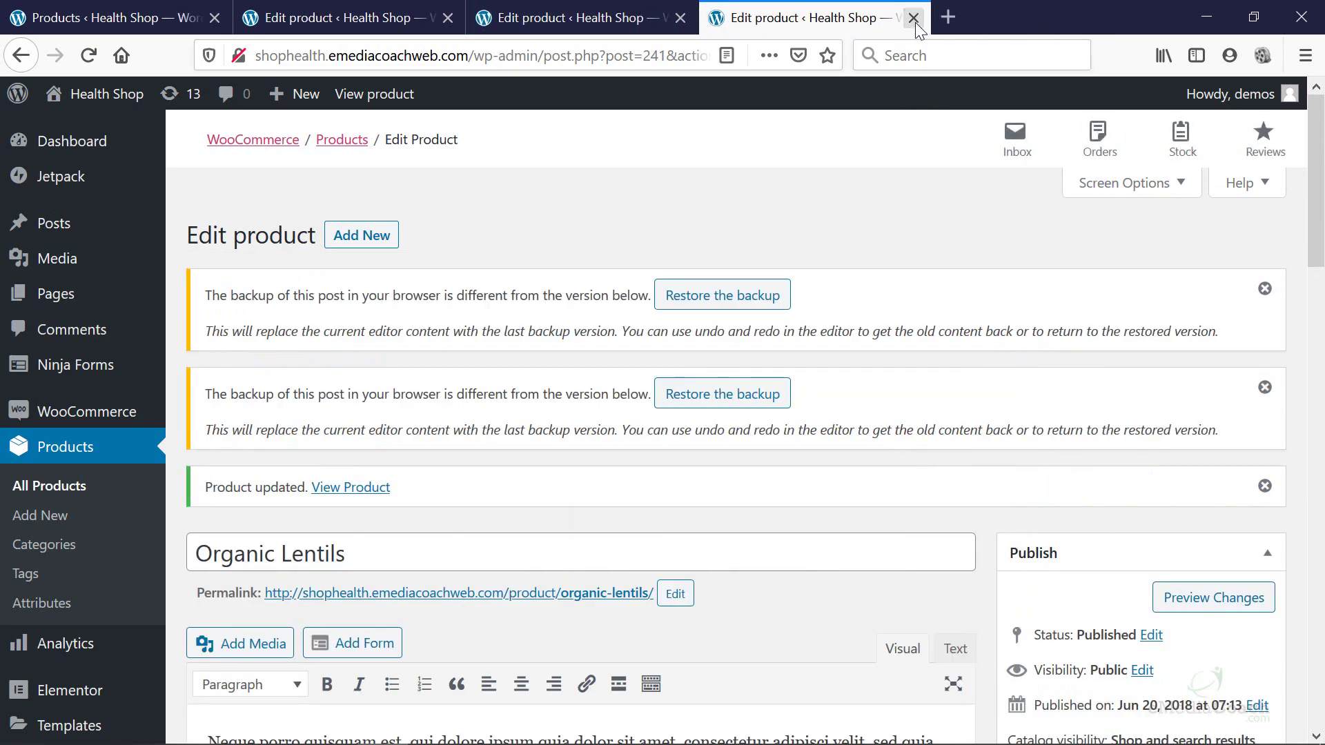
pyautogui.click(915, 21)
pyautogui.click(680, 18)
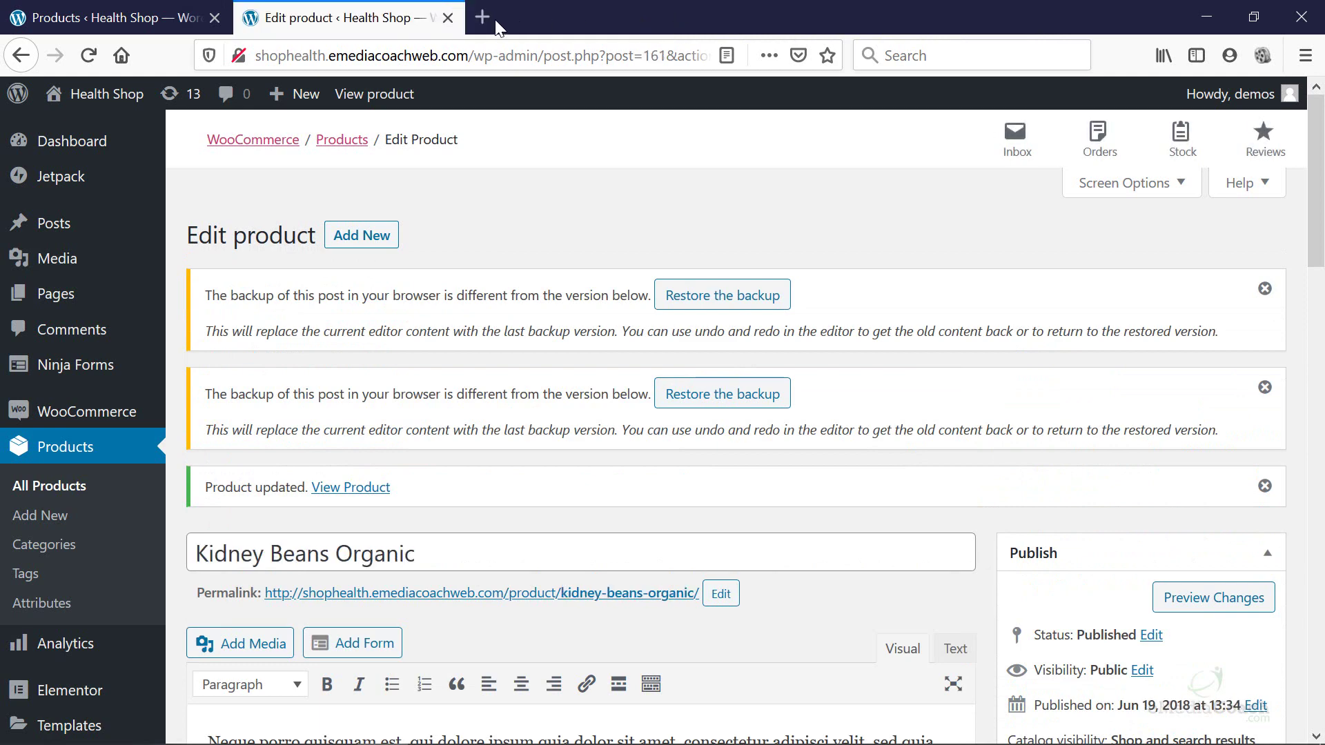
pyautogui.click(453, 19)
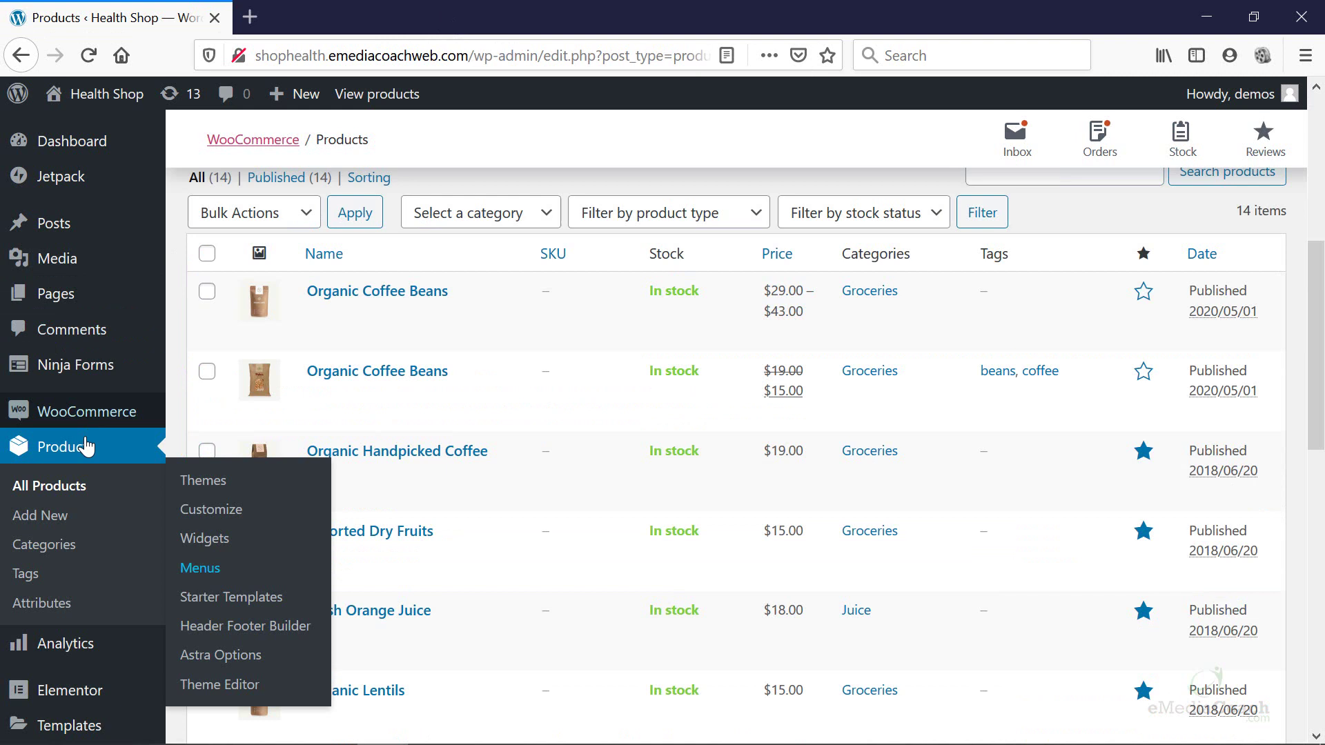
pyautogui.click(82, 493)
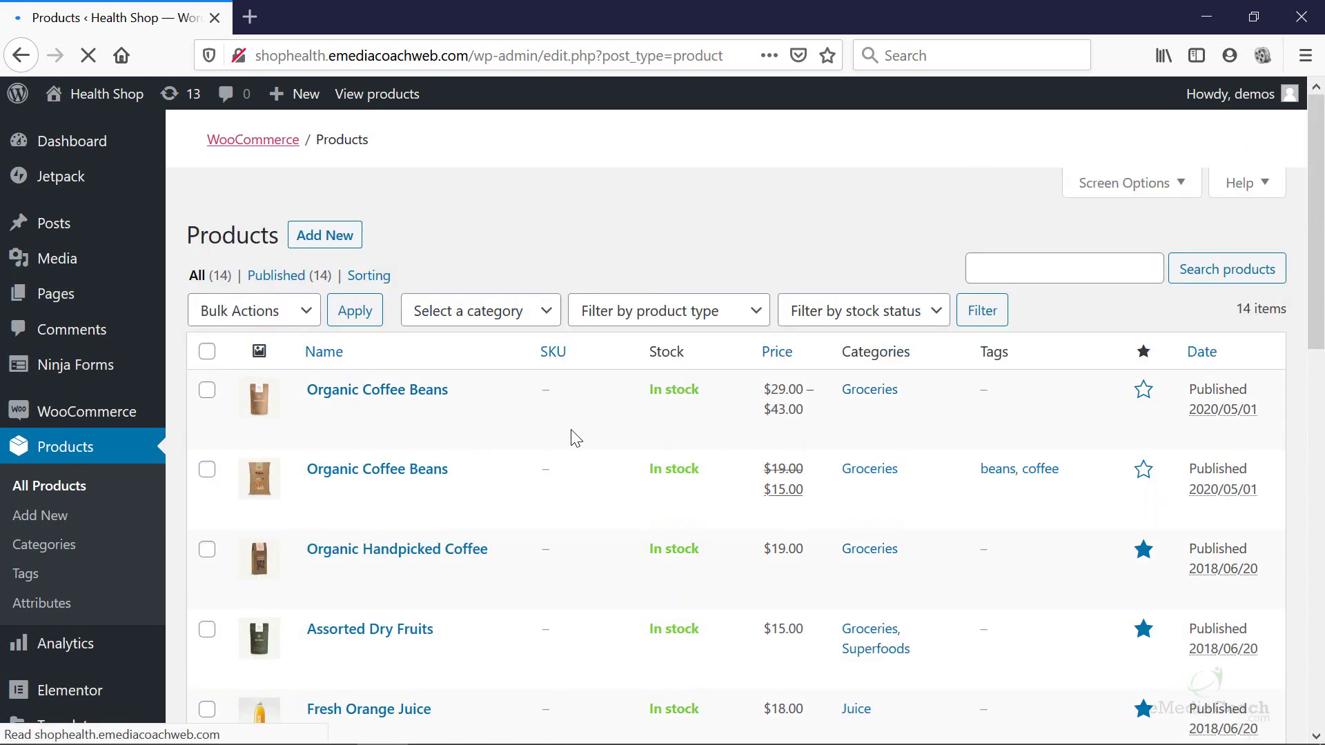
pyautogui.scroll(-6, 882, 364)
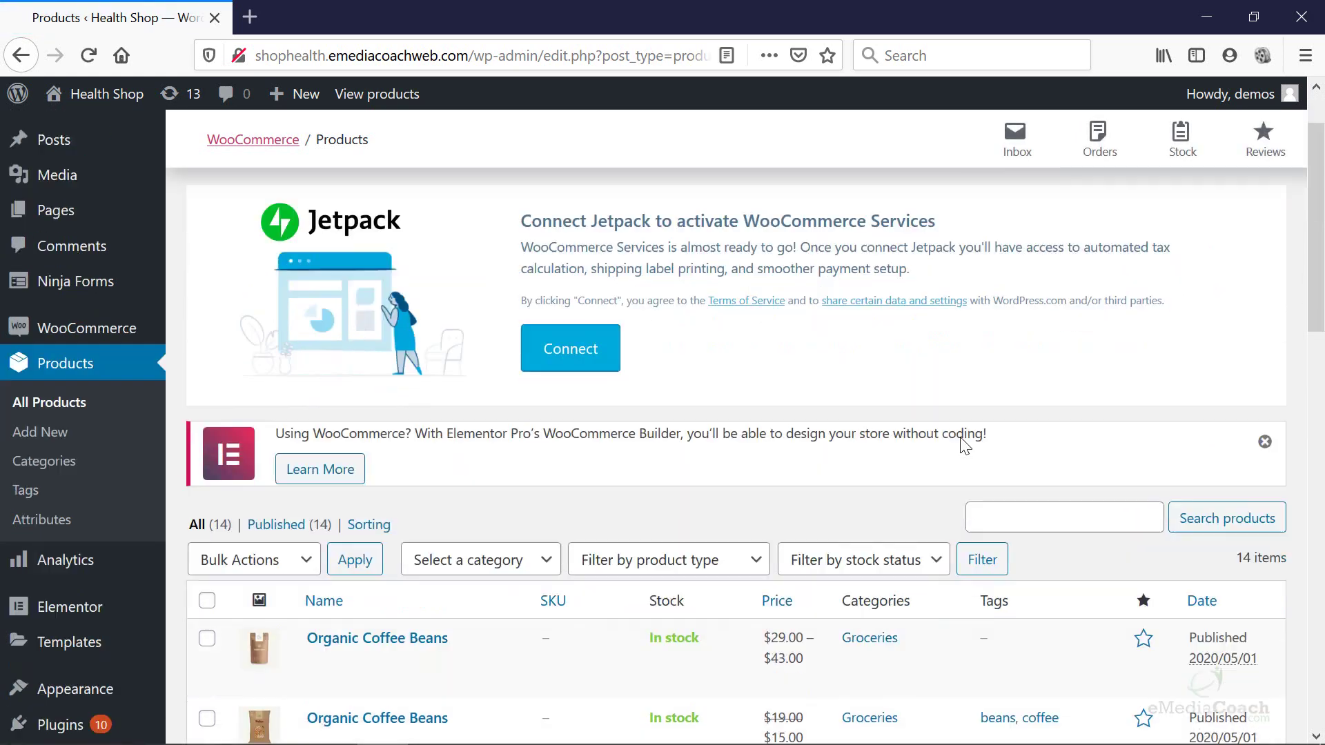
pyautogui.scroll(-4, 882, 364)
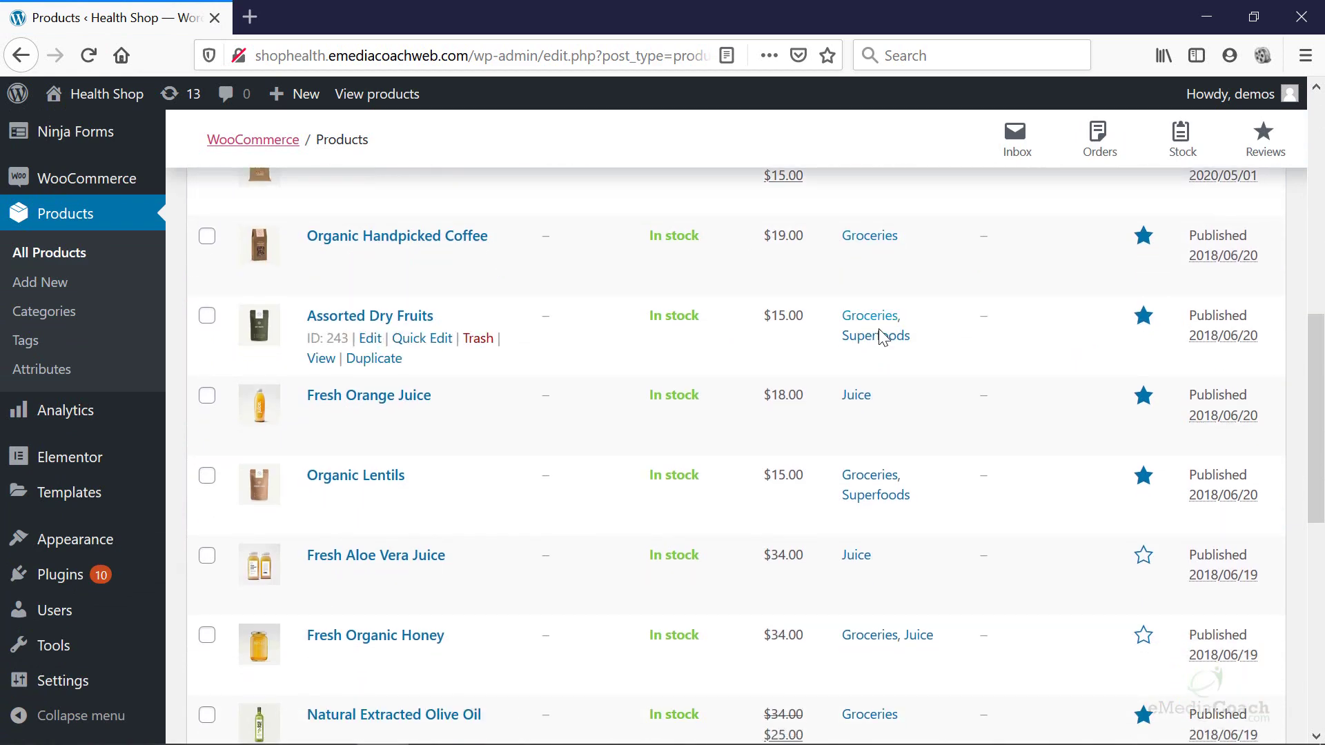
pyautogui.scroll(-4, 890, 438)
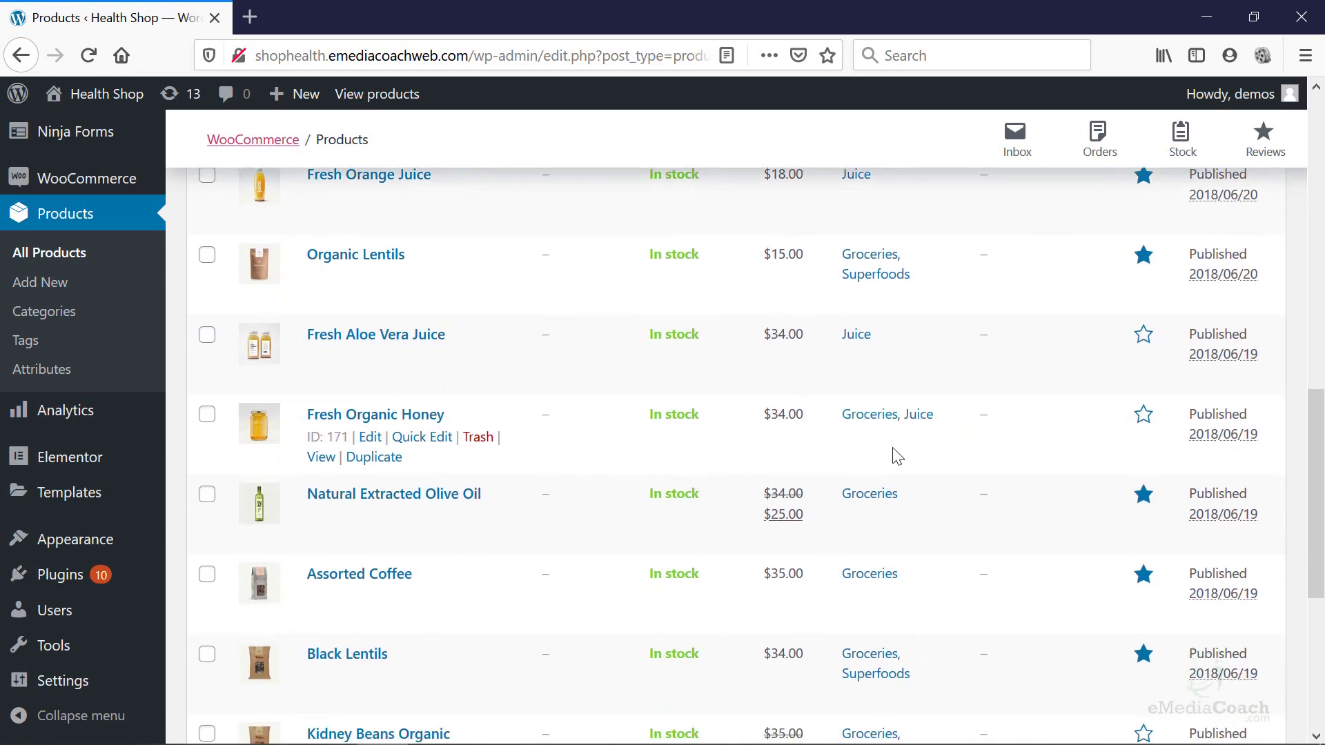
pyautogui.scroll(-2, 869, 465)
pyautogui.scroll(-5, 854, 479)
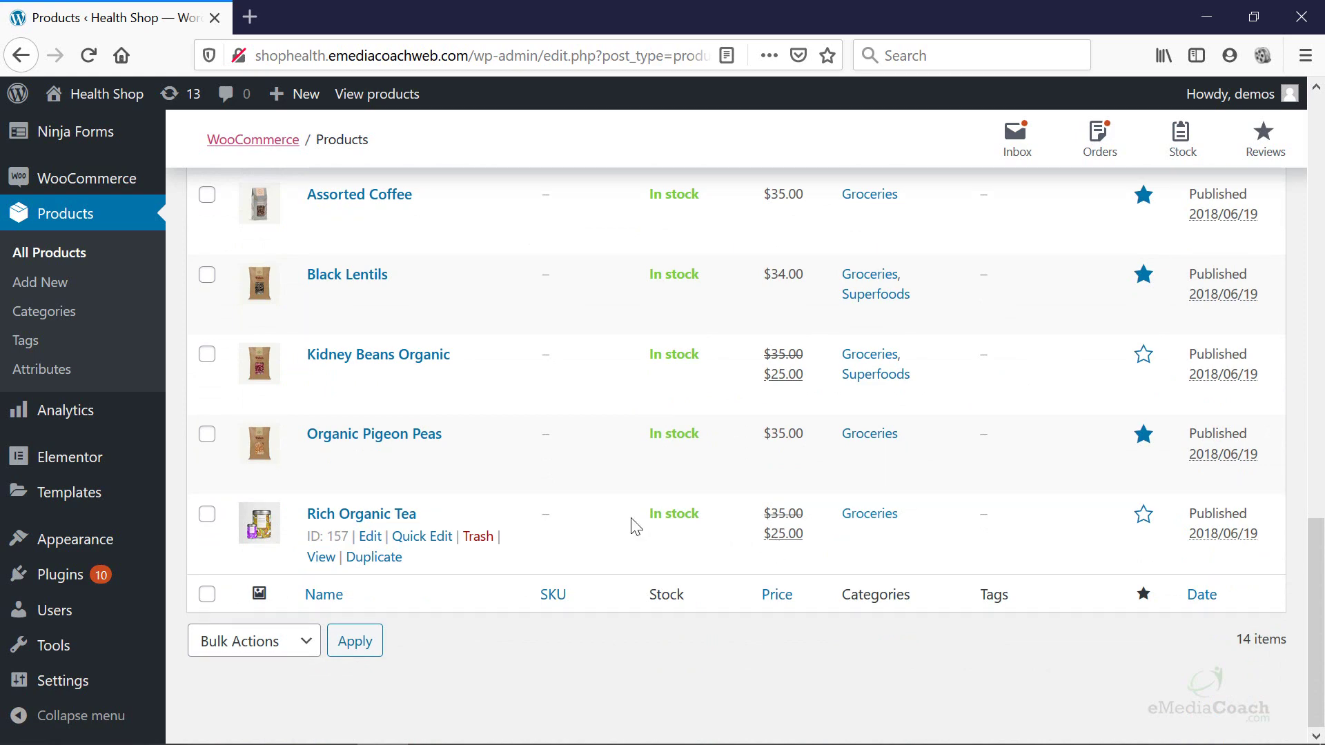
pyautogui.scroll(5, 635, 527)
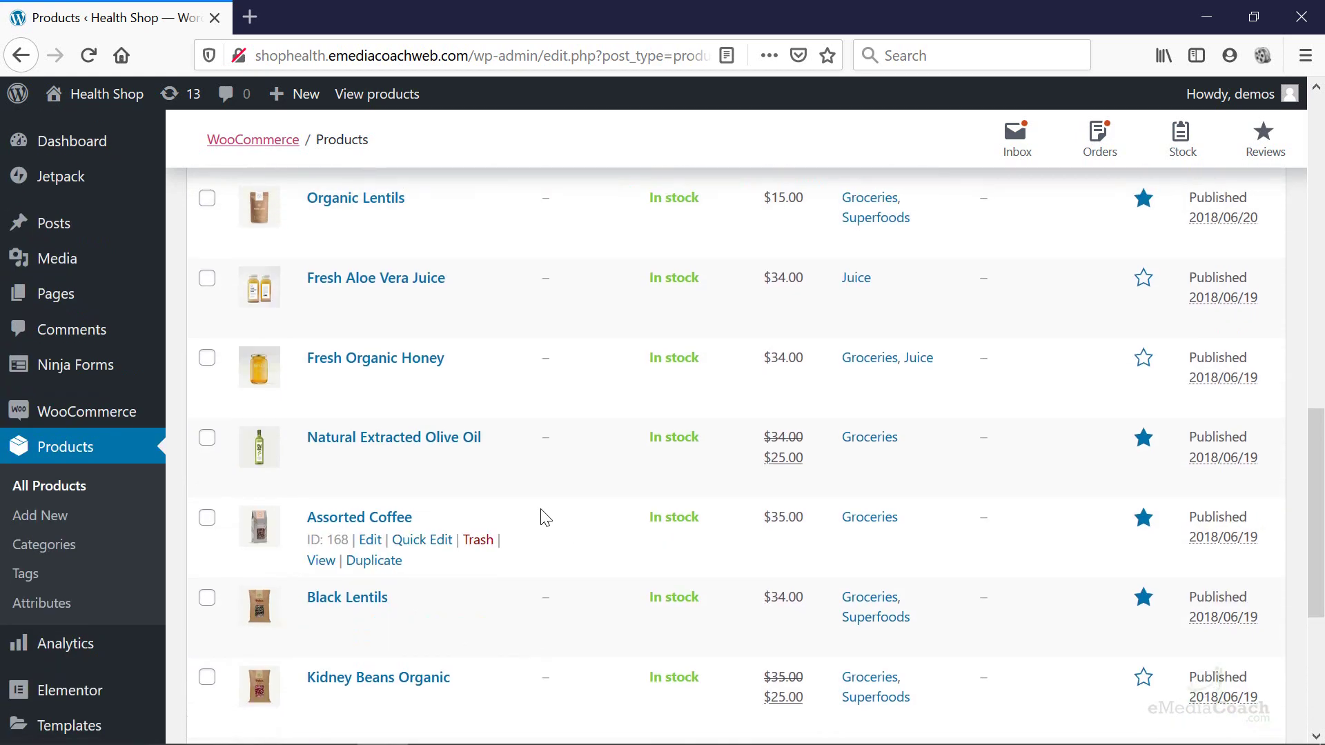
pyautogui.scroll(7, 524, 507)
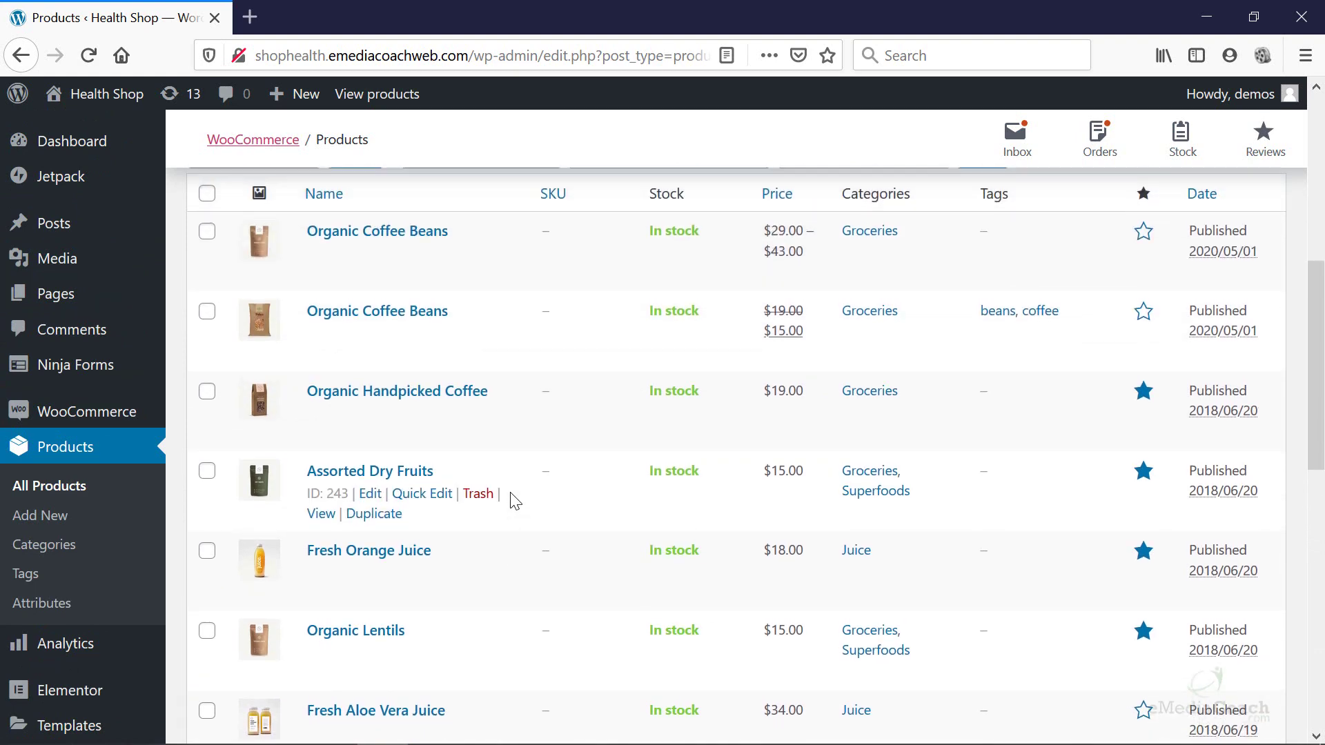
# Open Organic Coffee Beans, Assorted Dry Fruits and Fresh Orange Juice storefront pages in new tabs.
pyautogui.scroll(3, 514, 501)
pyautogui.rightClick(325, 489)
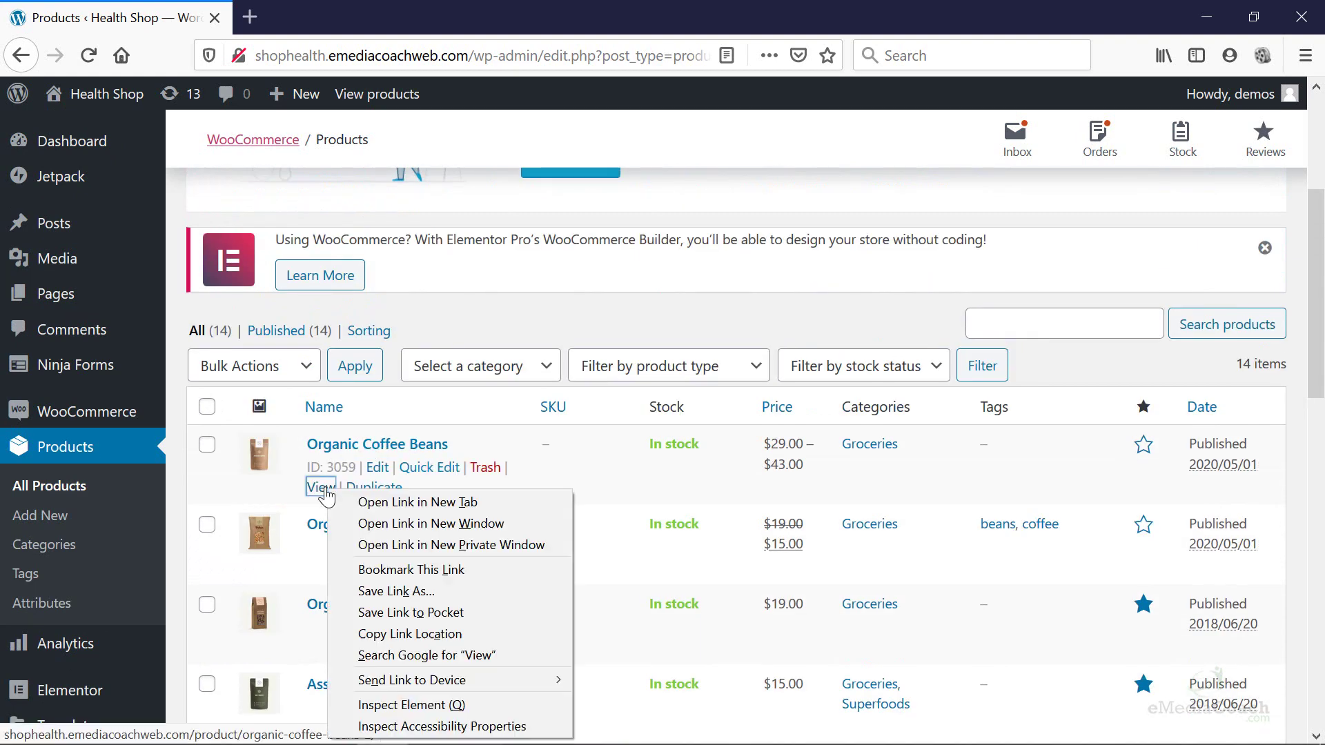
pyautogui.click(349, 502)
pyautogui.scroll(-3, 345, 494)
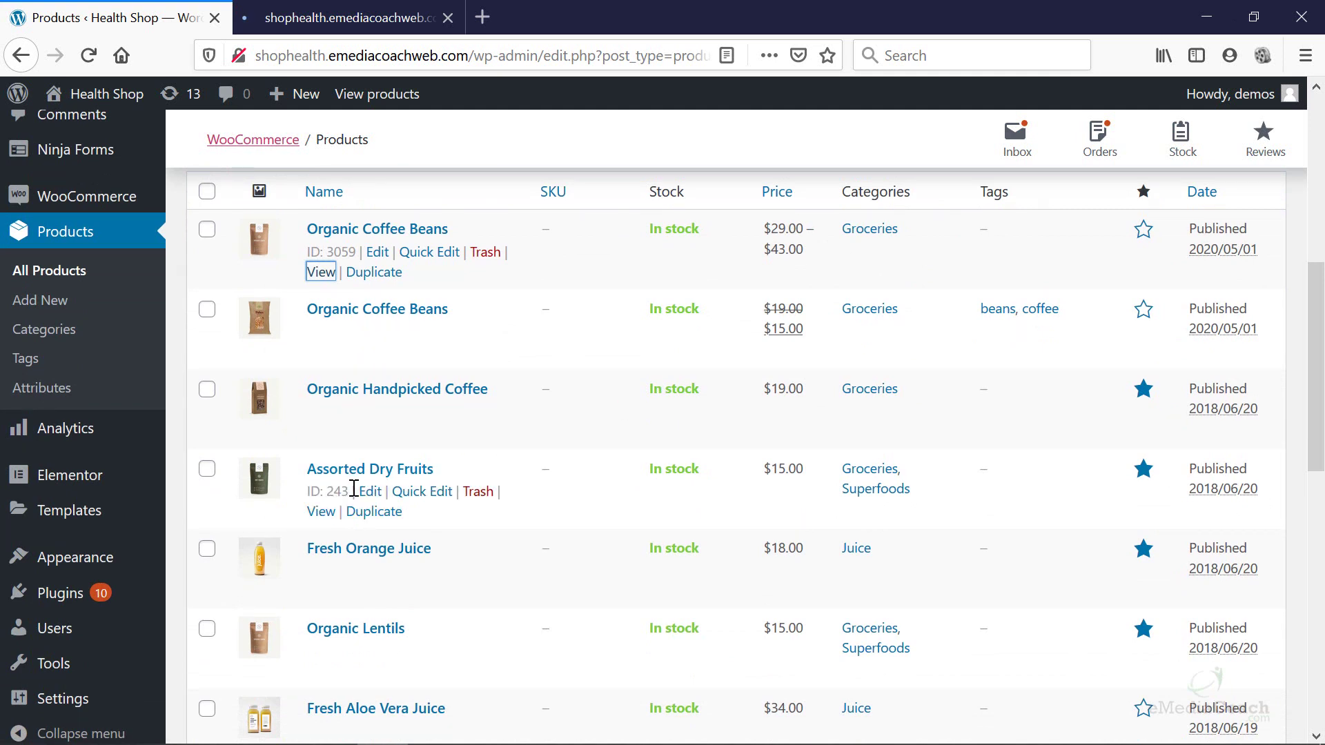
pyautogui.rightClick(322, 511)
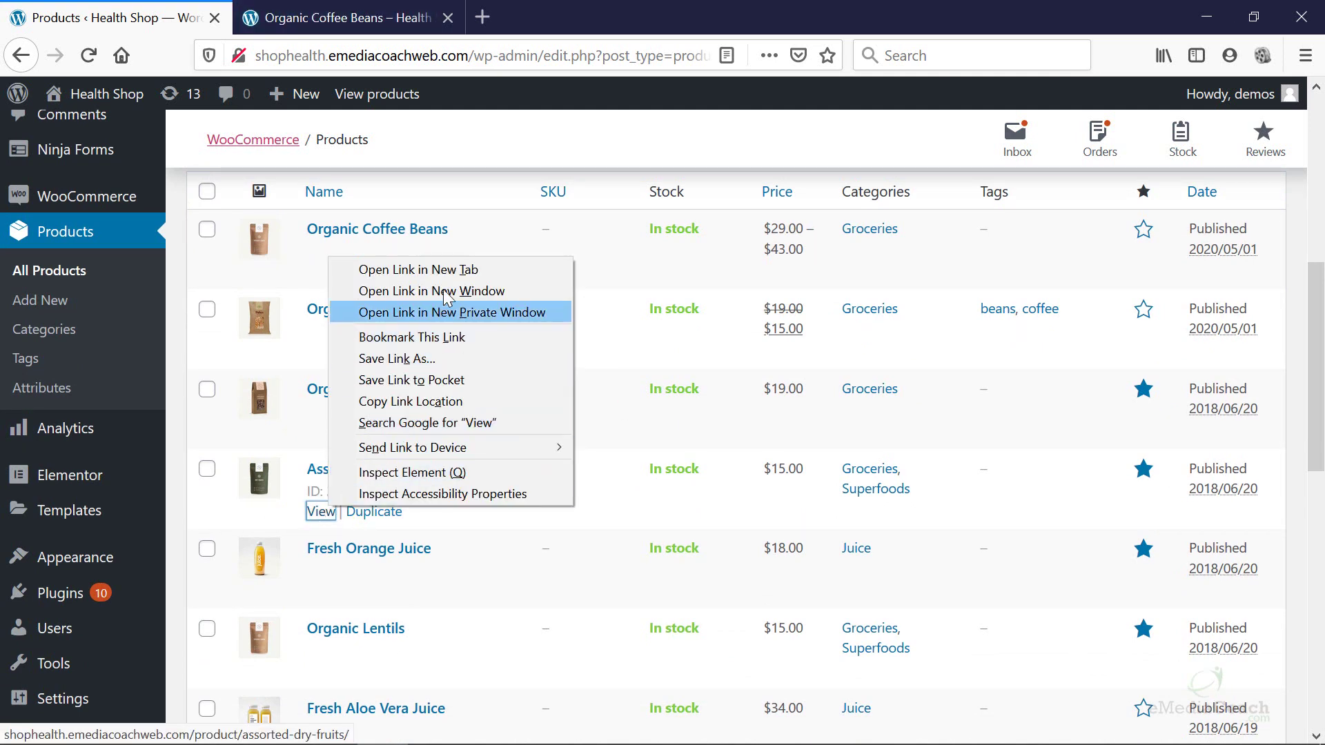
pyautogui.click(453, 270)
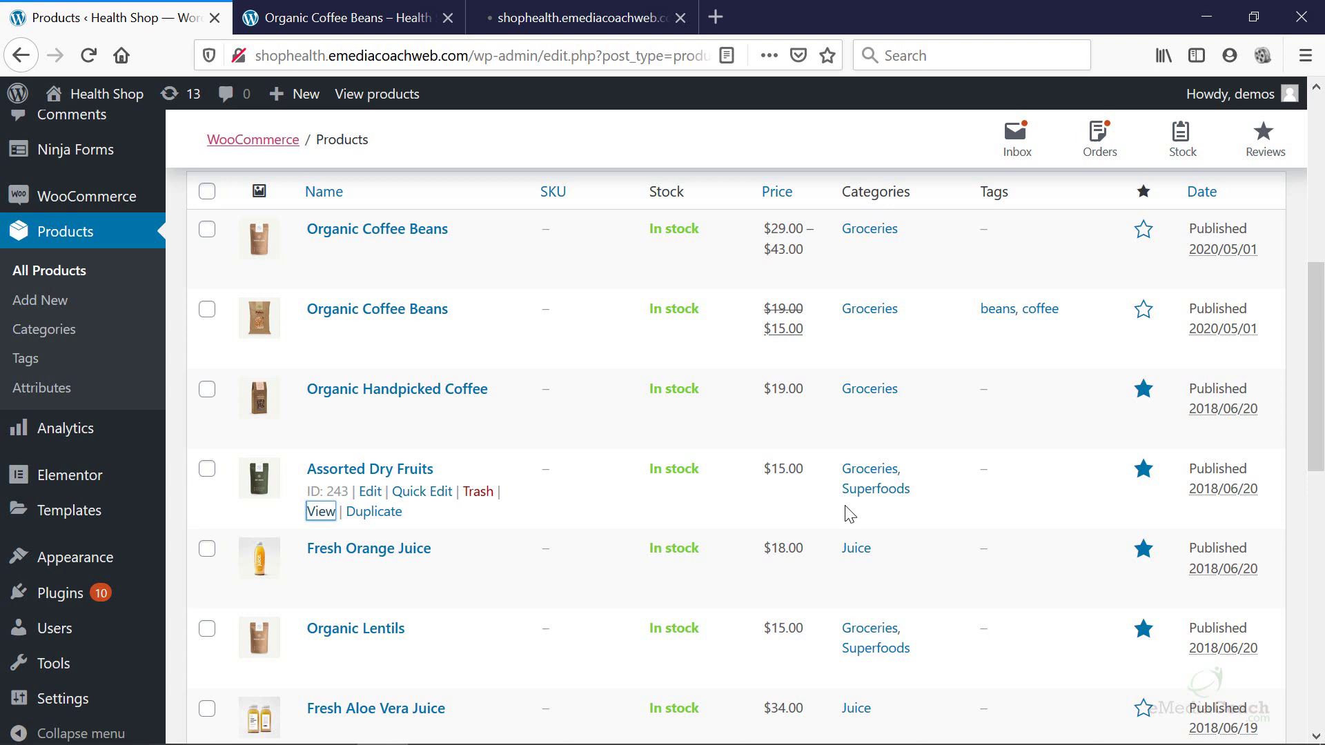
pyautogui.scroll(-3, 733, 457)
pyautogui.scroll(-1, 732, 457)
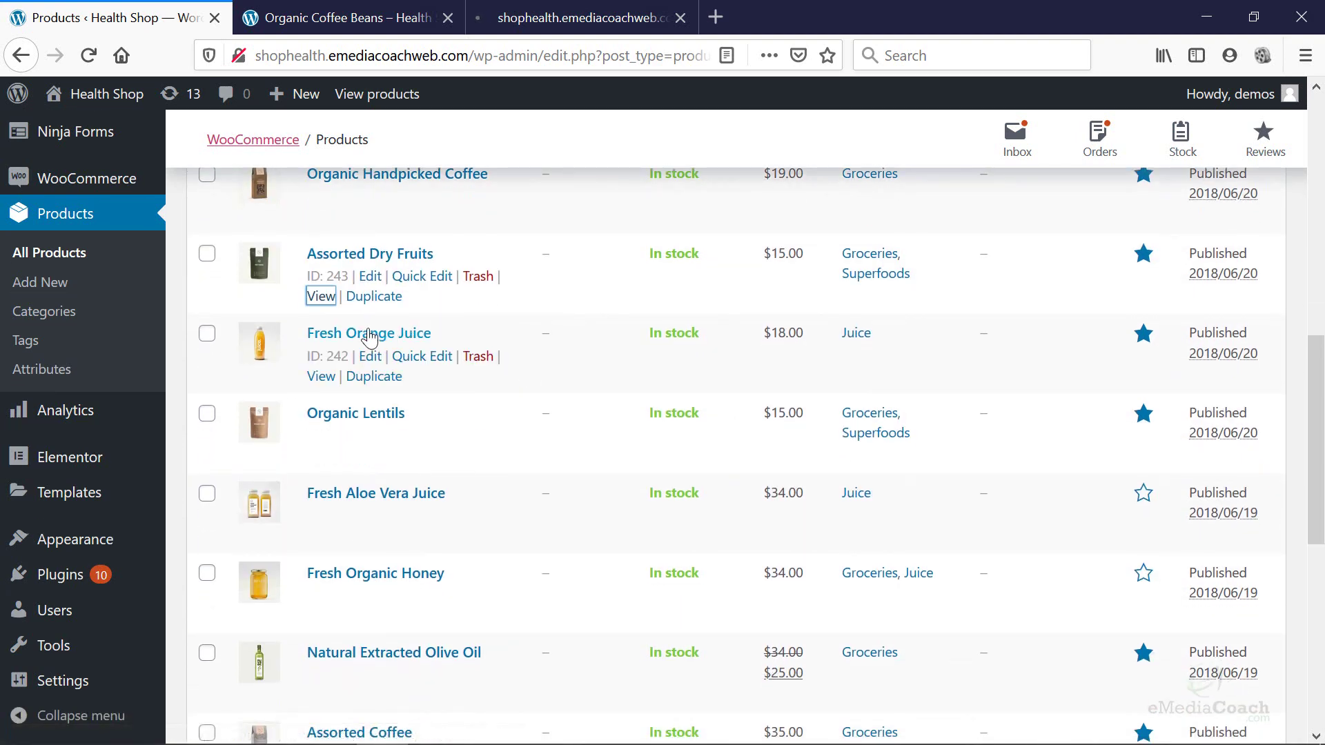
pyautogui.rightClick(322, 378)
pyautogui.click(359, 392)
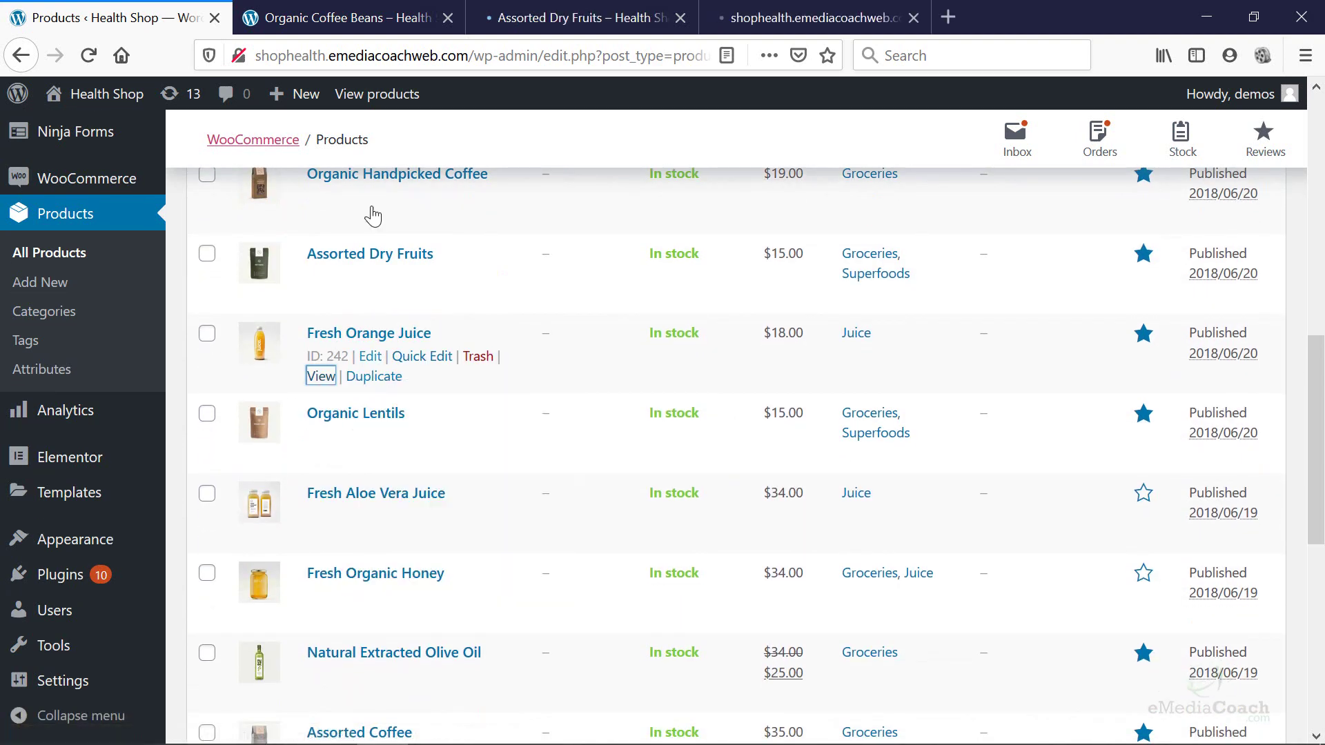
pyautogui.click(377, 10)
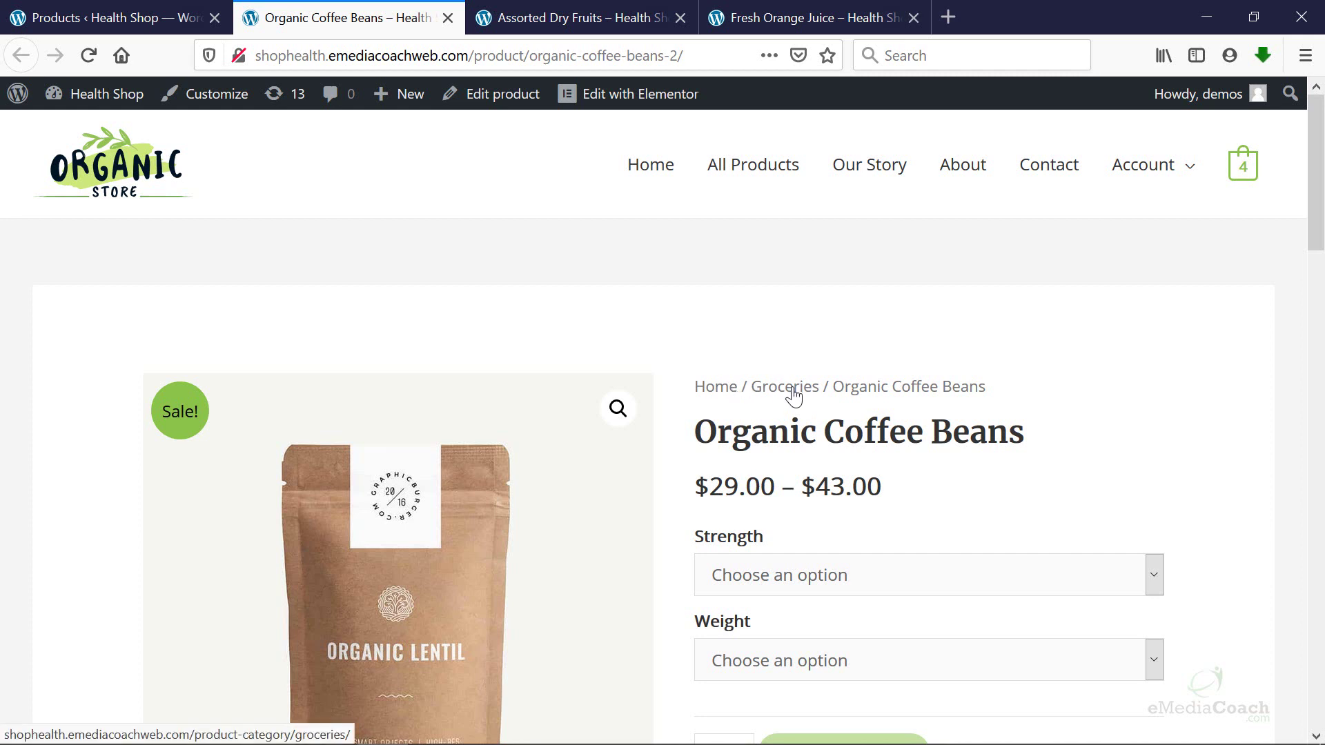
# Open Groceries from the Organic Coffee Beans breadcrumb, then look over Assorted Dry Fruits.
pyautogui.click(793, 388)
pyautogui.click(566, 17)
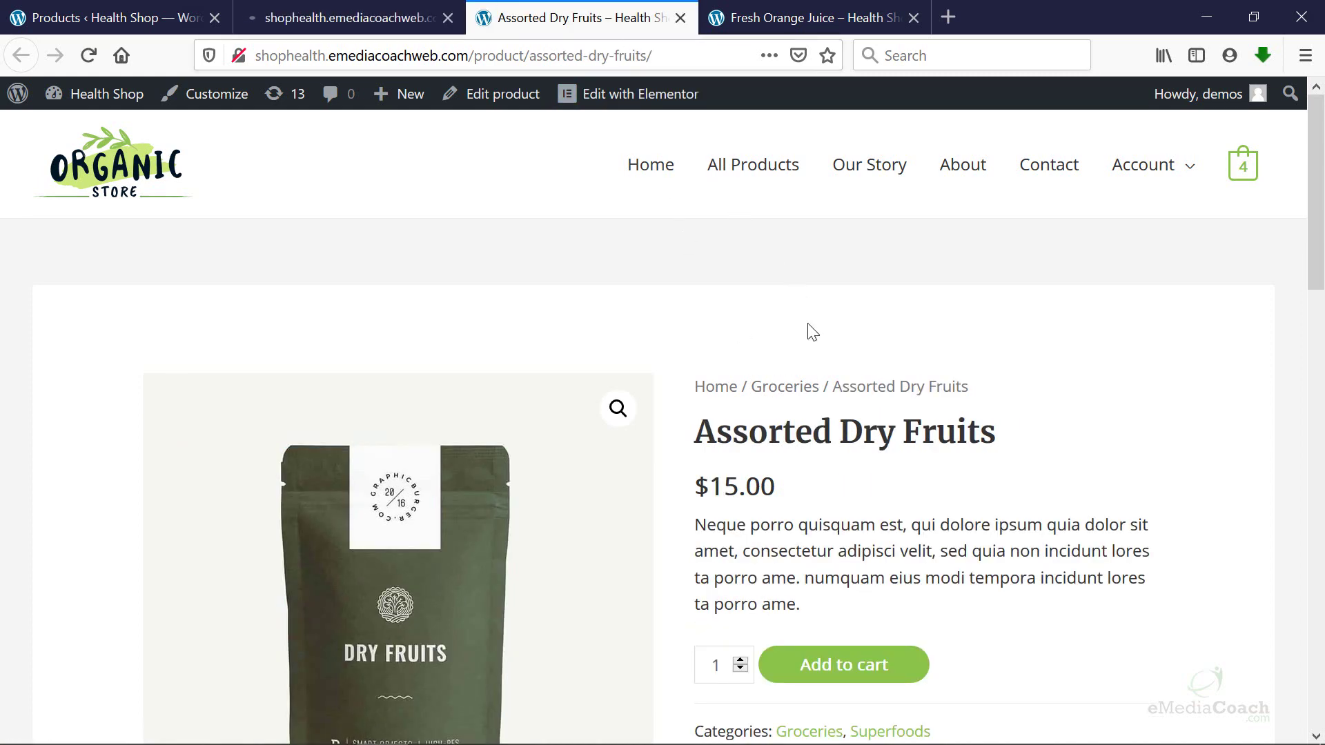
pyautogui.scroll(-10, 805, 363)
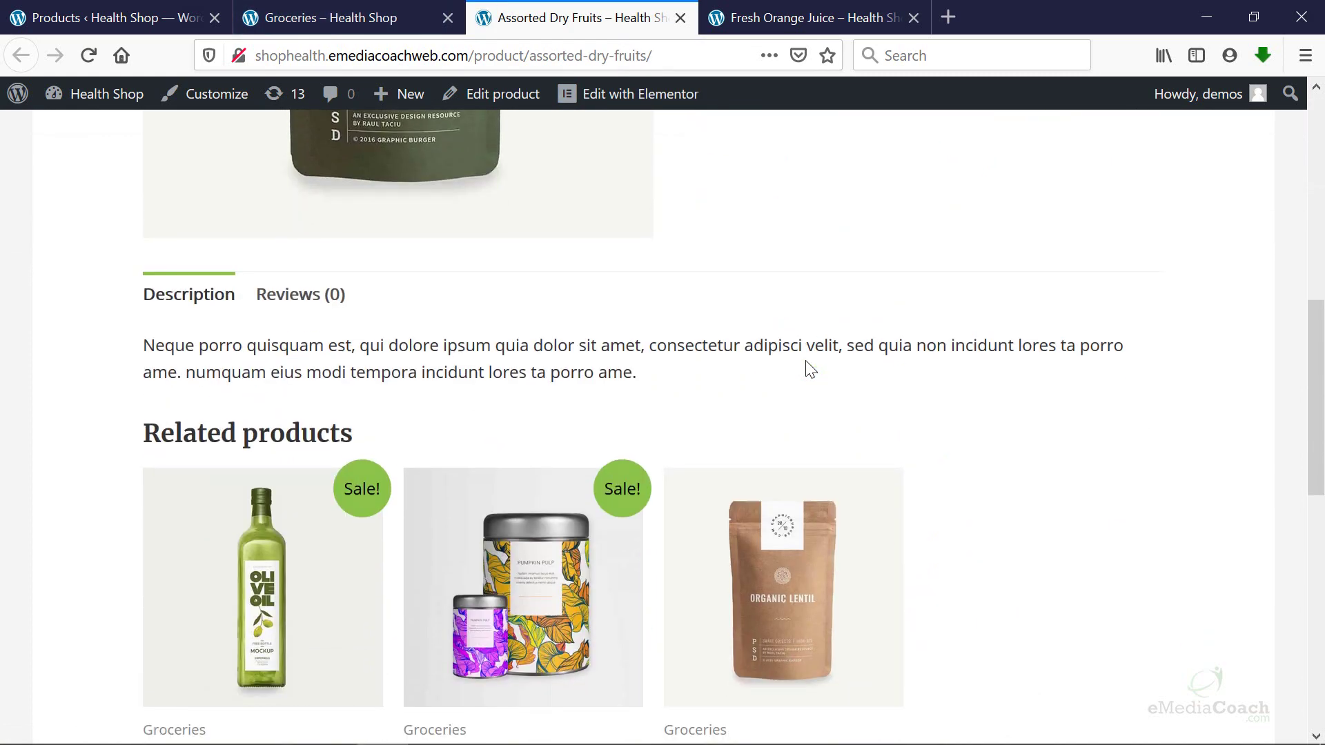
pyautogui.scroll(-3, 801, 369)
pyautogui.scroll(13, 724, 346)
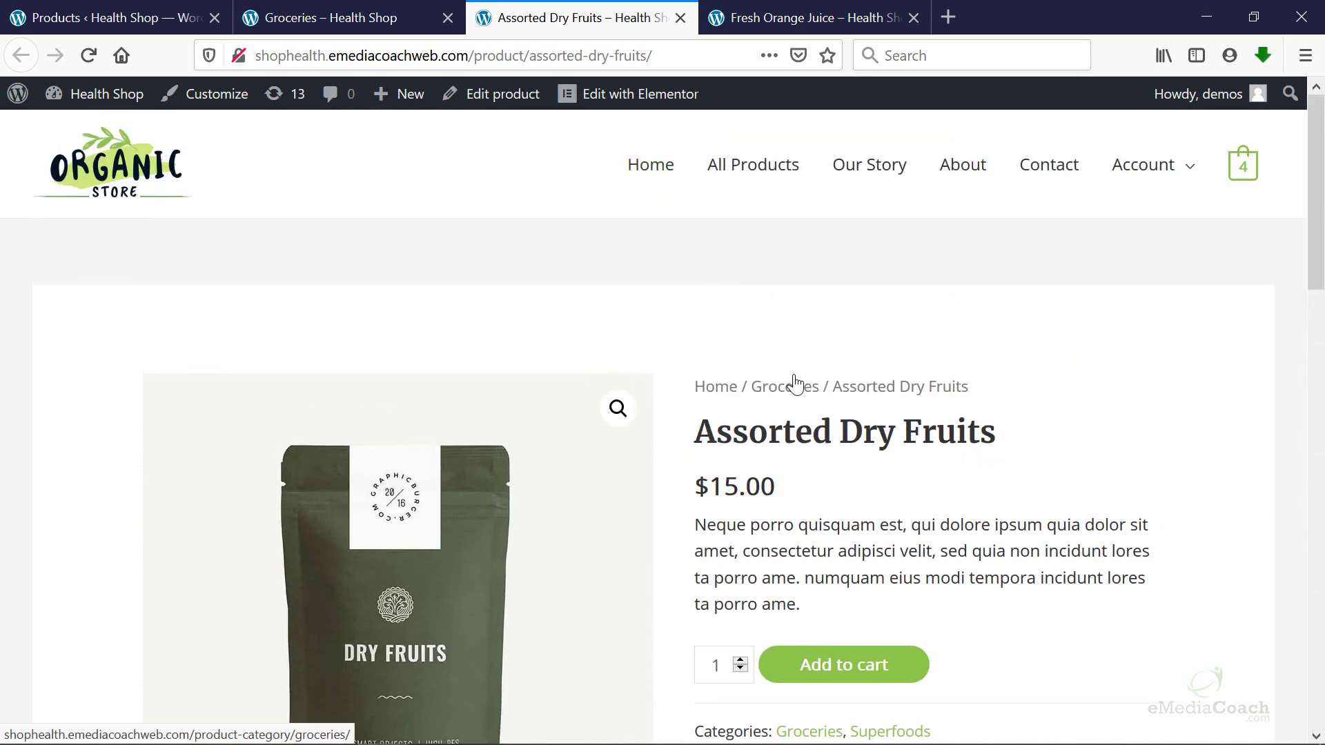
# Open Juice from the Fresh Orange Juice breadcrumb and return to the admin Products list.
pyautogui.click(745, 9)
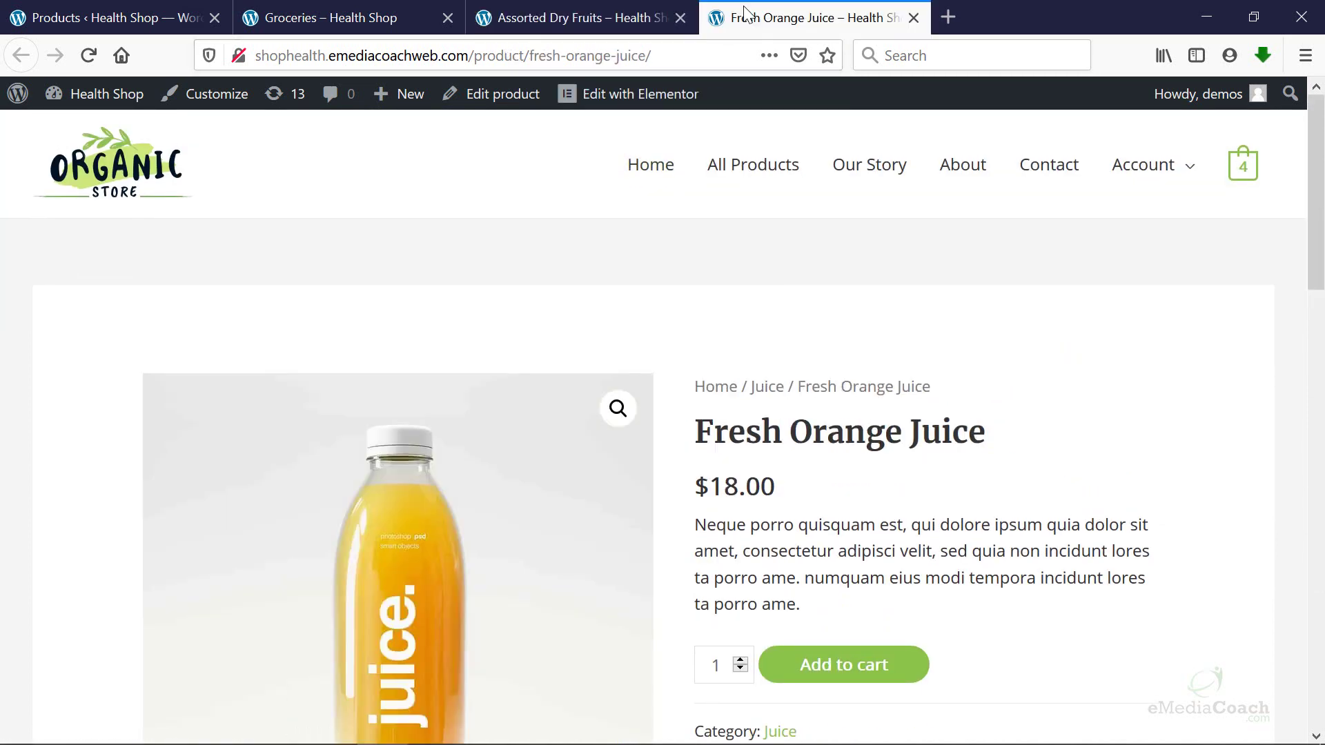
pyautogui.click(769, 388)
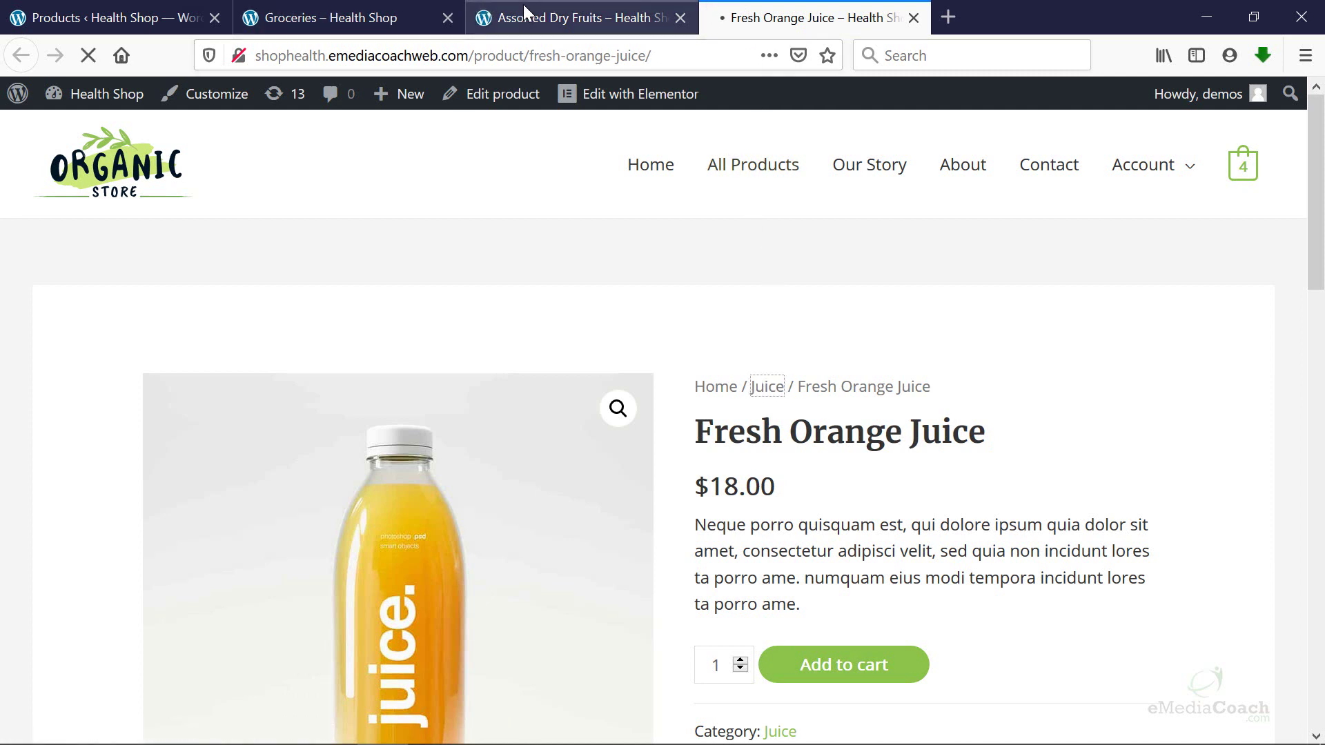
pyautogui.click(117, 17)
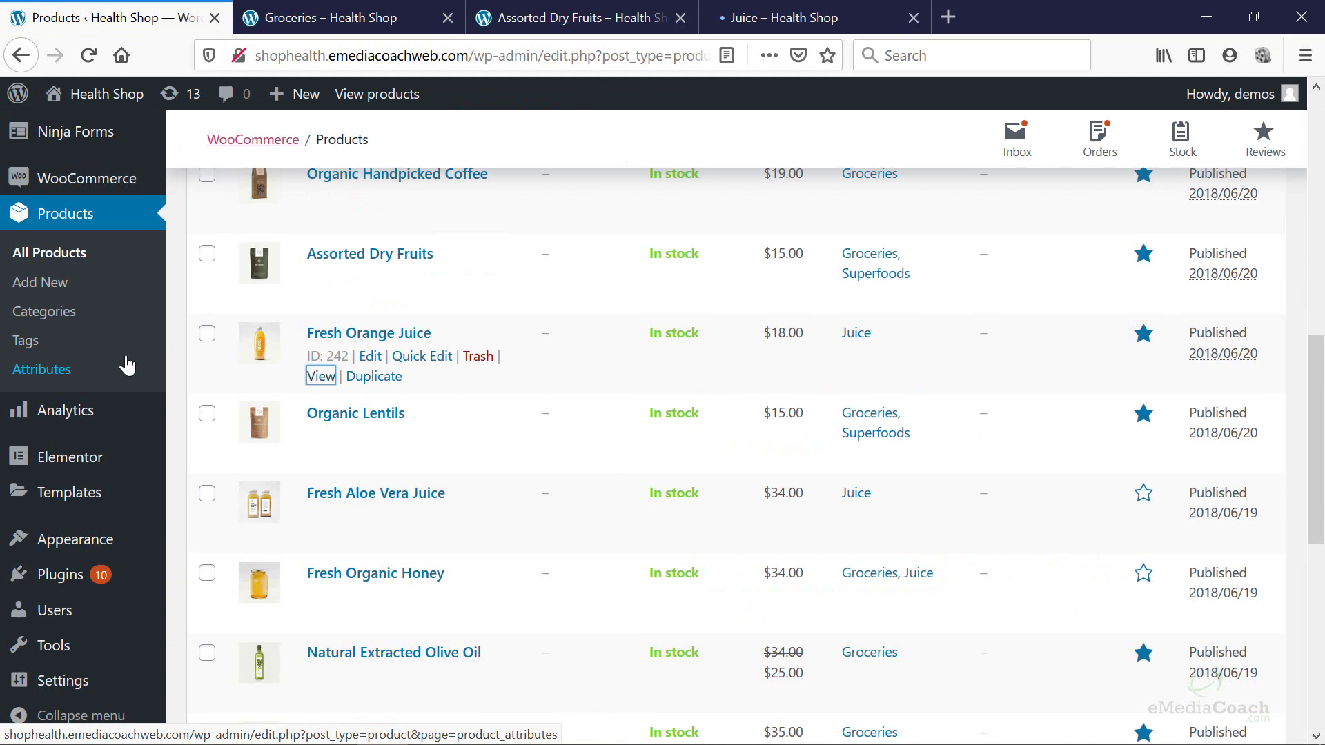
# View the Superfoods category on the storefront from Products > Categories, then show Groceries.
pyautogui.click(67, 313)
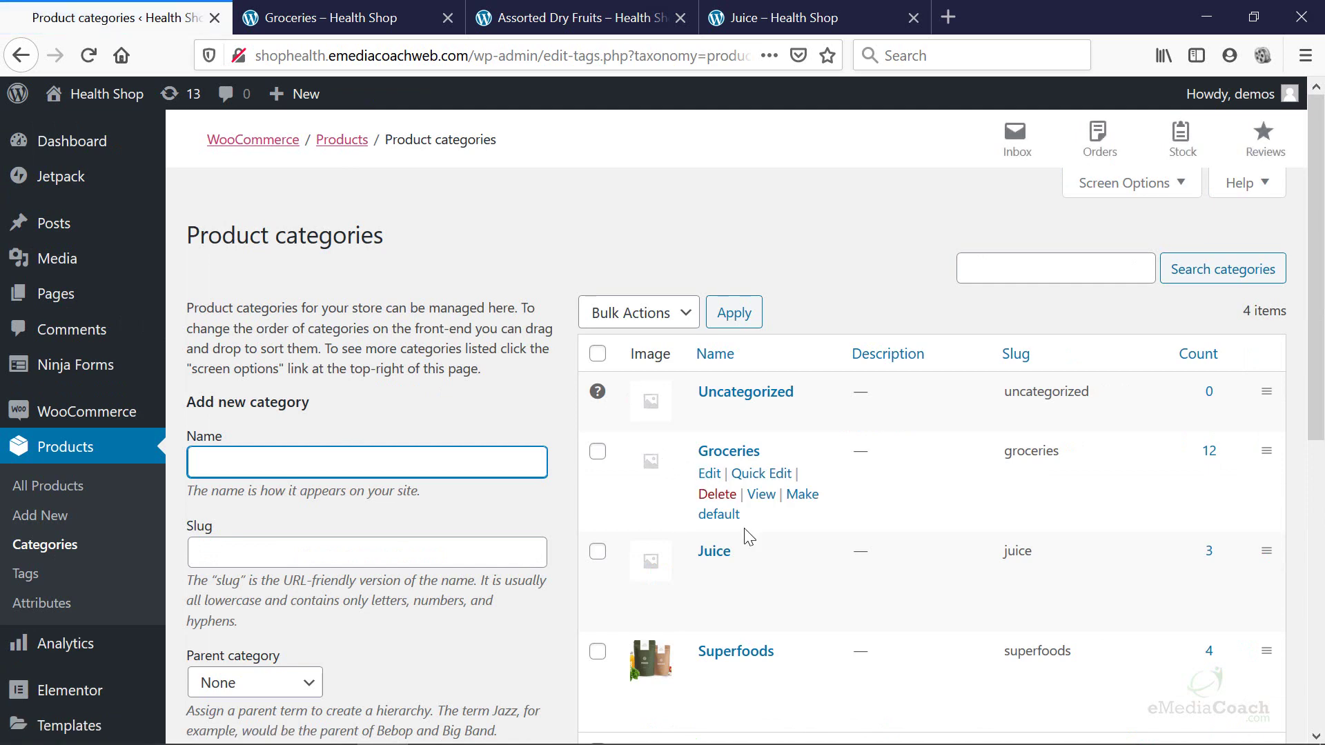
pyautogui.scroll(-1, 757, 461)
pyautogui.scroll(-2, 757, 461)
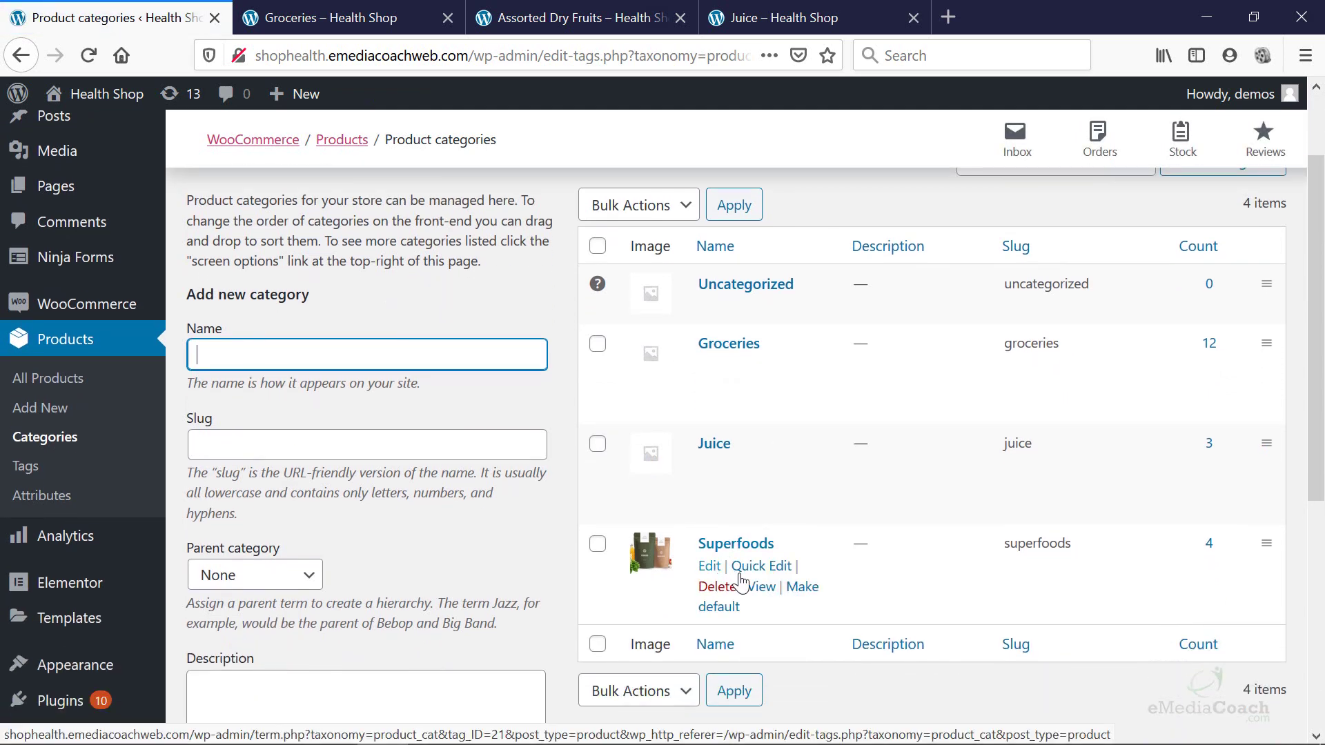
pyautogui.click(759, 588)
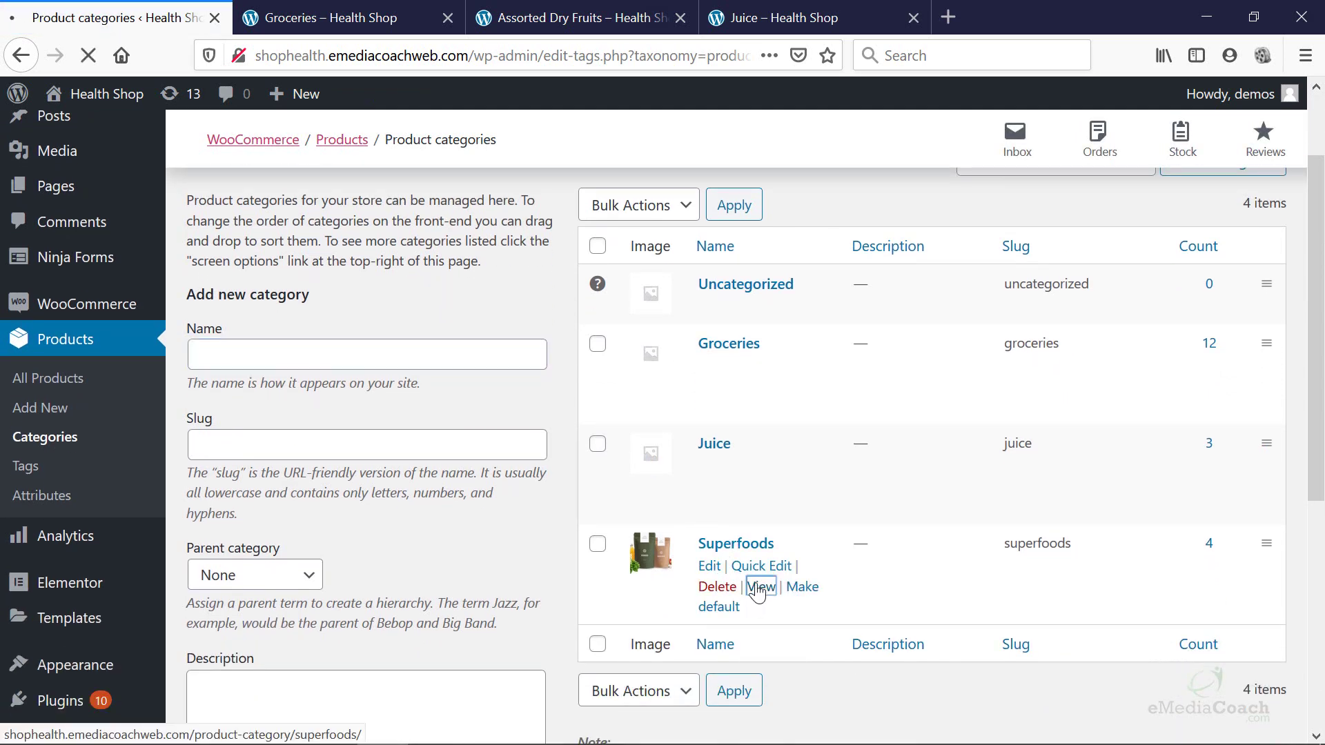
pyautogui.click(397, 19)
# Scroll the category product grid, then close the Assorted Dry Fruits product page.
pyautogui.scroll(-6, 545, 226)
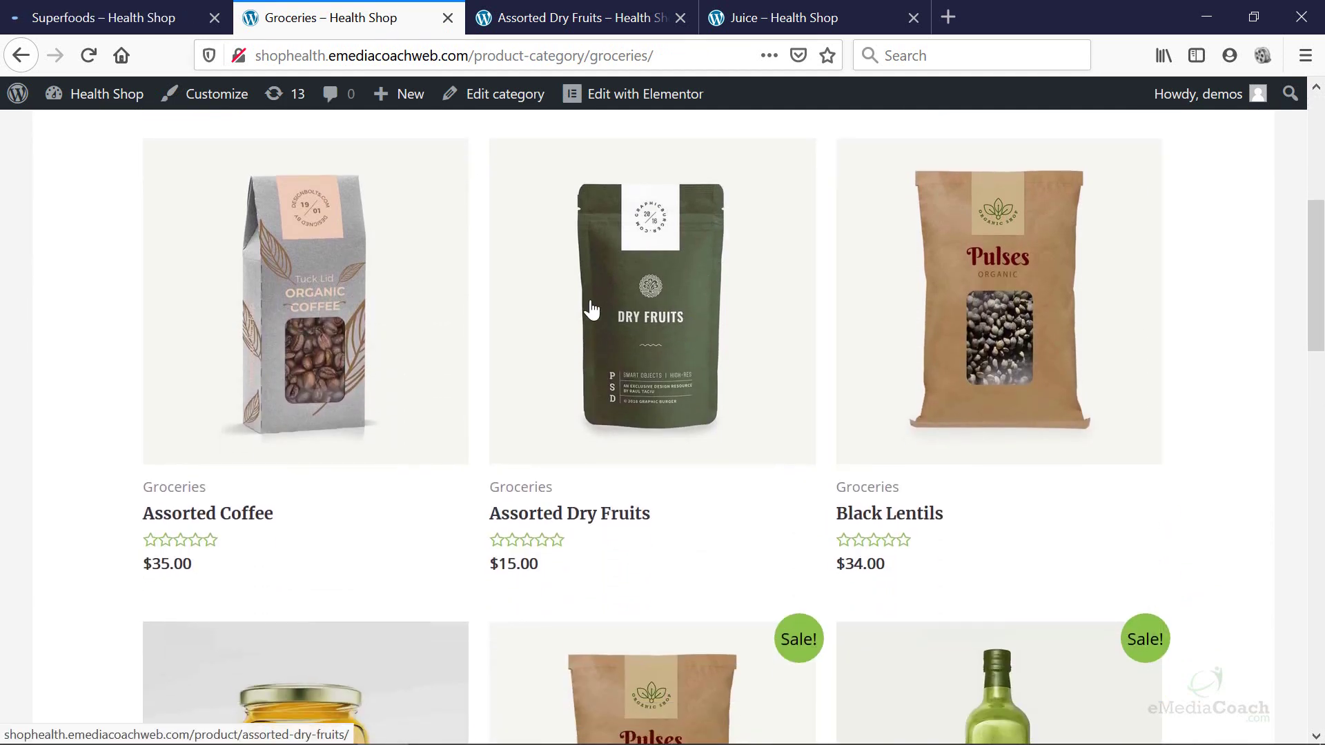
pyautogui.scroll(-1, 766, 448)
pyautogui.scroll(-5, 766, 447)
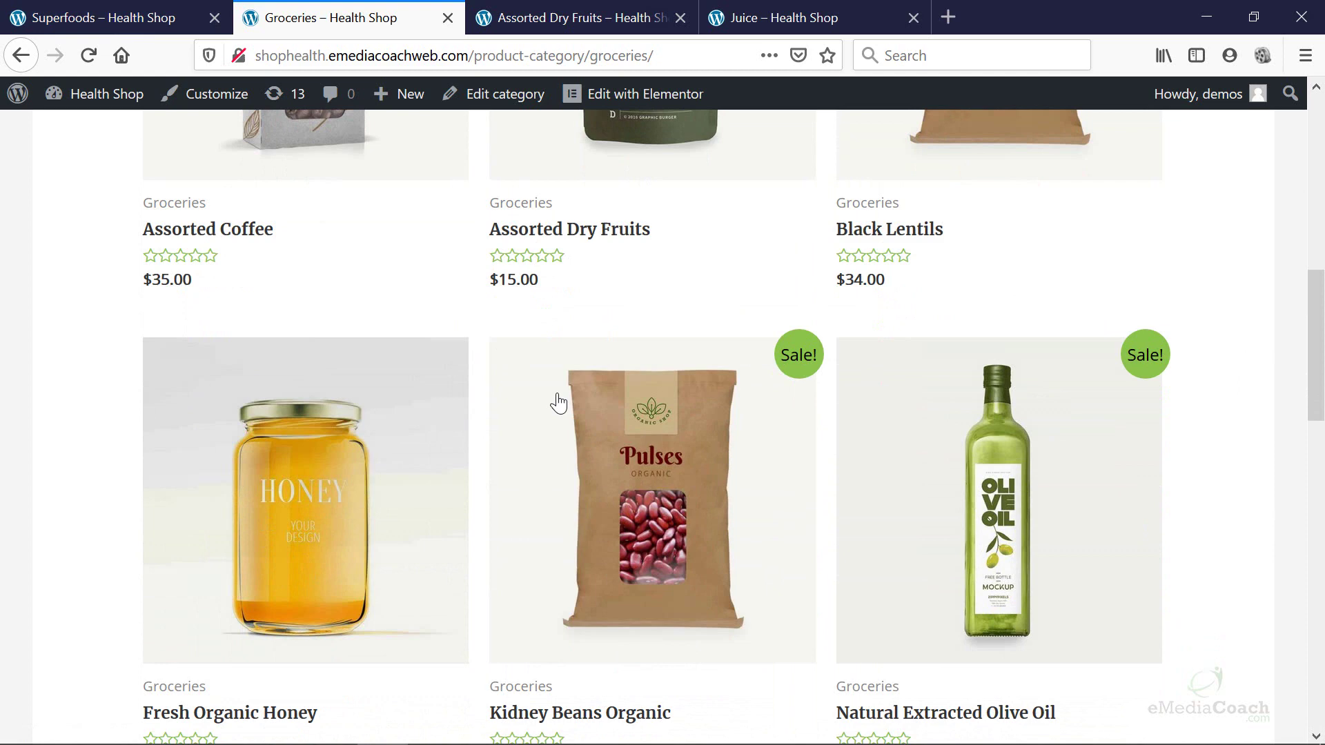
pyautogui.scroll(12, 512, 495)
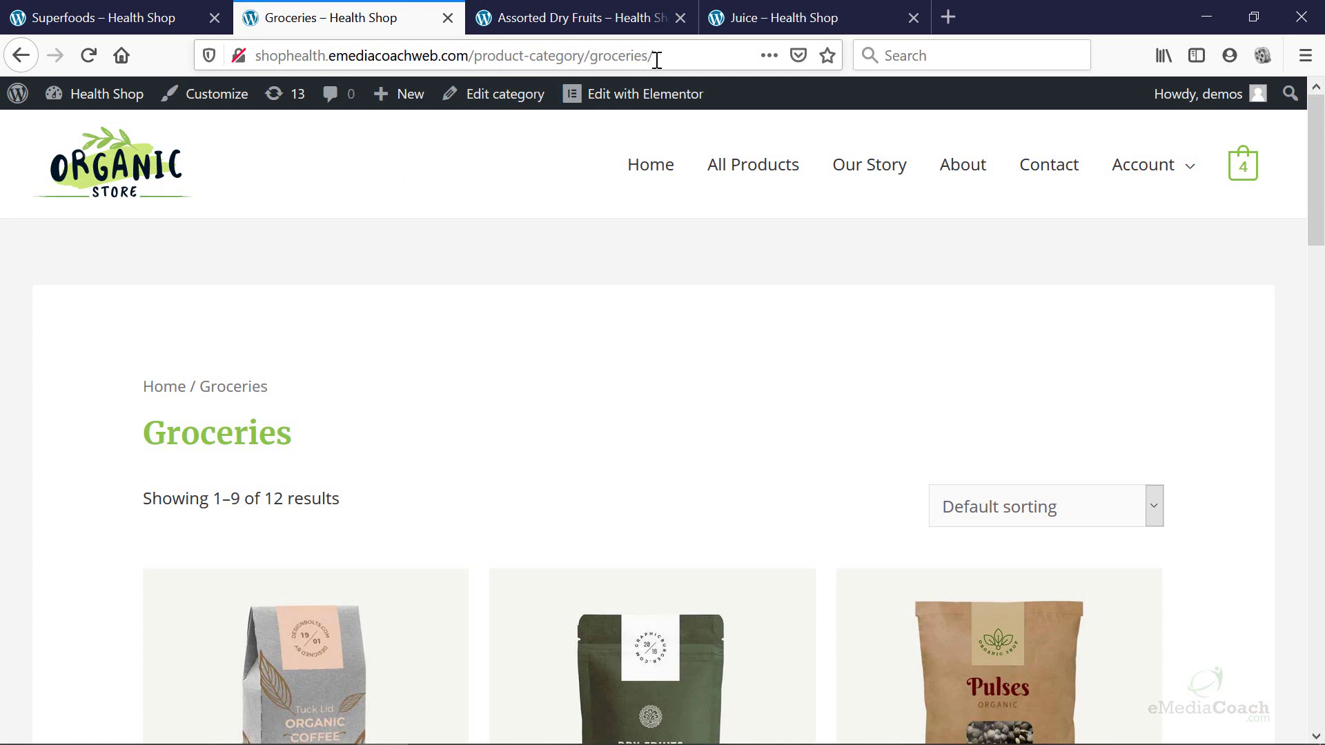
pyautogui.click(612, 19)
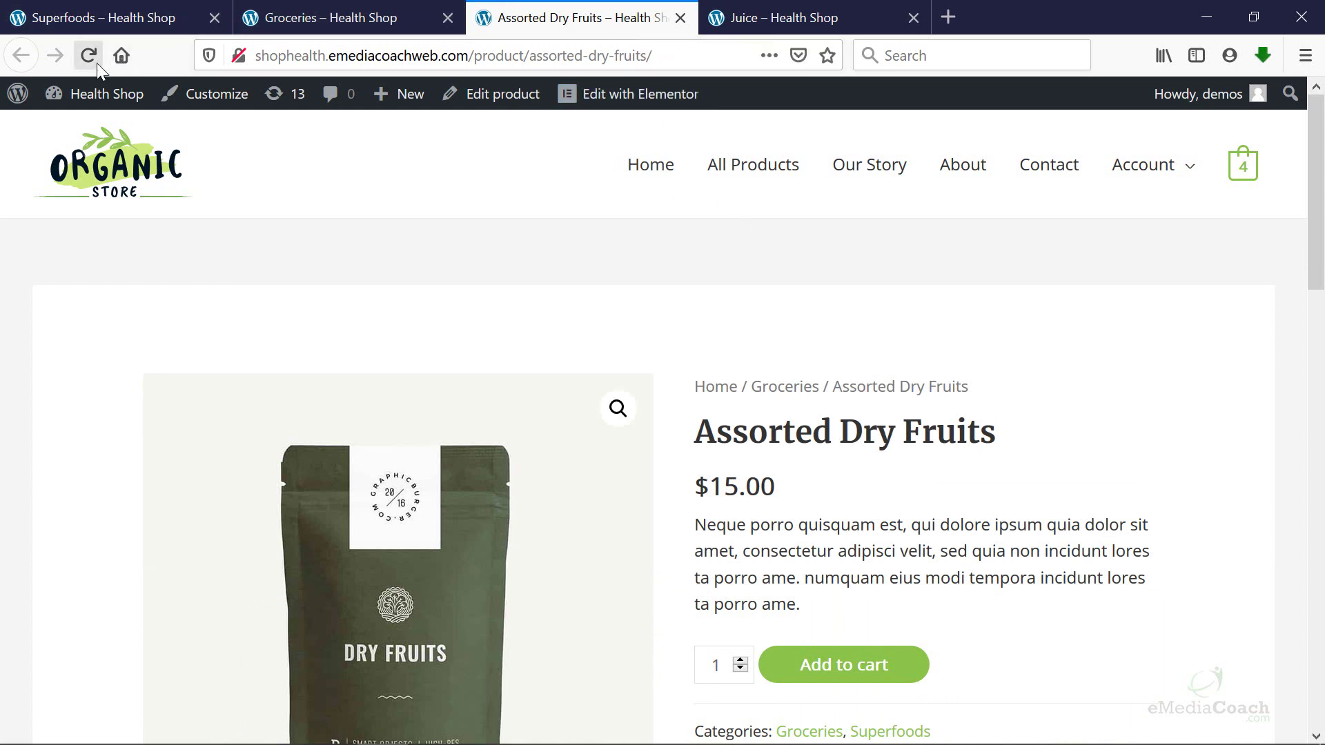
pyautogui.click(143, 21)
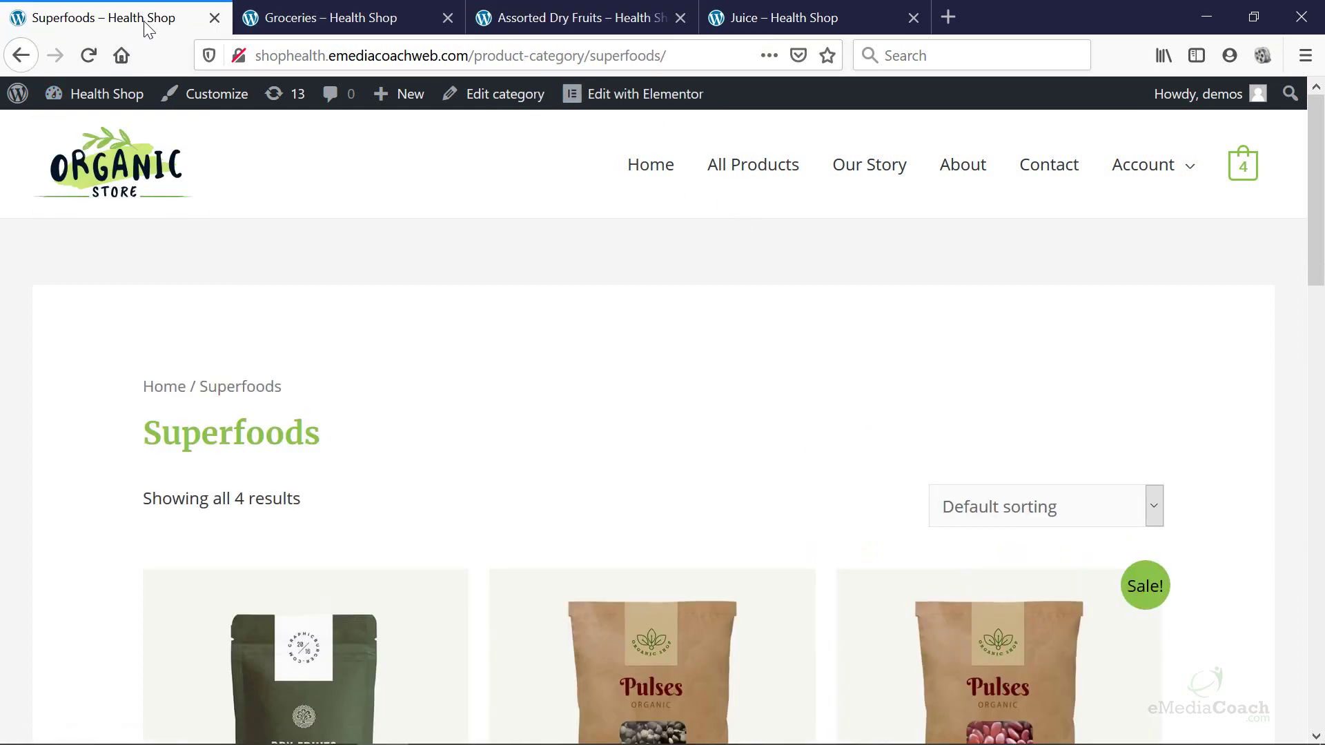
pyautogui.click(582, 21)
pyautogui.hotkey('ctrl', 'w')
# Check the Groceries and Juice pages, then review the four Superfoods products.
pyautogui.click(367, 21)
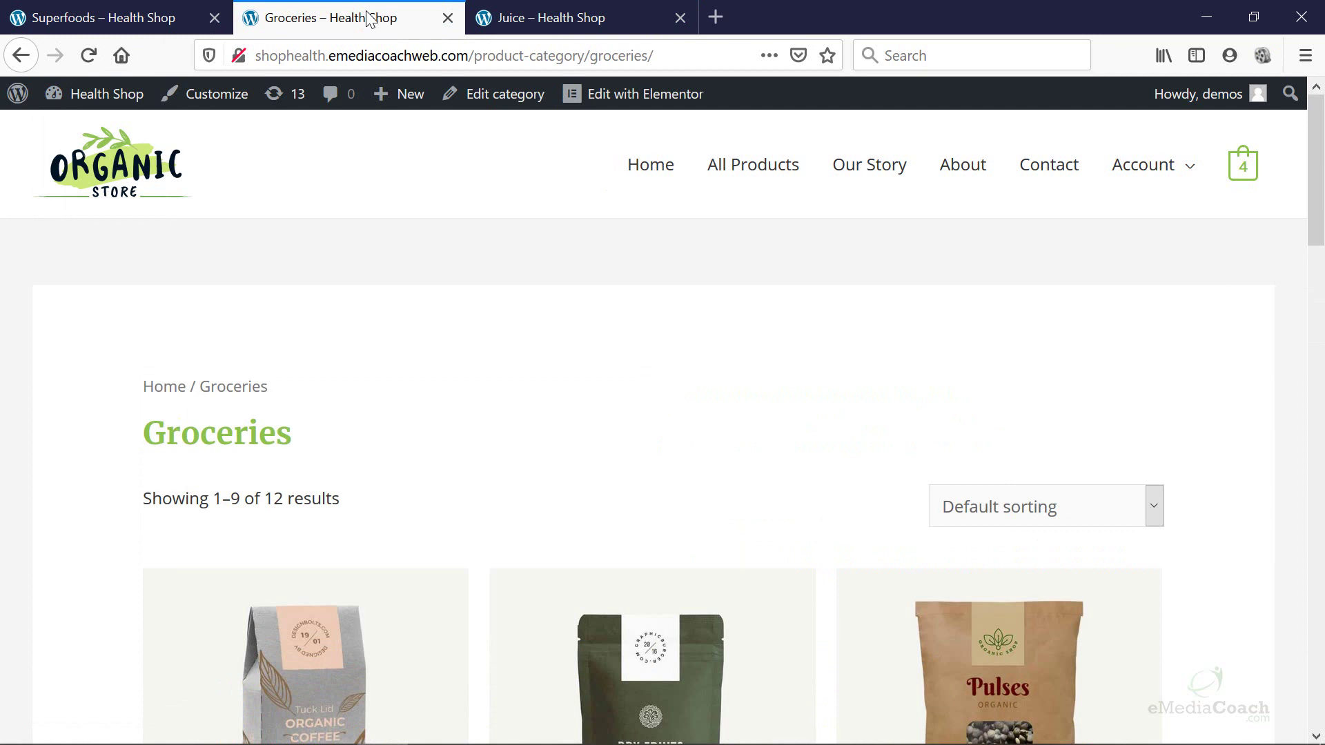
pyautogui.click(578, 21)
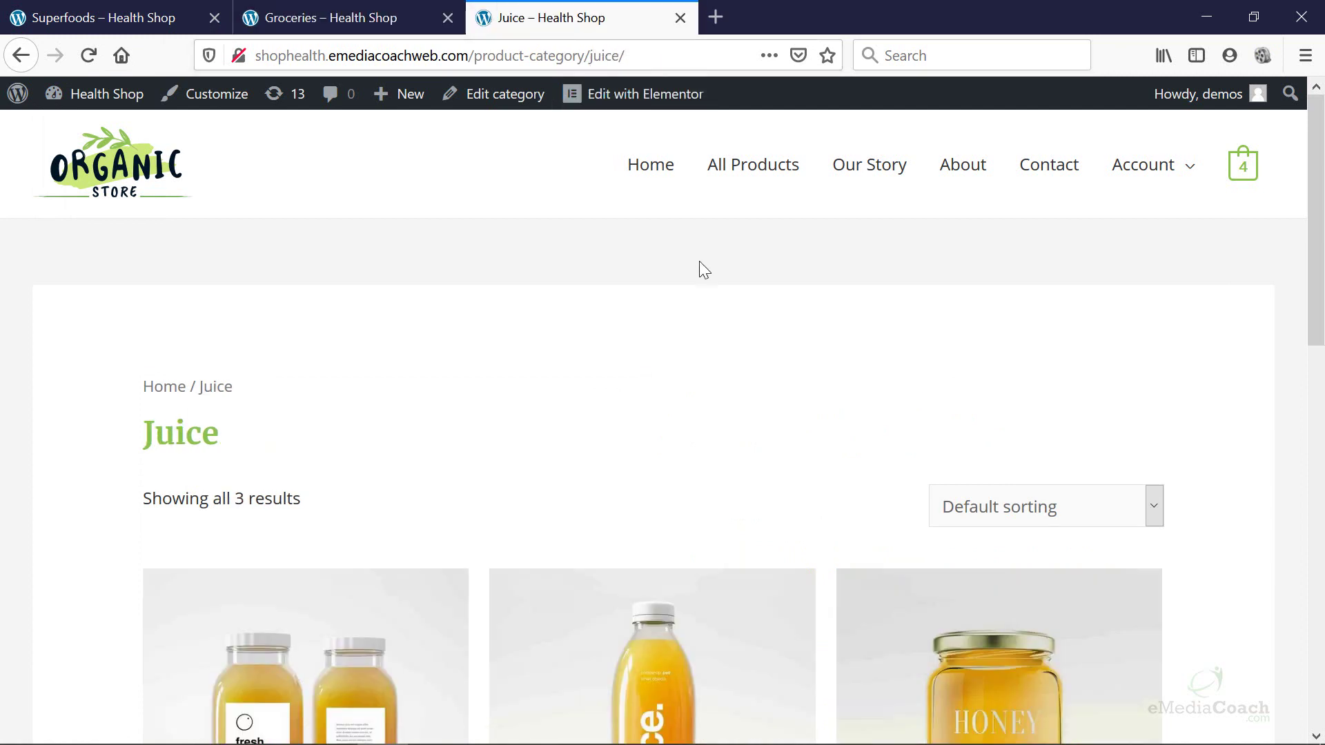
pyautogui.scroll(-5, 698, 261)
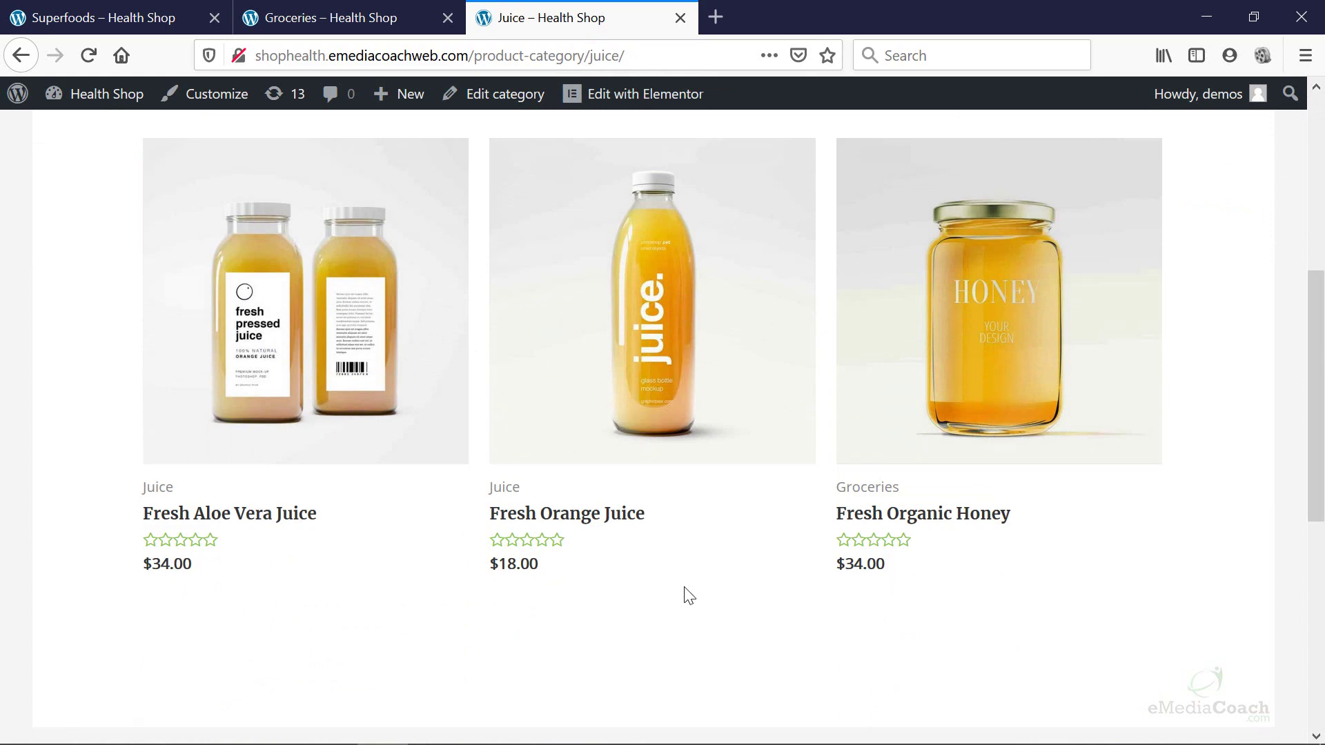
pyautogui.click(65, 10)
pyautogui.scroll(-4, 615, 359)
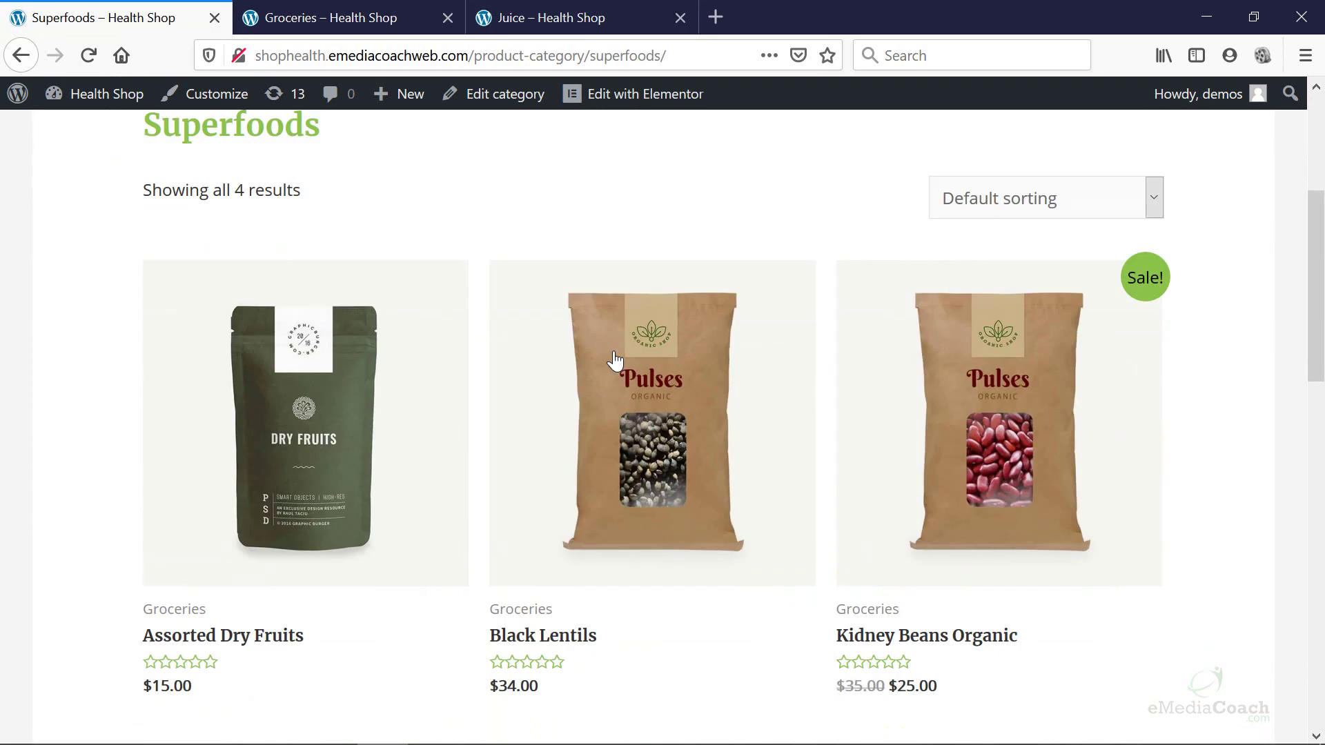
pyautogui.scroll(-10, 615, 358)
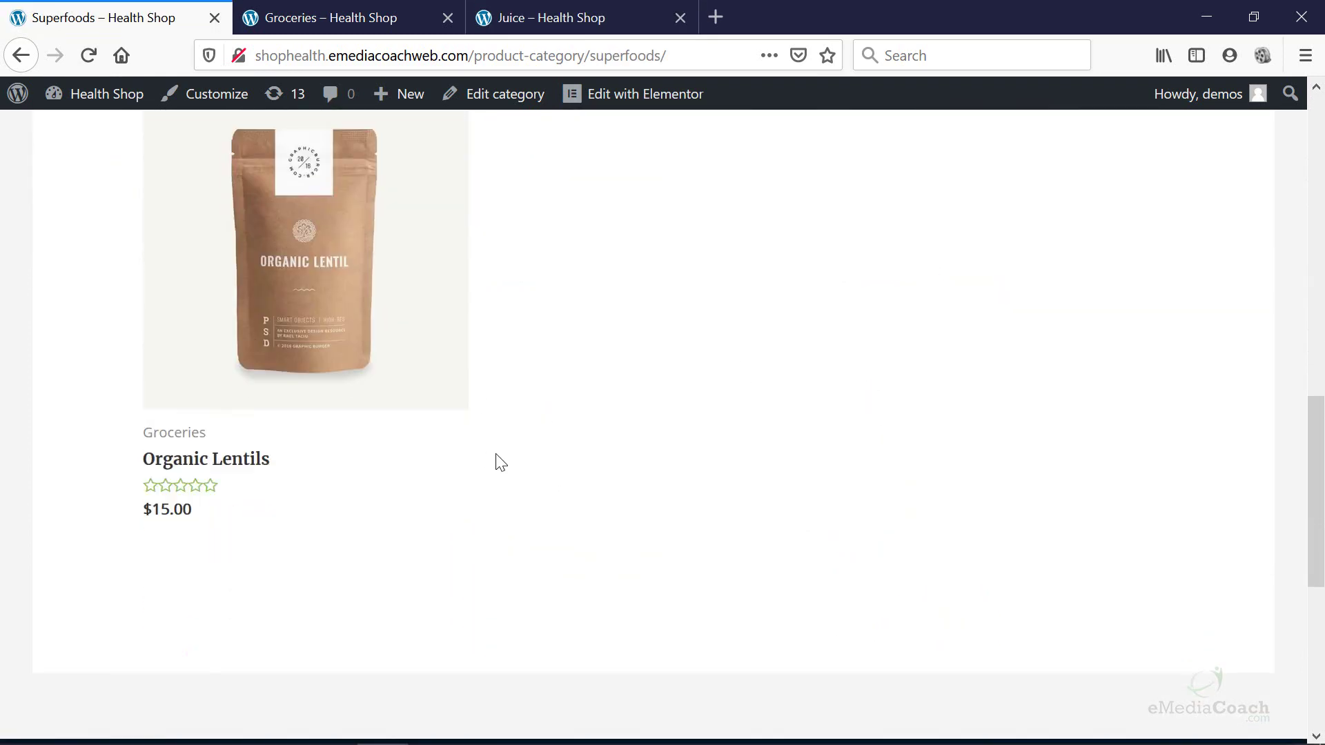
pyautogui.scroll(5, 501, 462)
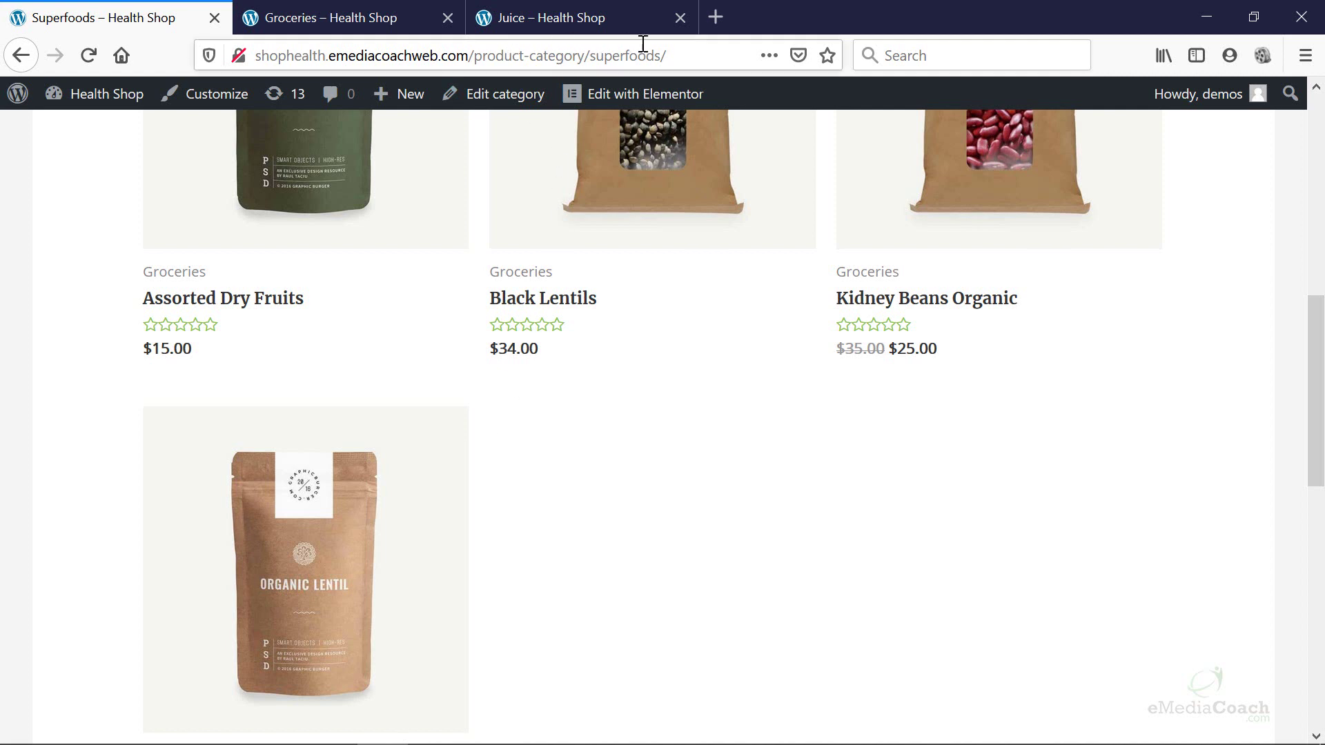
# From the Dashboard, go to Appearance > Menus to show the Main Menu structure.
pyautogui.moveTo(100, 100)
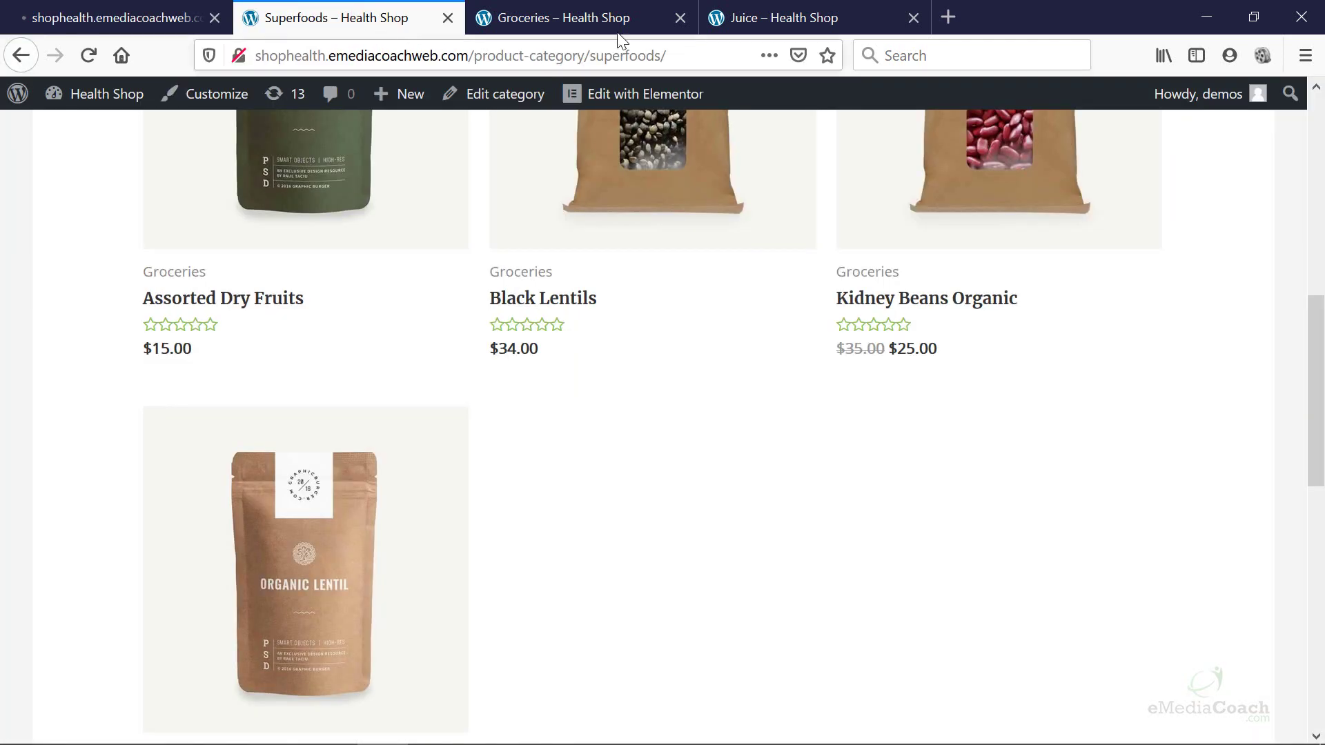
pyautogui.click(138, 13)
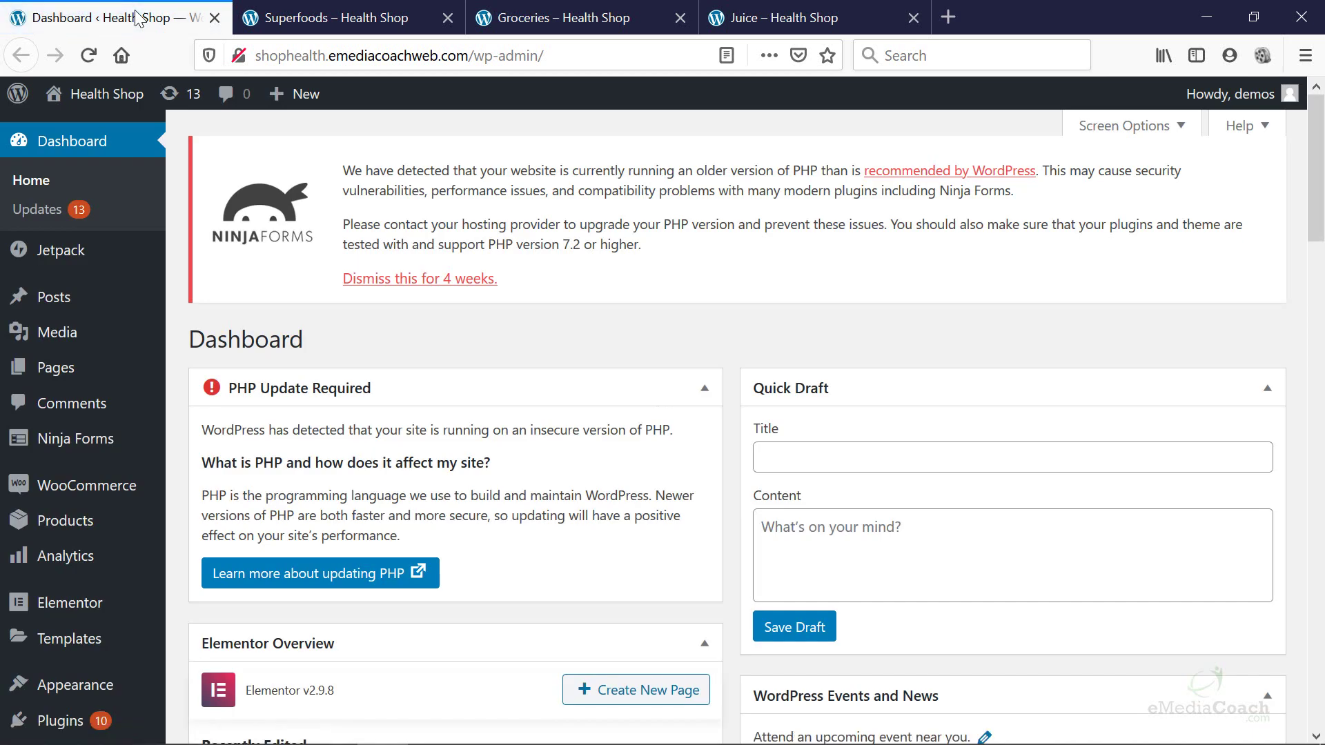
pyautogui.scroll(-3, 89, 227)
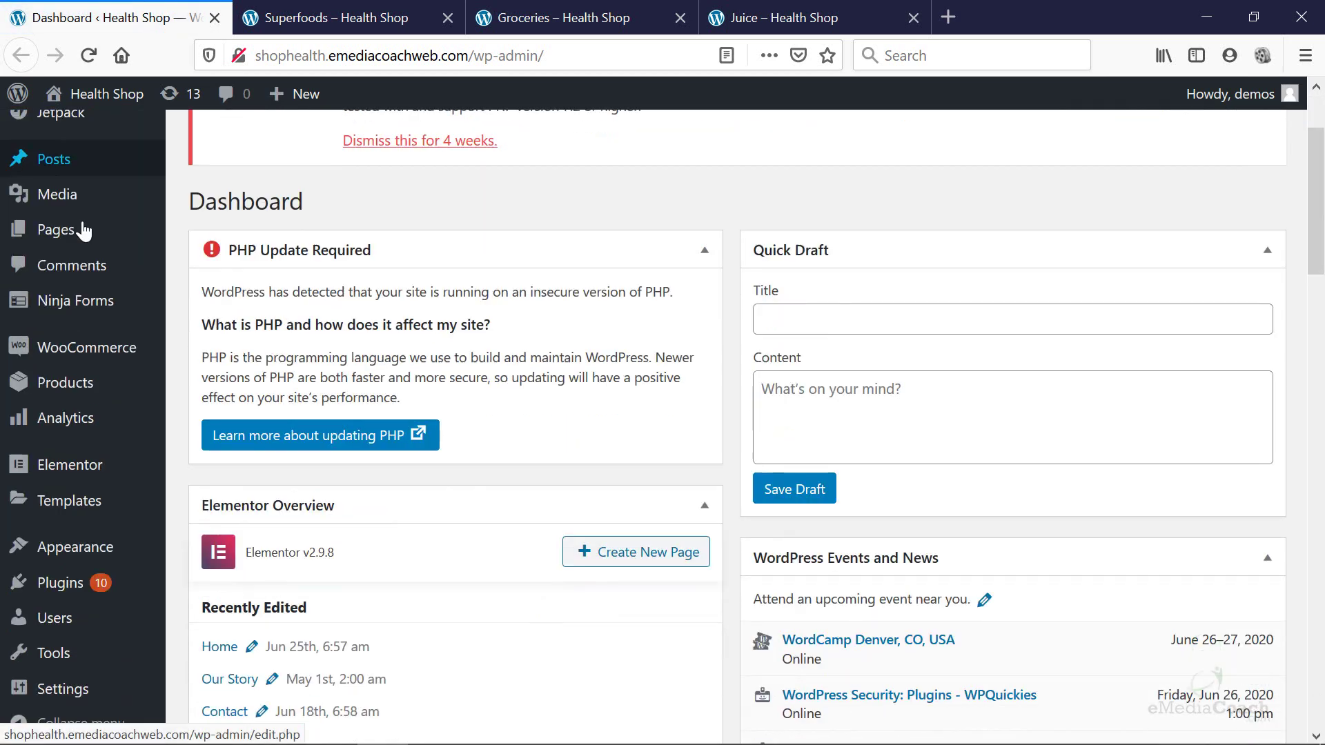
pyautogui.moveTo(95, 535)
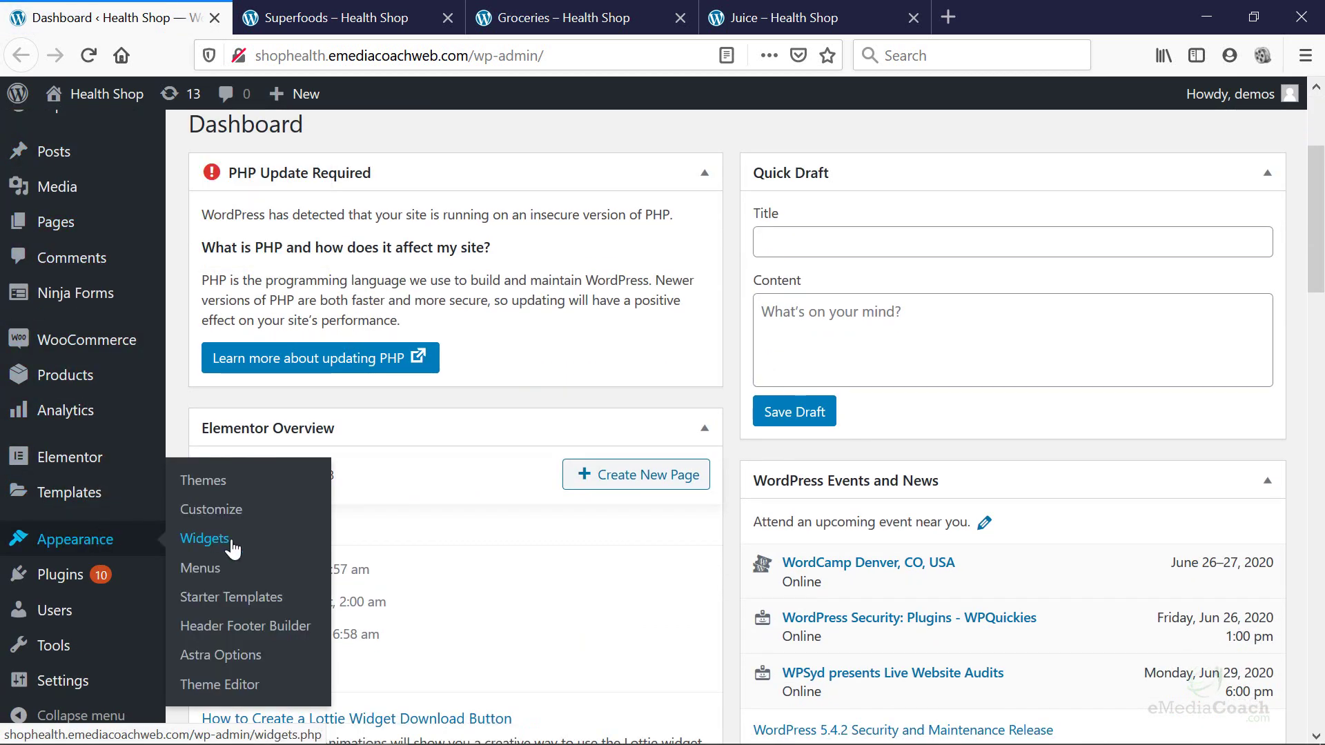
pyautogui.click(200, 568)
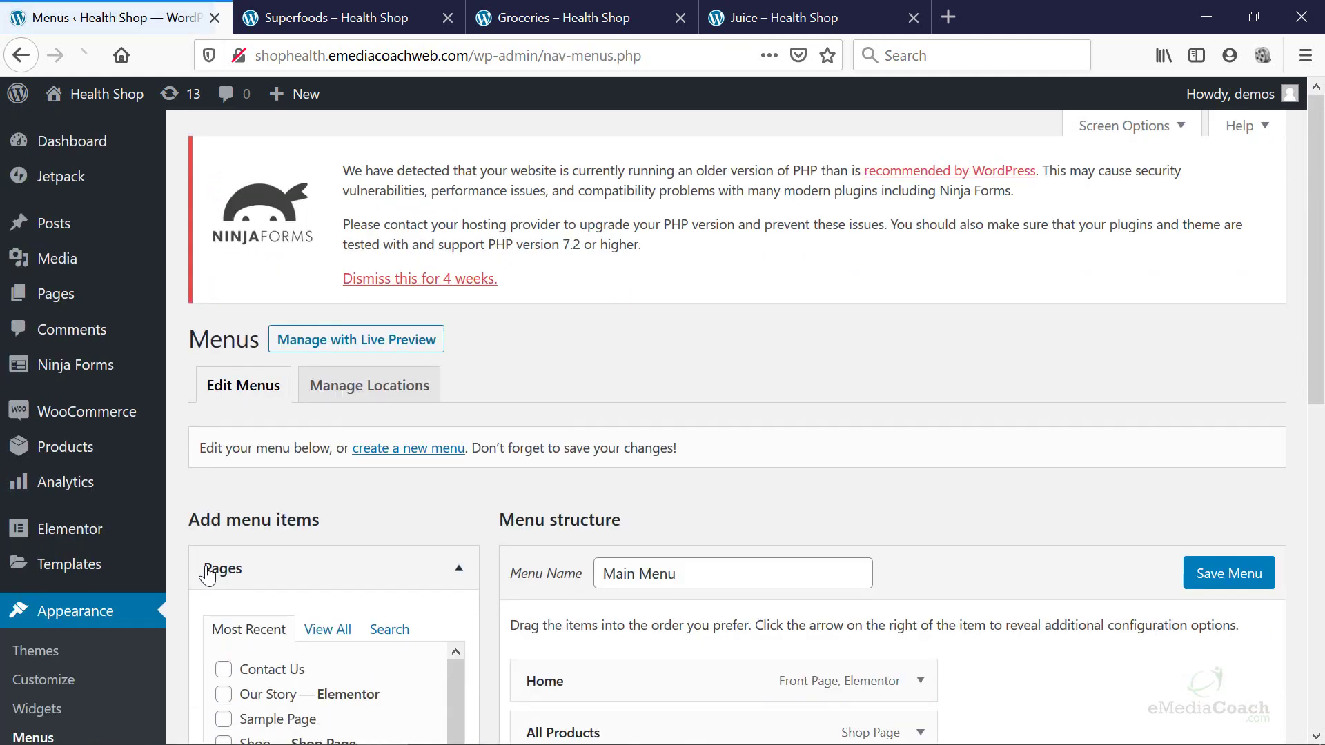
# Expand Custom Links and fill in URL '#' with link text 'Products'.
pyautogui.scroll(-5, 482, 490)
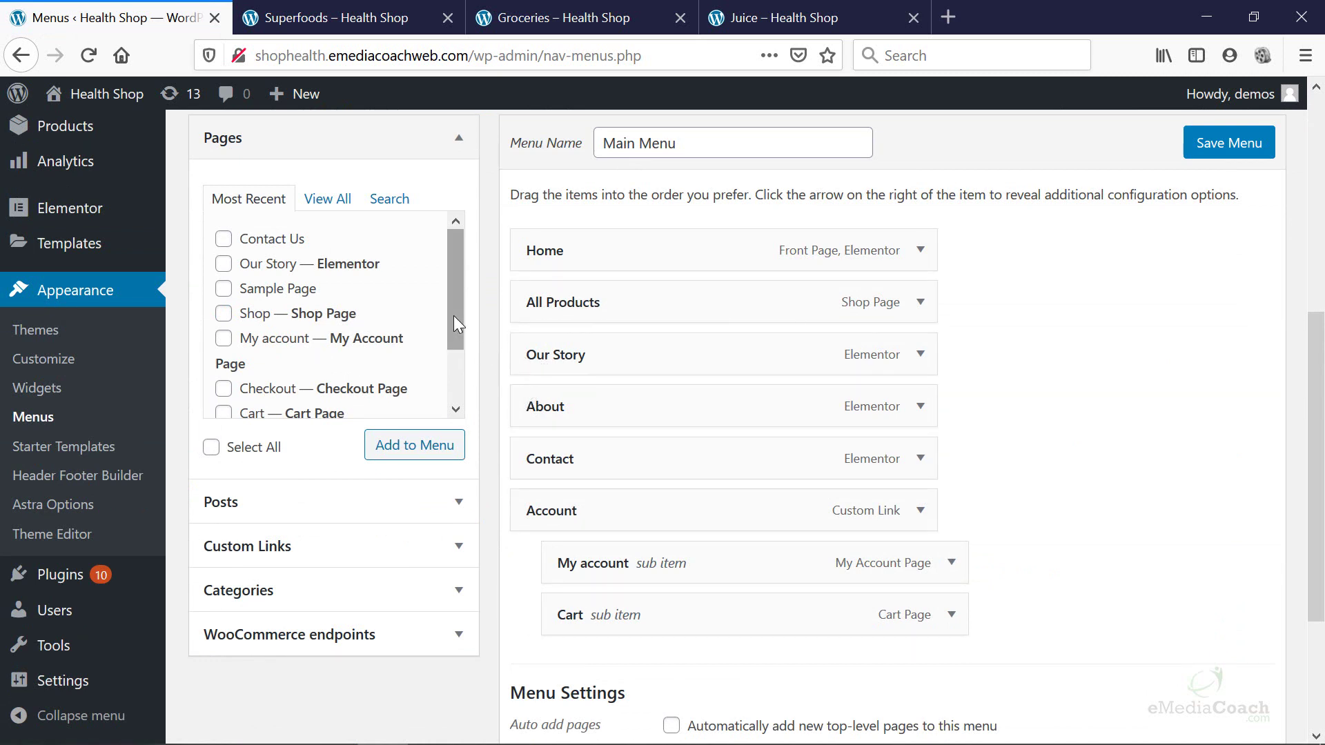
pyautogui.click(459, 546)
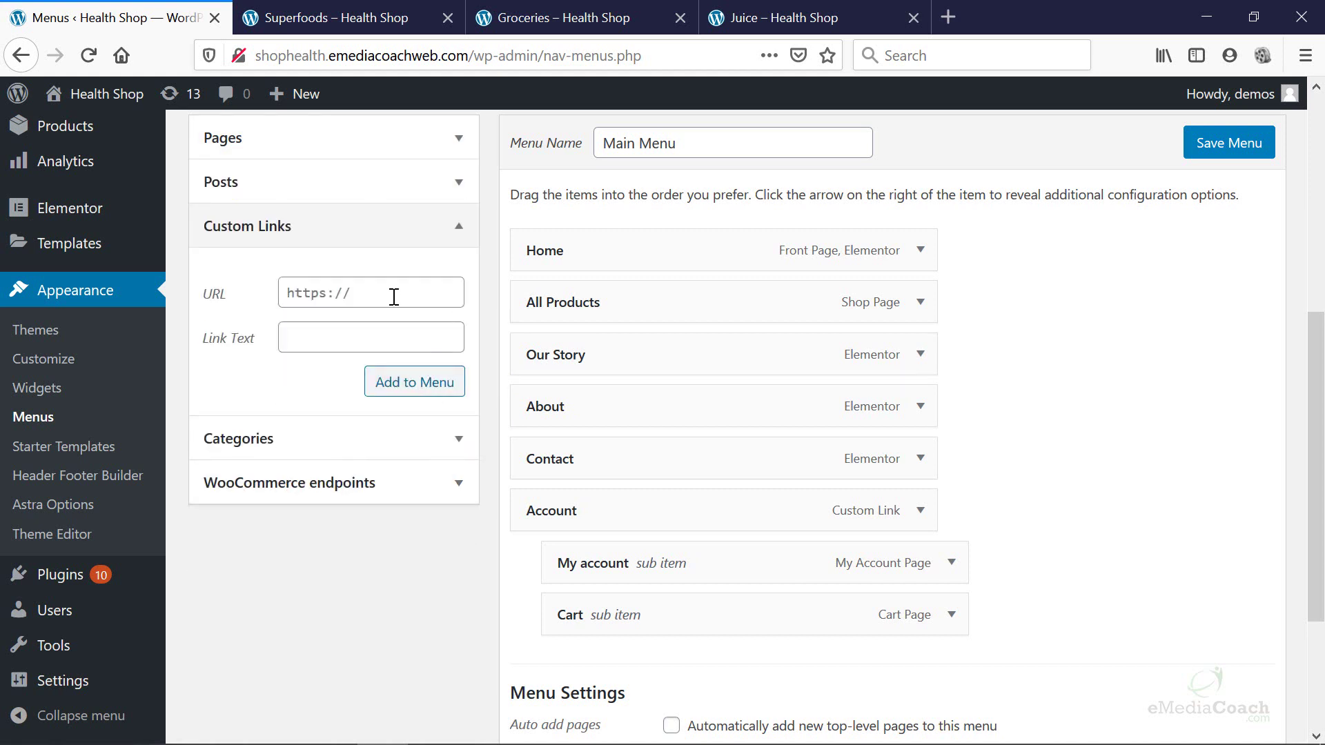
pyautogui.click(385, 291)
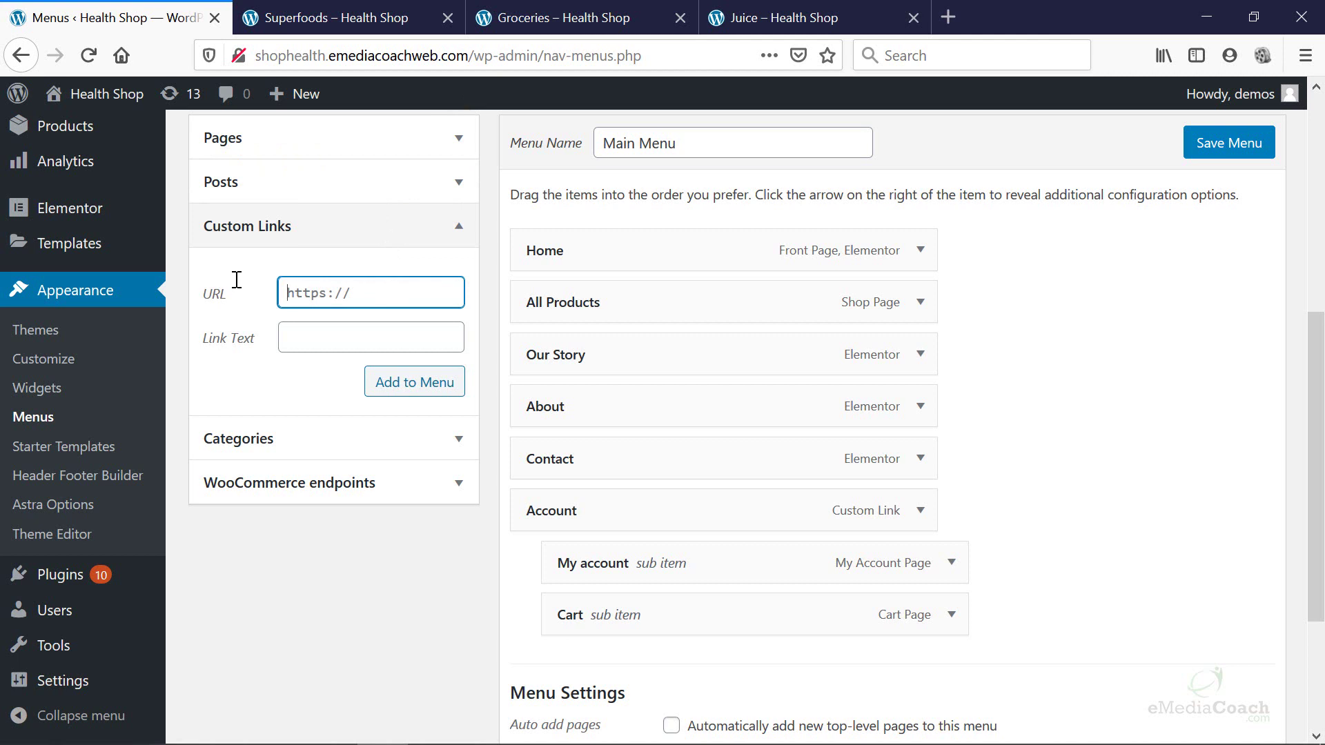
pyautogui.write('#')
pyautogui.click(329, 335)
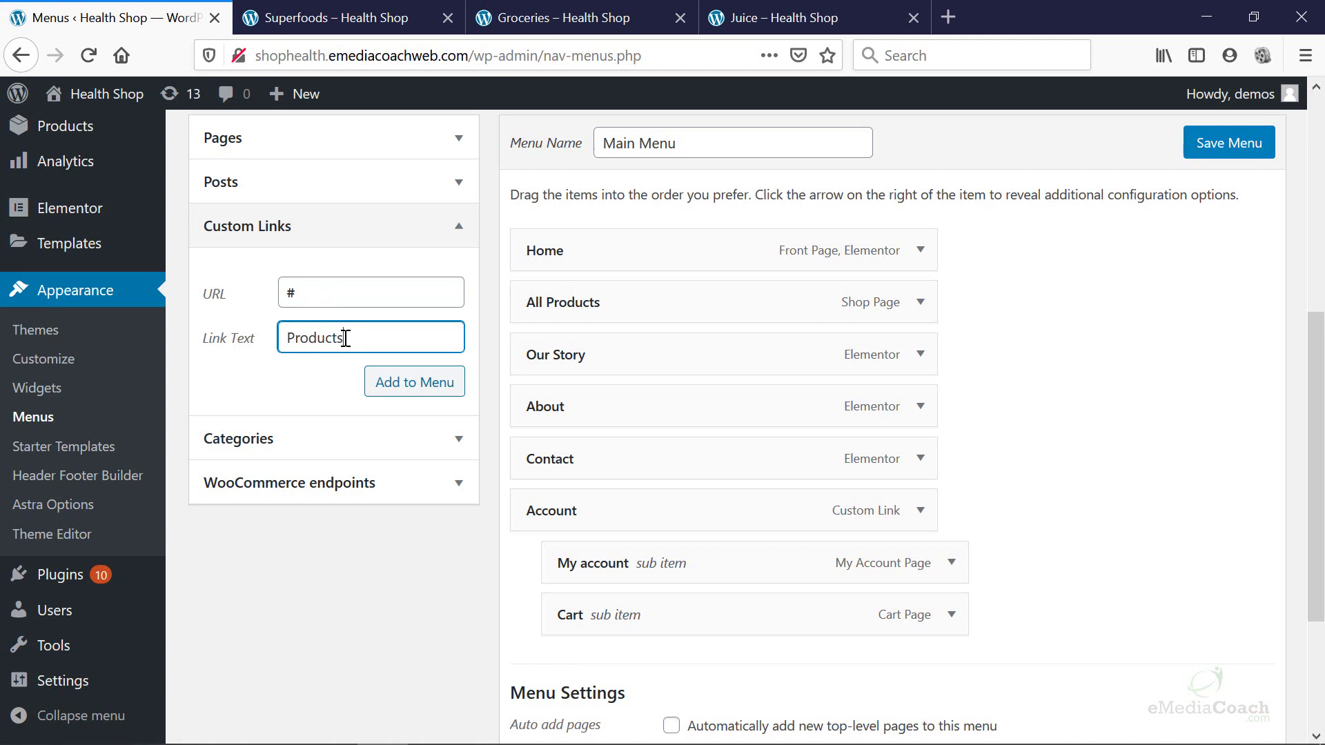
# Add the Products link, move it right after All Products, and relabel it 'Our Products'.
pyautogui.click(410, 390)
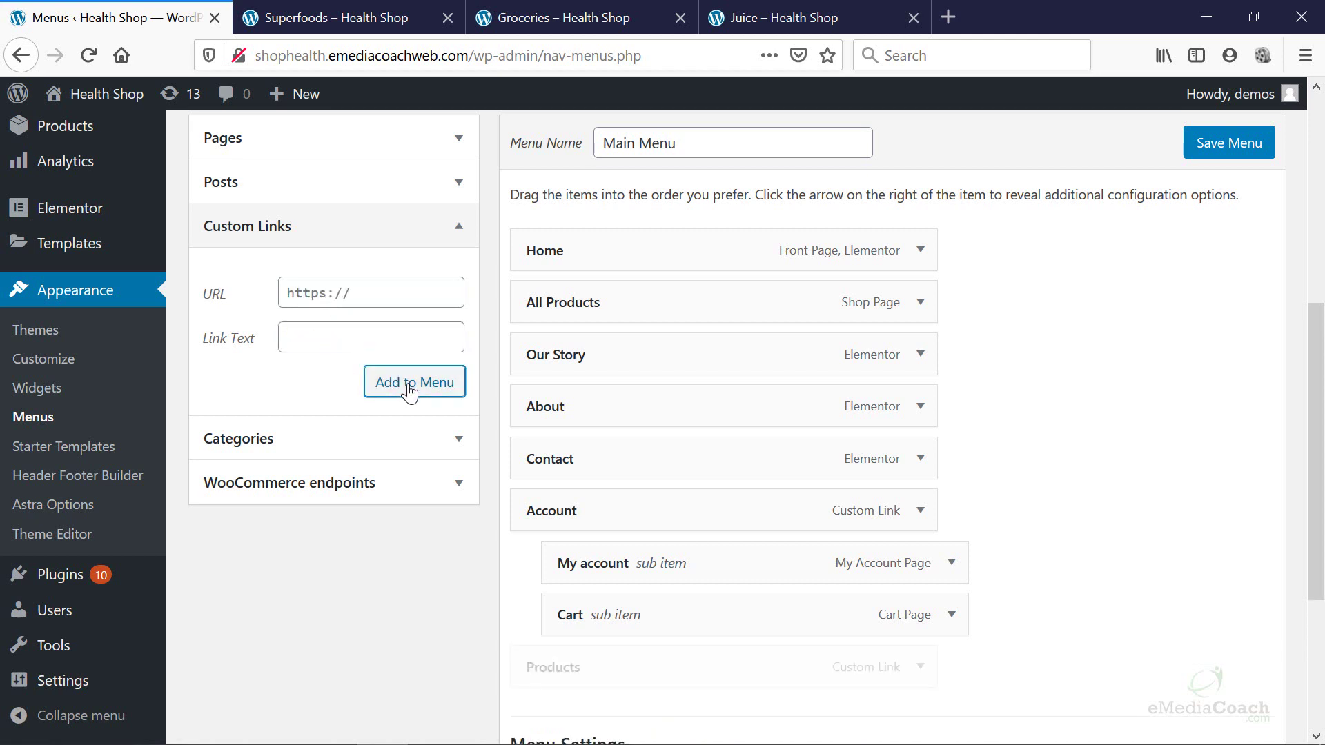
pyautogui.moveTo(607, 672); pyautogui.dragTo(509, 380)
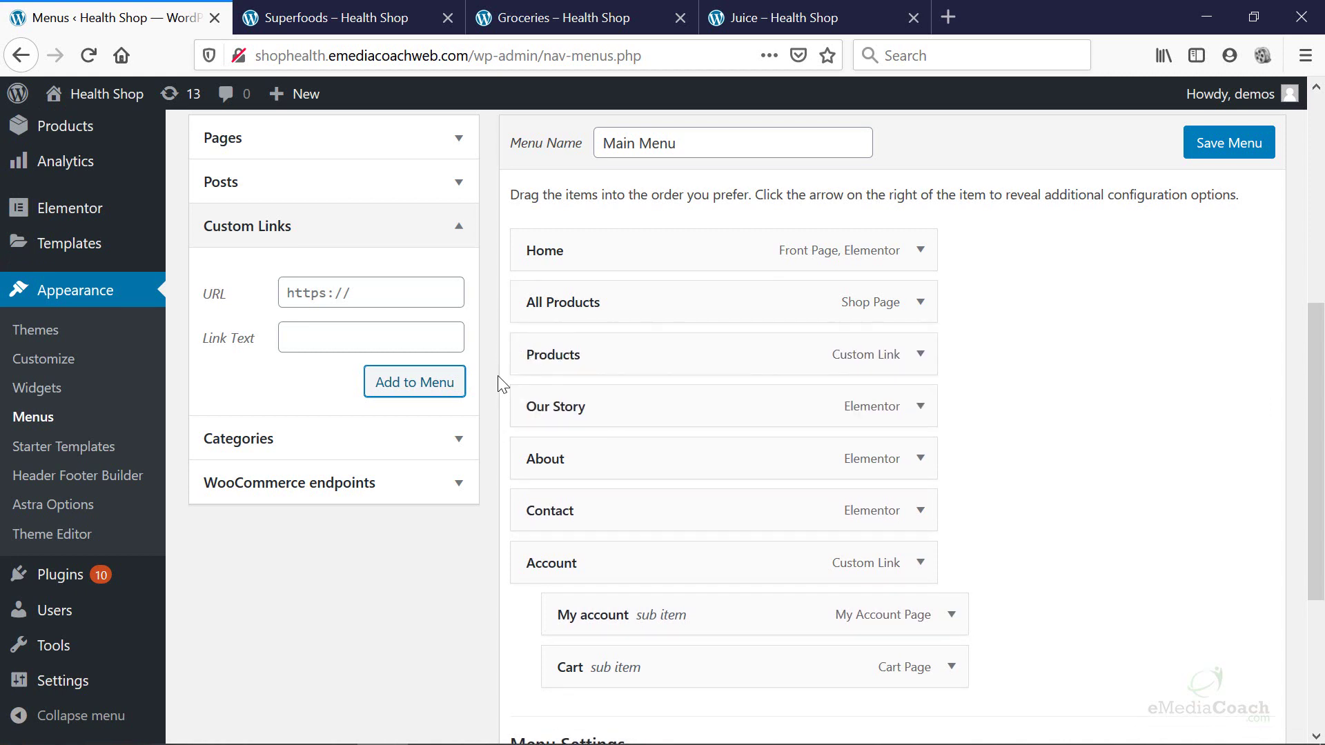
pyautogui.click(920, 355)
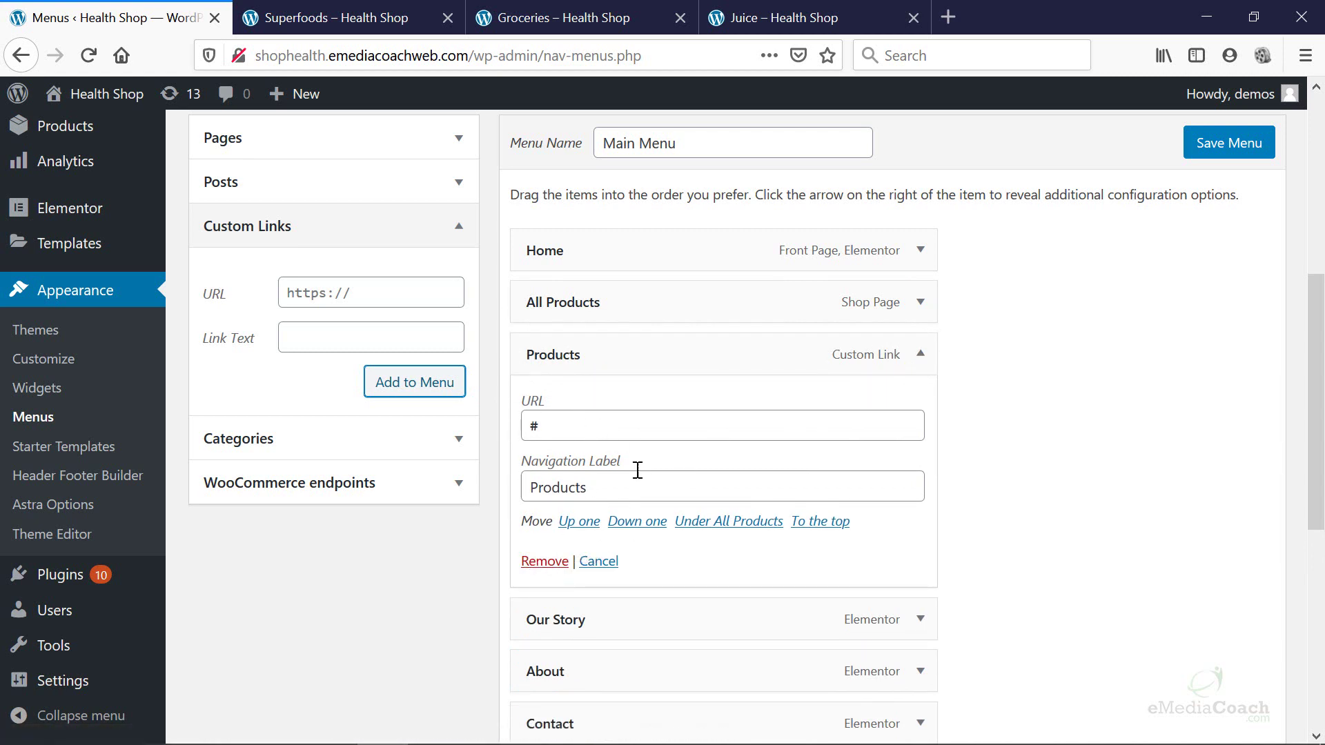
pyautogui.click(535, 488)
pyautogui.write('Our')
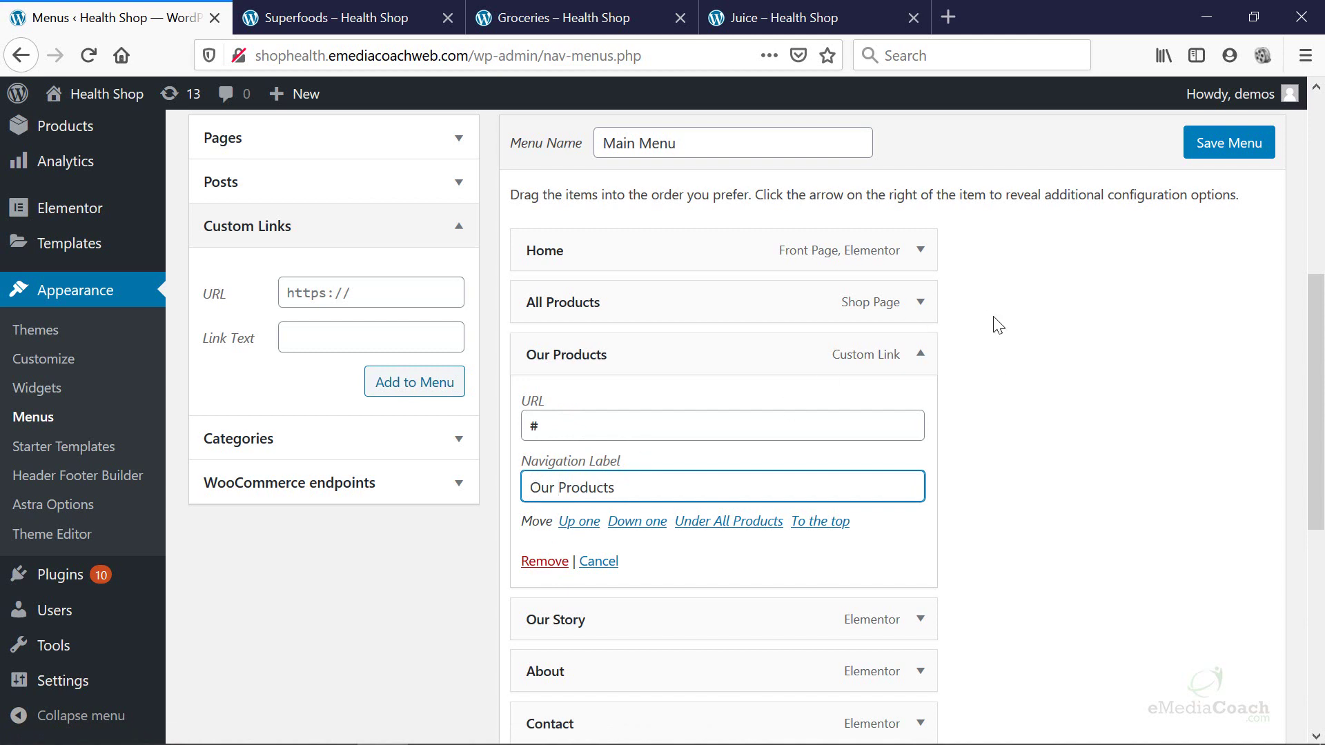
pyautogui.click(1011, 414)
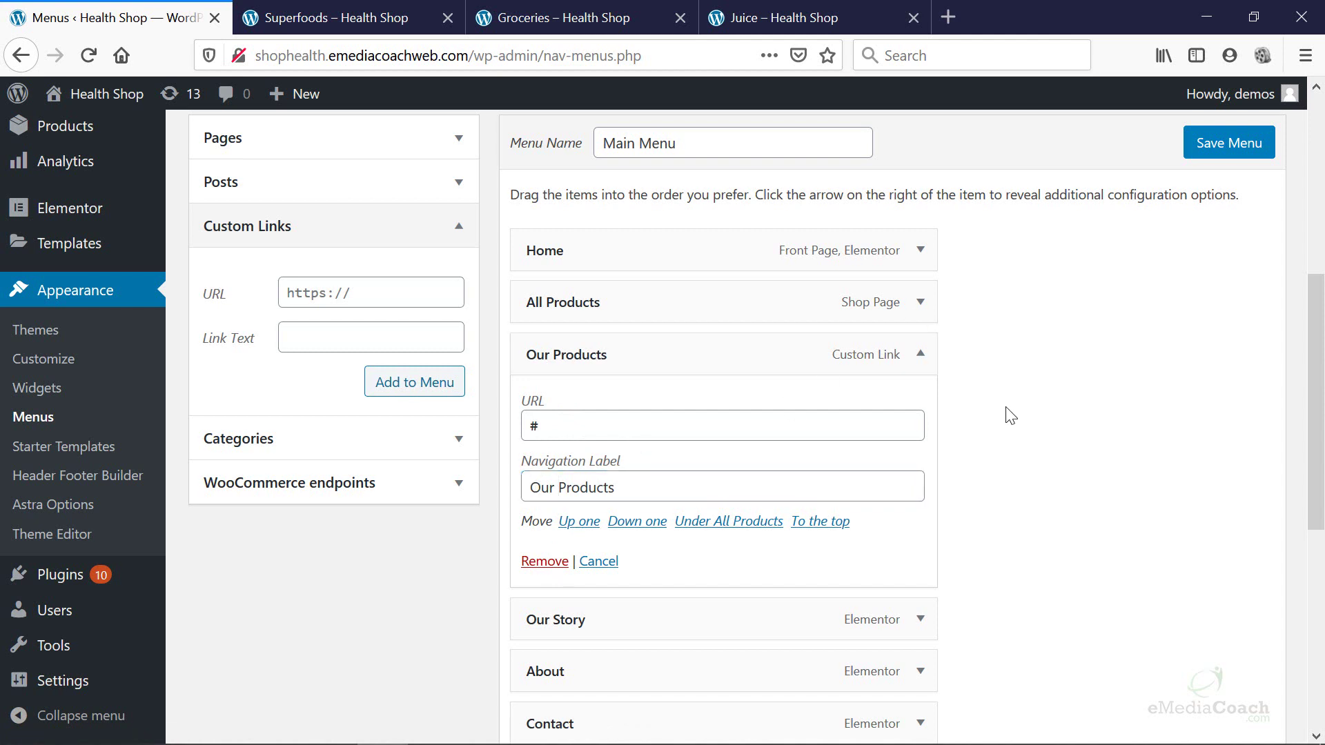
pyautogui.click(921, 355)
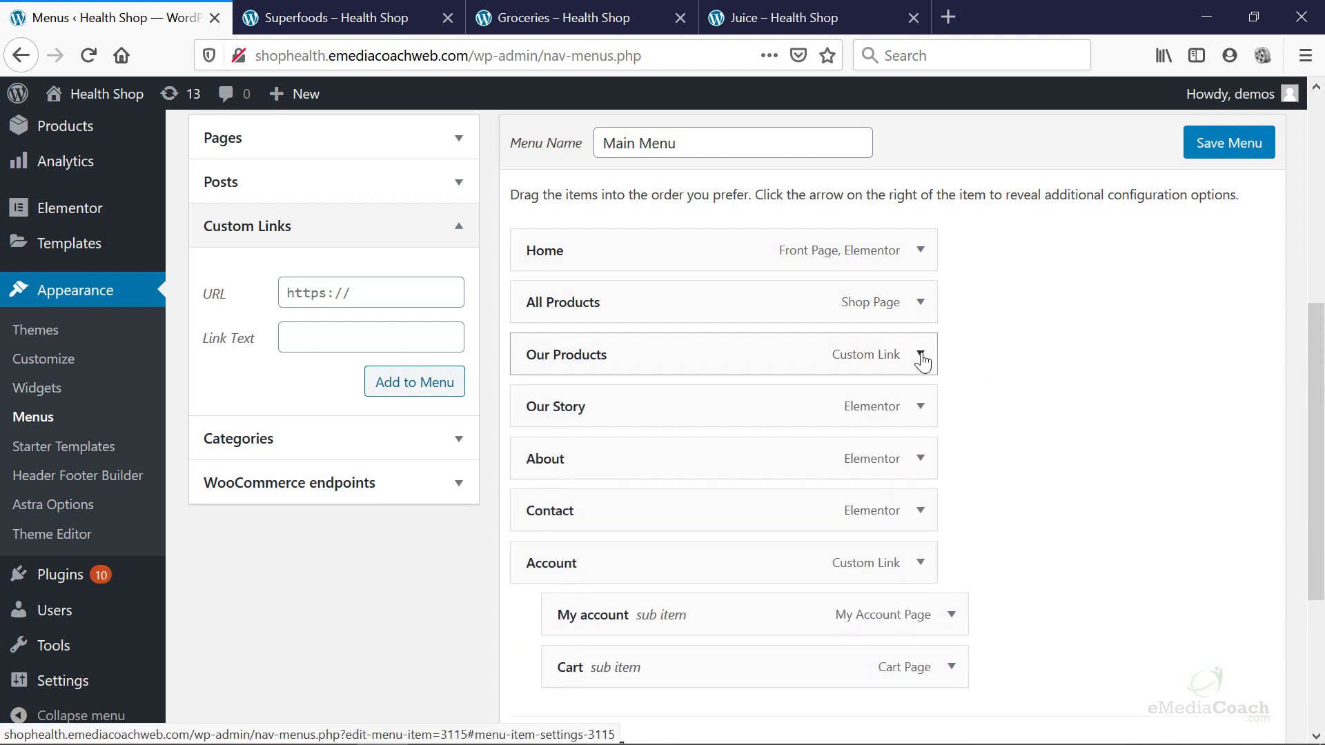
# Copy the Superfoods category page's web address from the storefront tab's address bar.
pyautogui.click(410, 14)
pyautogui.scroll(10, 634, 309)
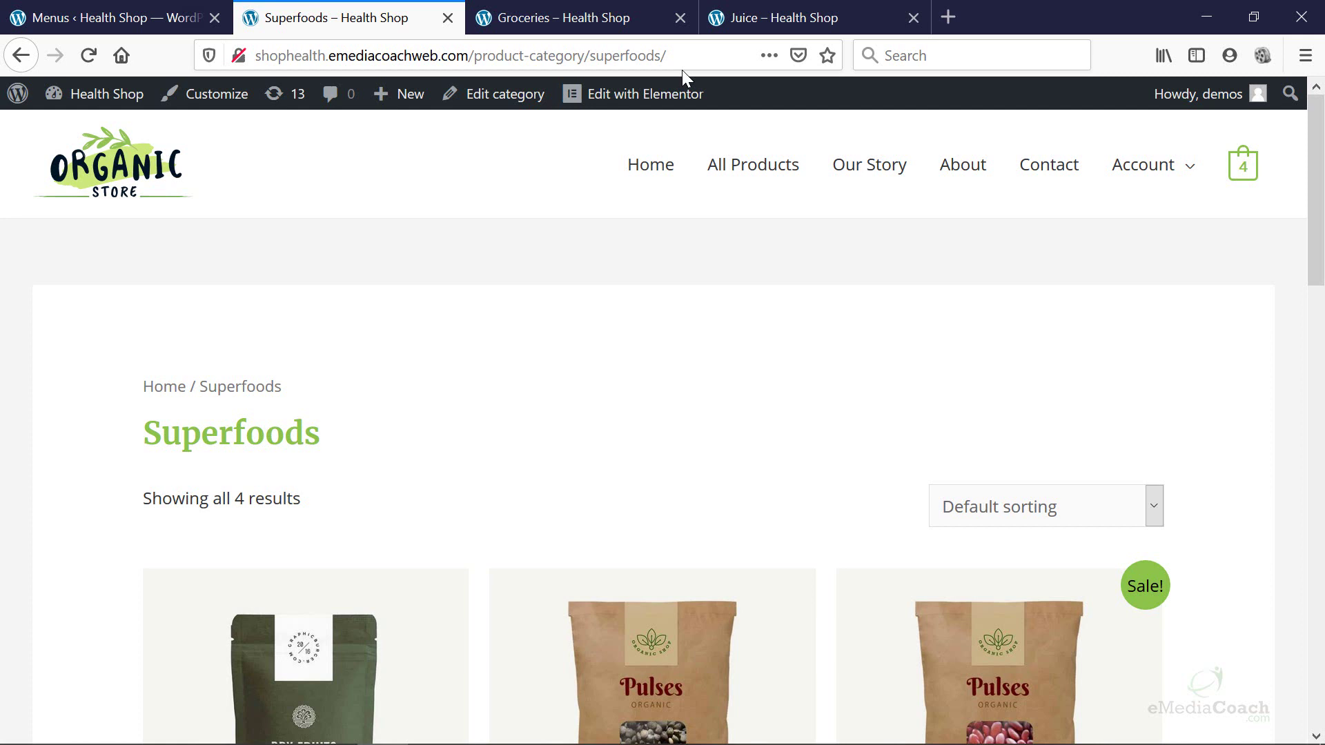
pyautogui.scroll(-5, 656, 280)
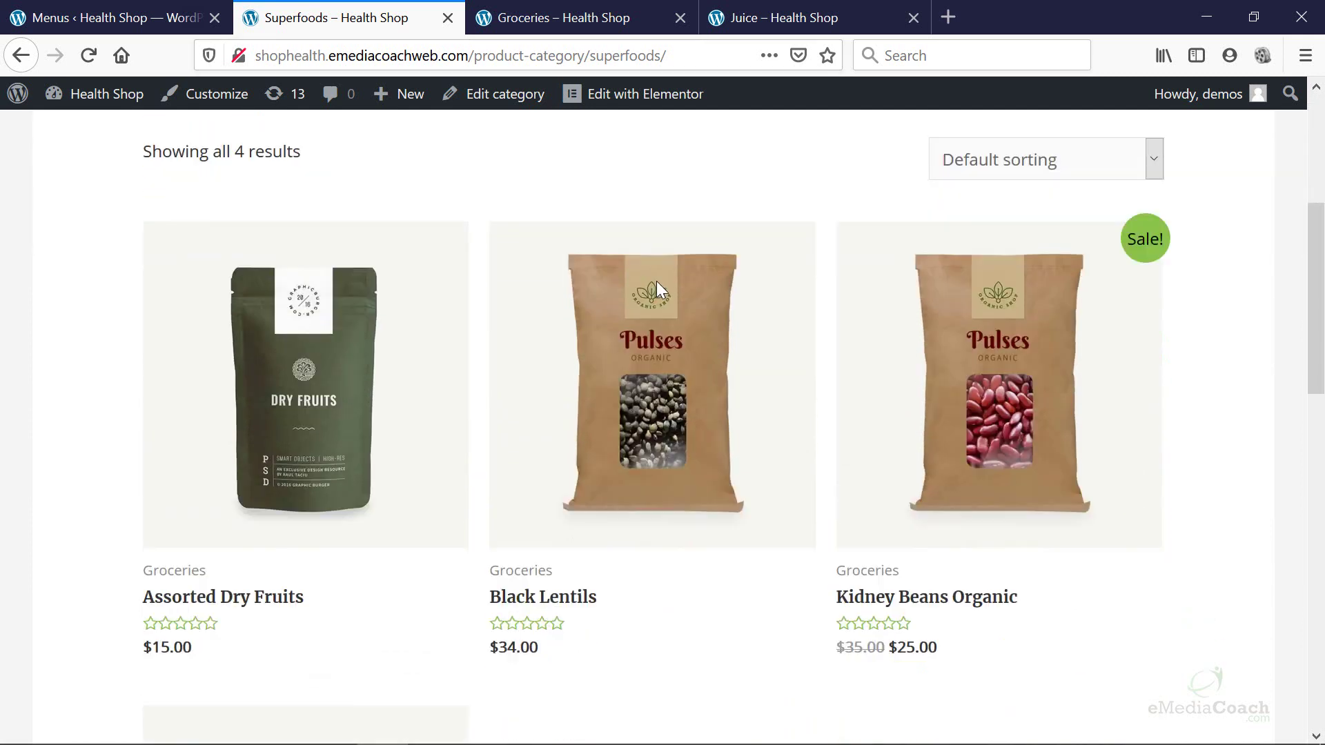
pyautogui.scroll(5, 727, 487)
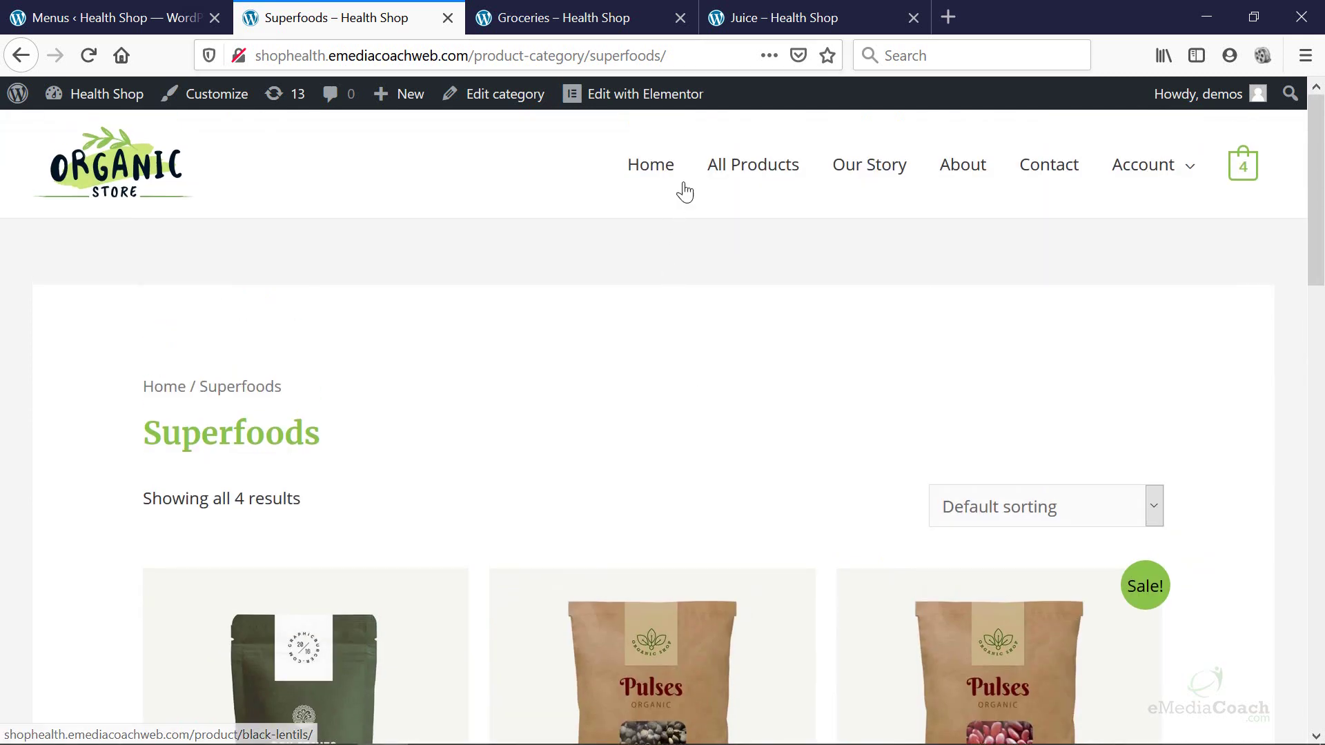
pyautogui.click(708, 61)
pyautogui.rightClick(588, 61)
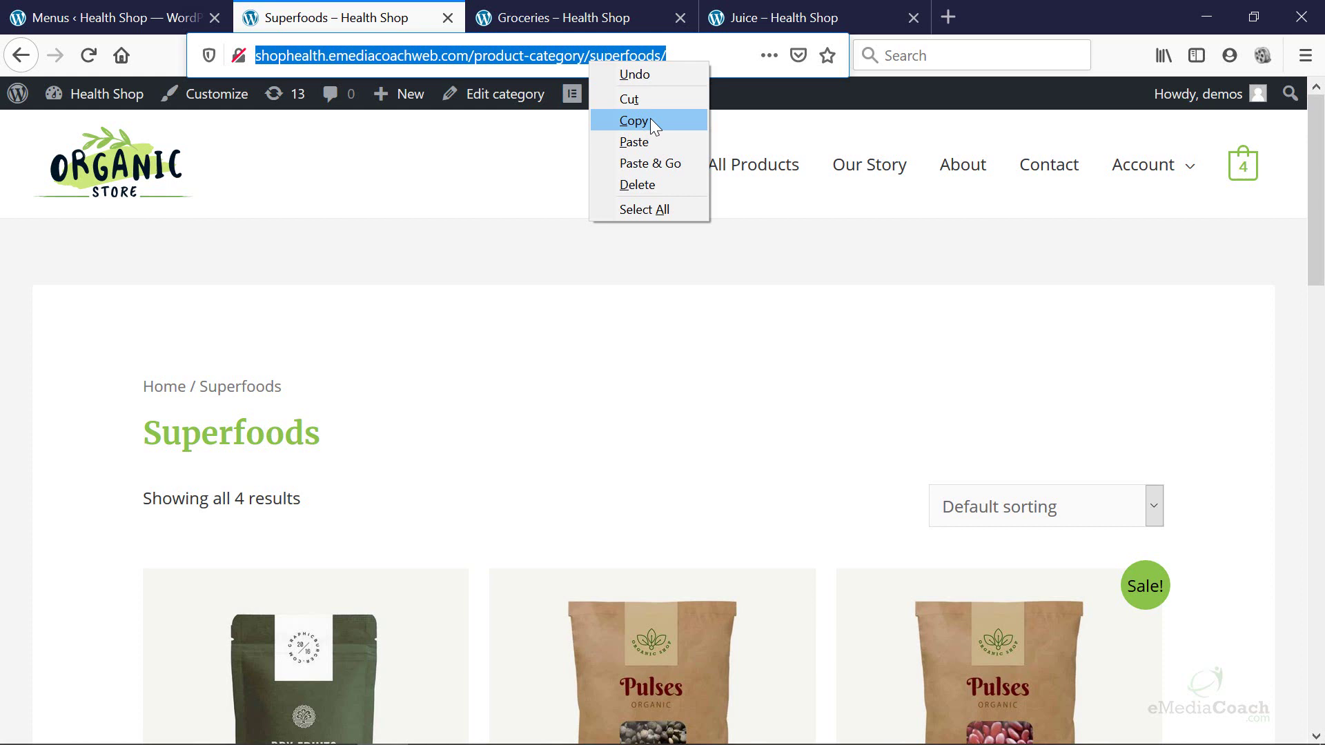
pyautogui.click(650, 120)
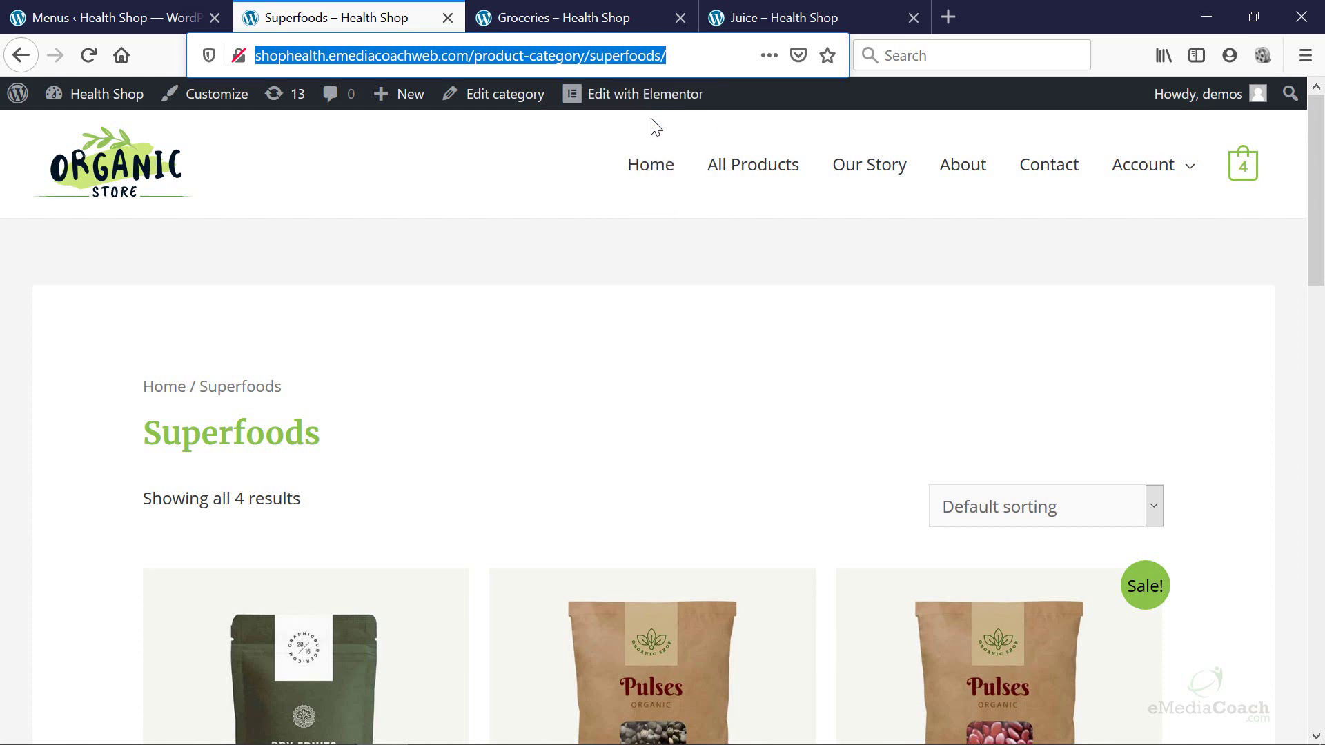
# Add the pasted Superfoods address as a 'Superfoods' custom link nested under Our Products.
pyautogui.click(75, 17)
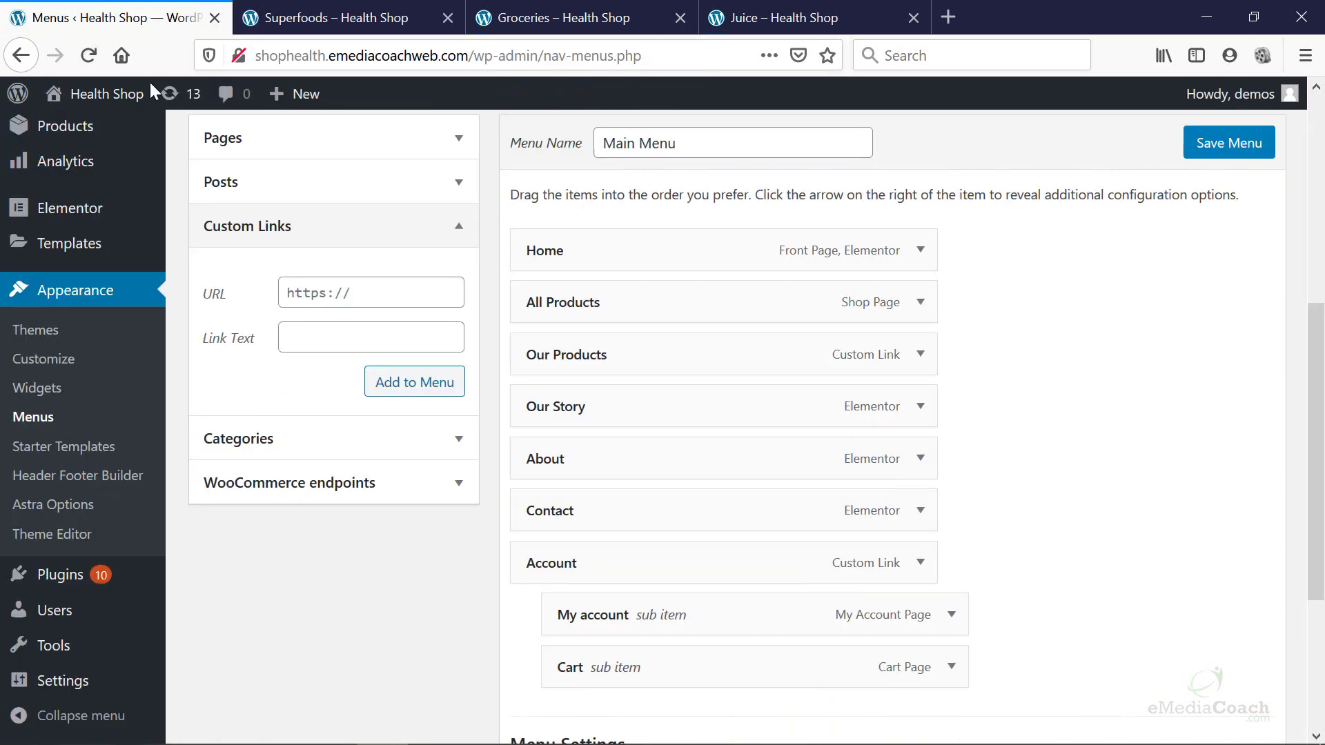
pyautogui.rightClick(403, 297)
pyautogui.click(449, 377)
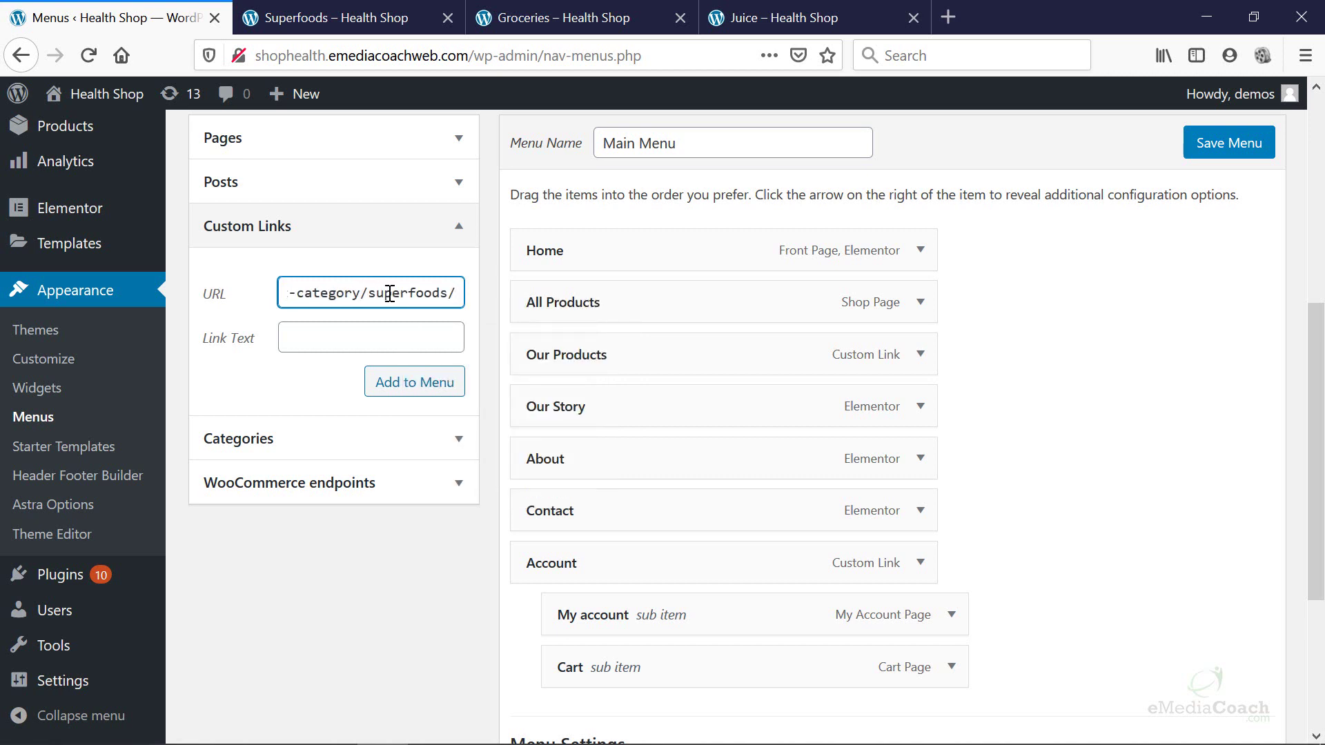
pyautogui.click(363, 337)
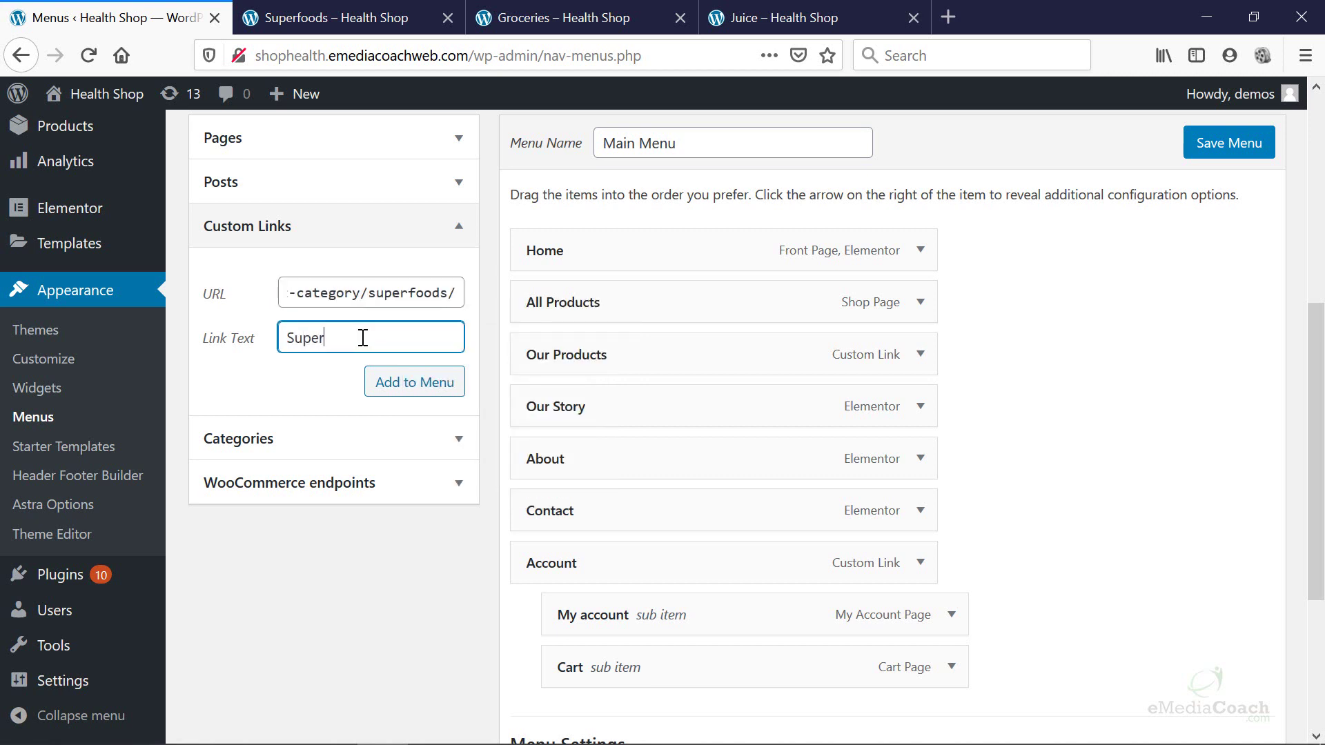
pyautogui.click(397, 383)
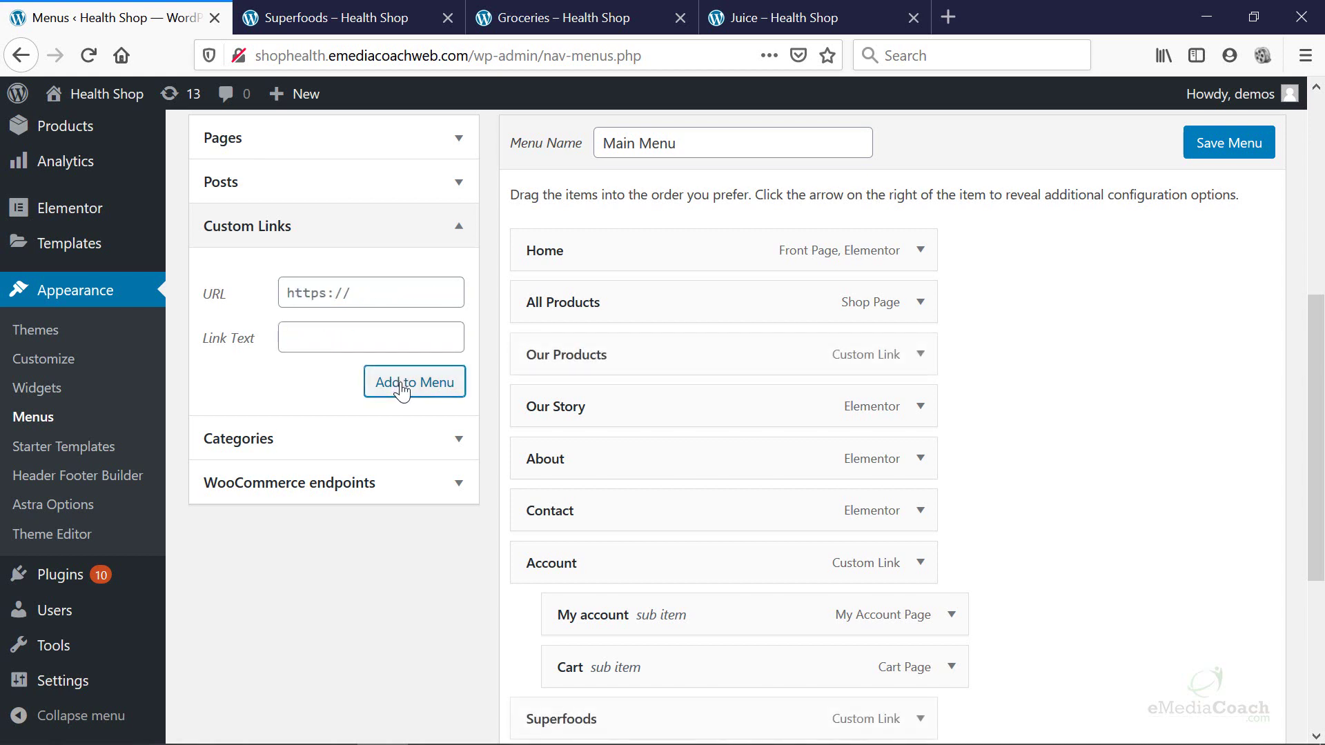
pyautogui.moveTo(615, 719); pyautogui.dragTo(607, 414)
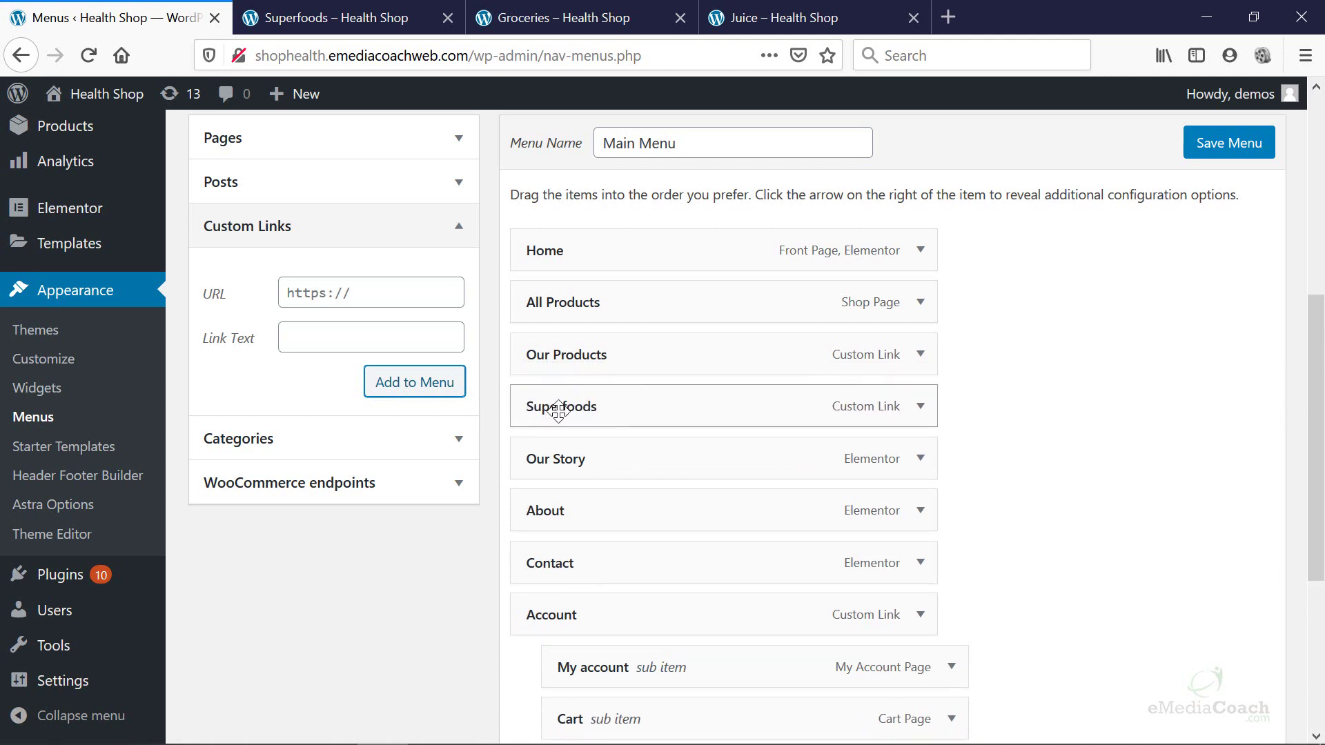
pyautogui.moveTo(559, 409); pyautogui.dragTo(605, 408)
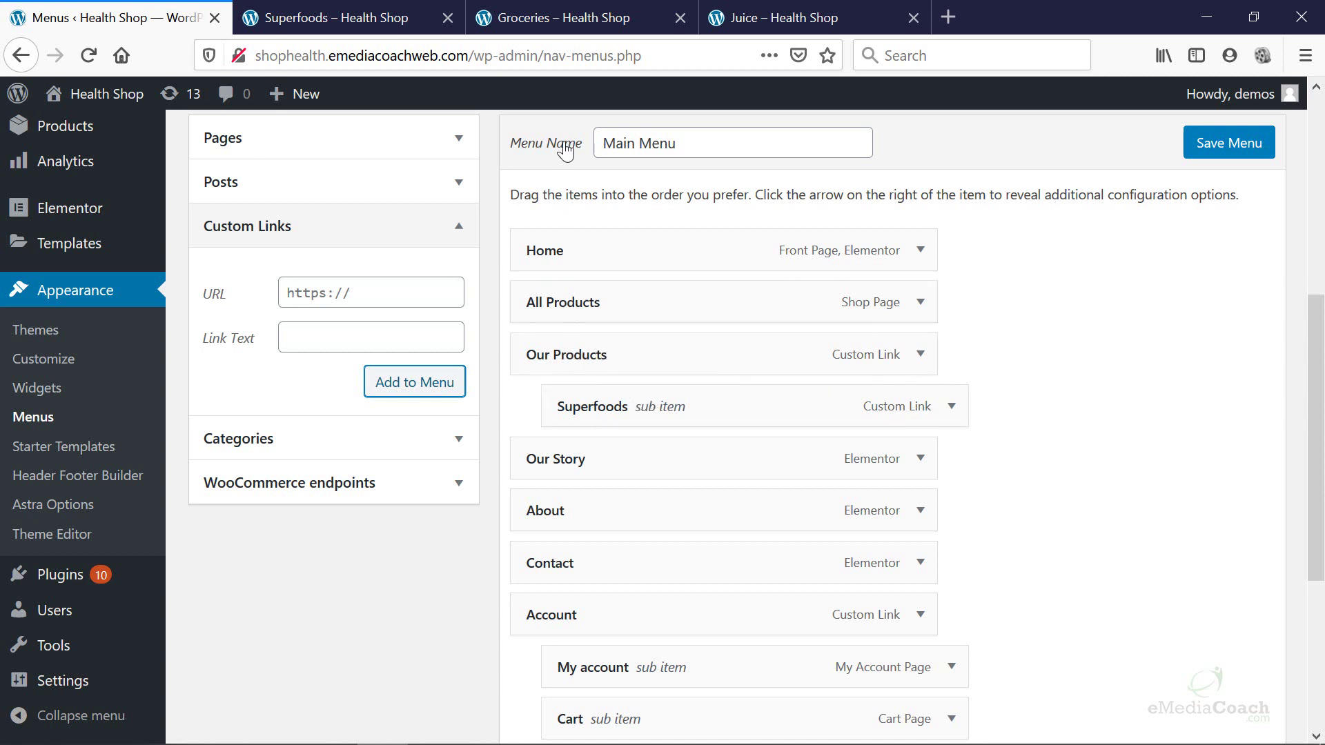
# Add a Groceries custom link using the copied Groceries category page address.
pyautogui.click(563, 19)
pyautogui.click(592, 58)
pyautogui.rightClick(593, 58)
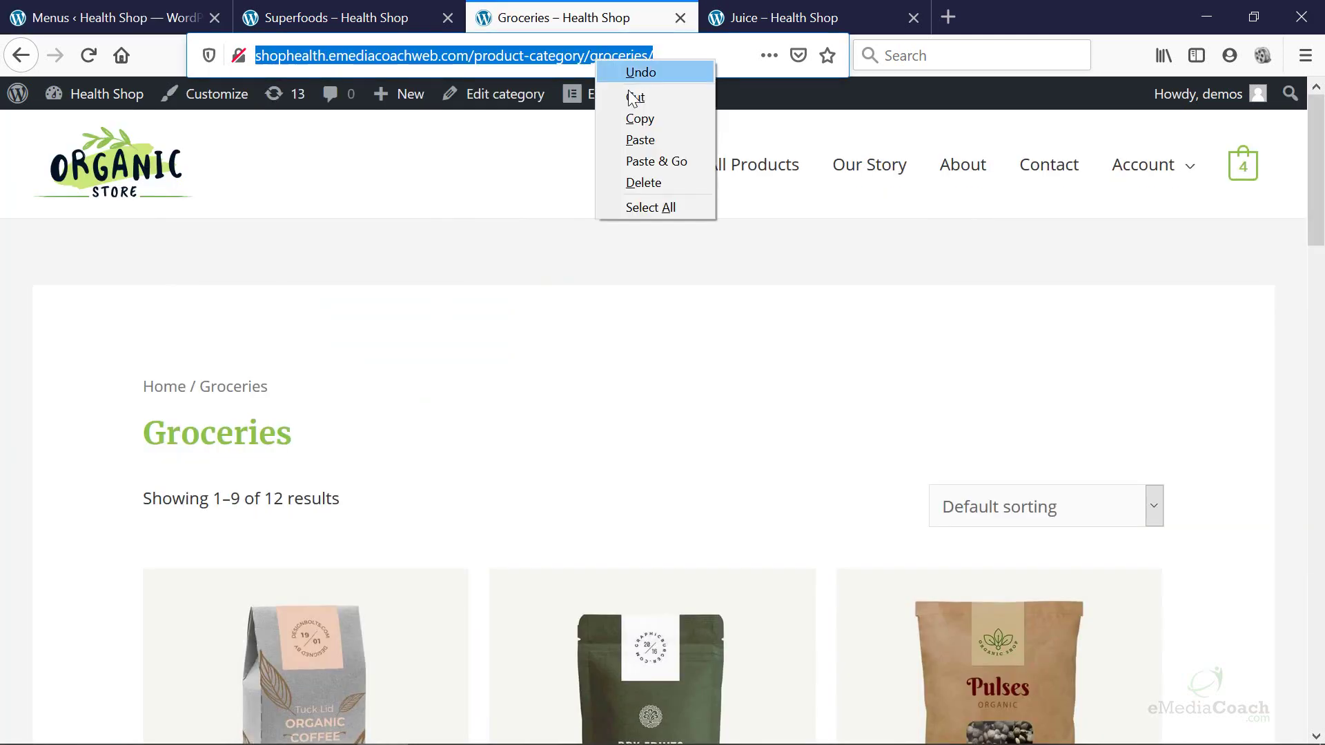
pyautogui.click(633, 119)
pyautogui.click(111, 18)
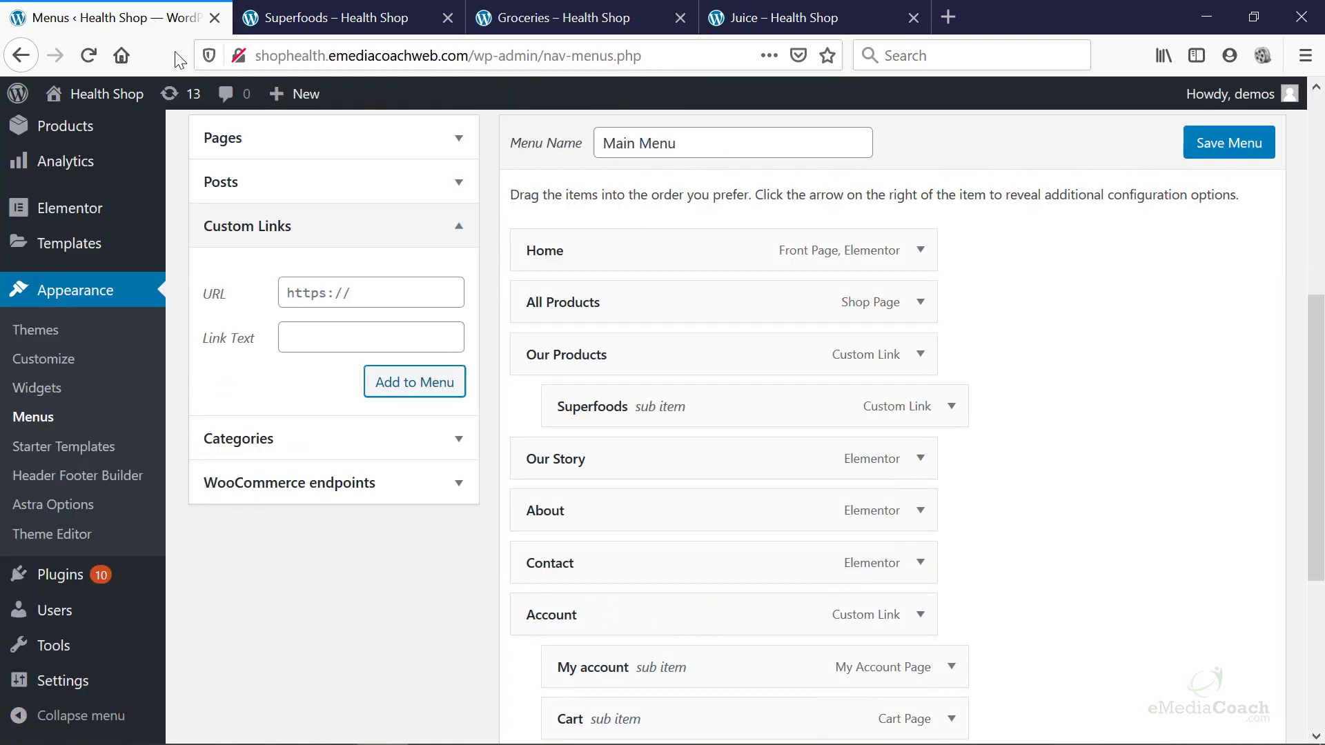
pyautogui.click(414, 293)
pyautogui.rightClick(414, 292)
pyautogui.click(467, 375)
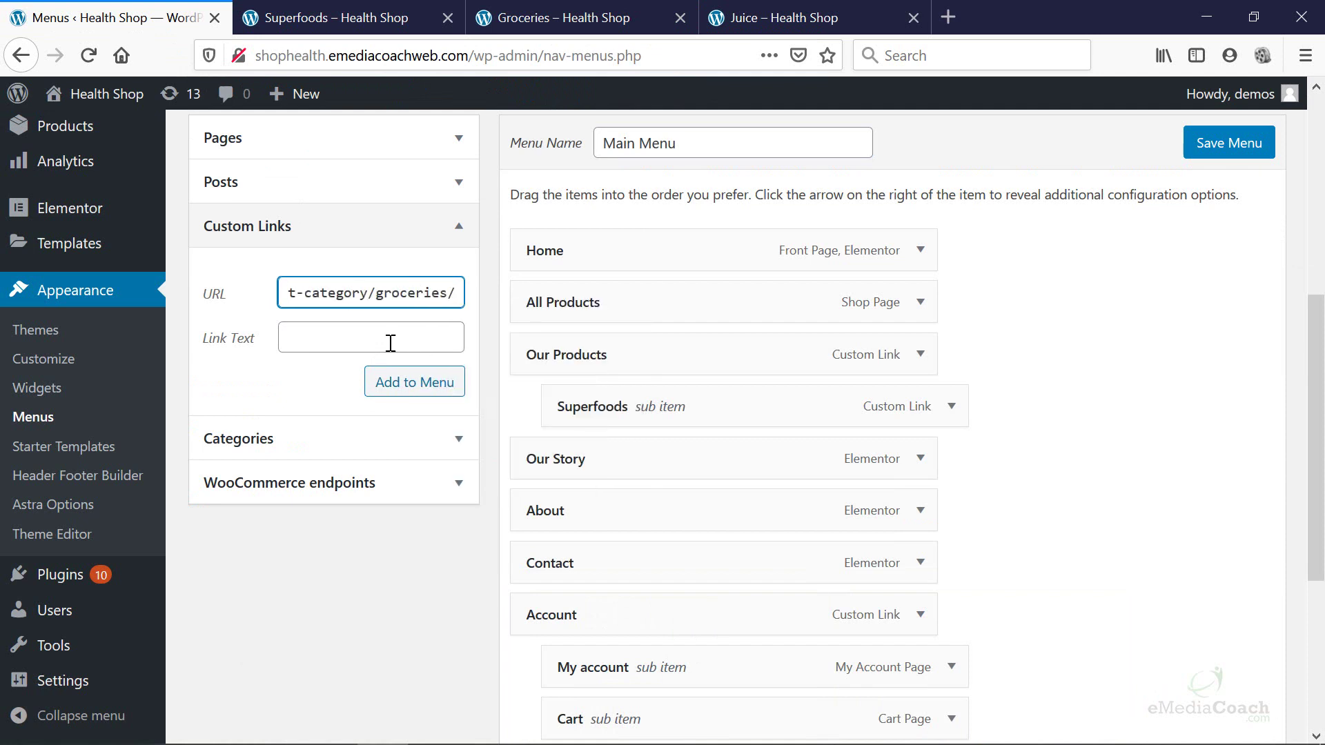
pyautogui.click(382, 342)
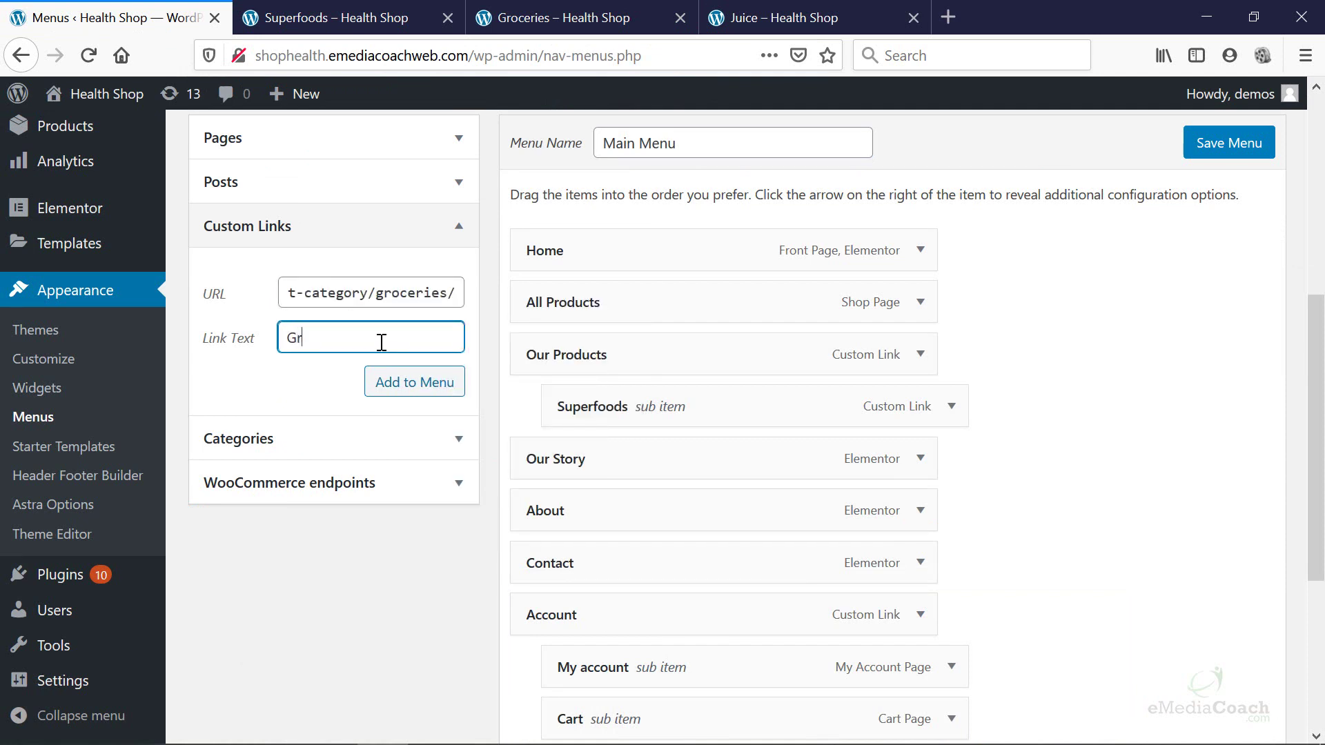
pyautogui.click(409, 383)
# Add a 'Juices' custom link using the copied Juice category page address.
pyautogui.click(768, 18)
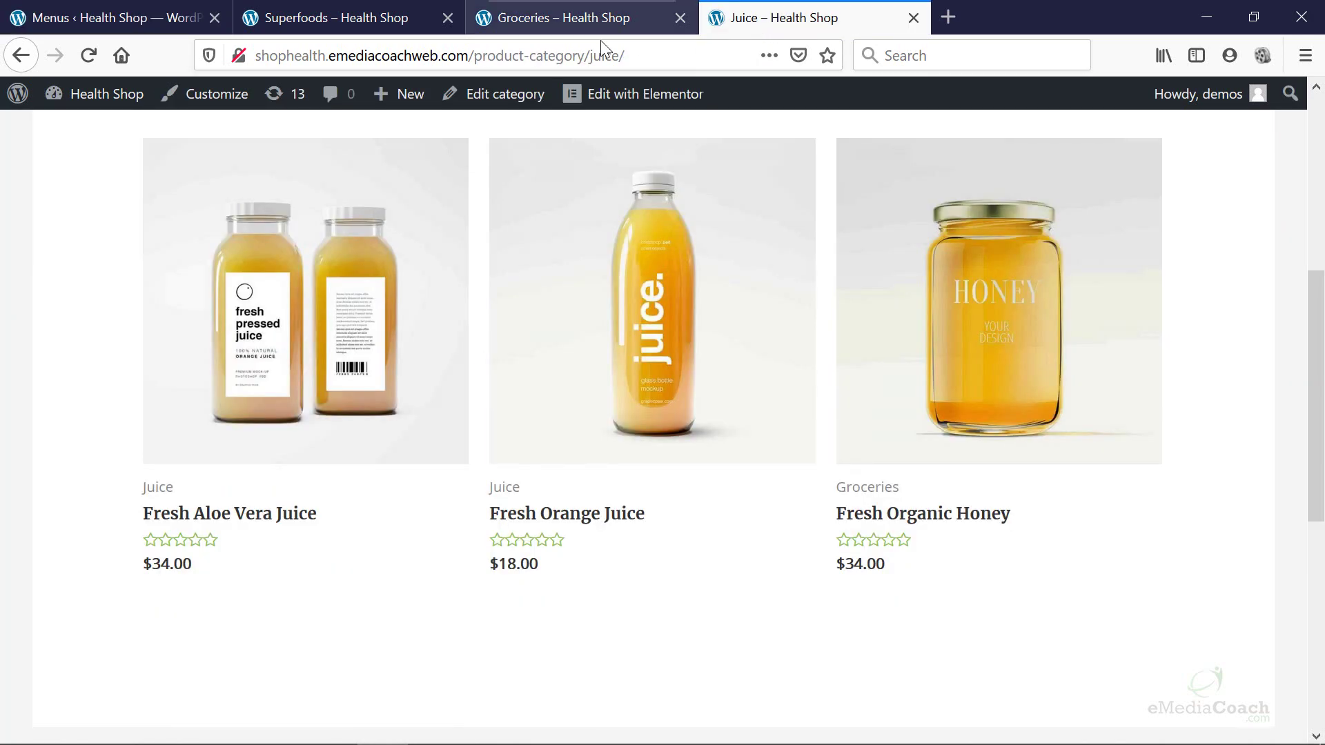
pyautogui.click(552, 55)
pyautogui.rightClick(552, 55)
pyautogui.click(603, 113)
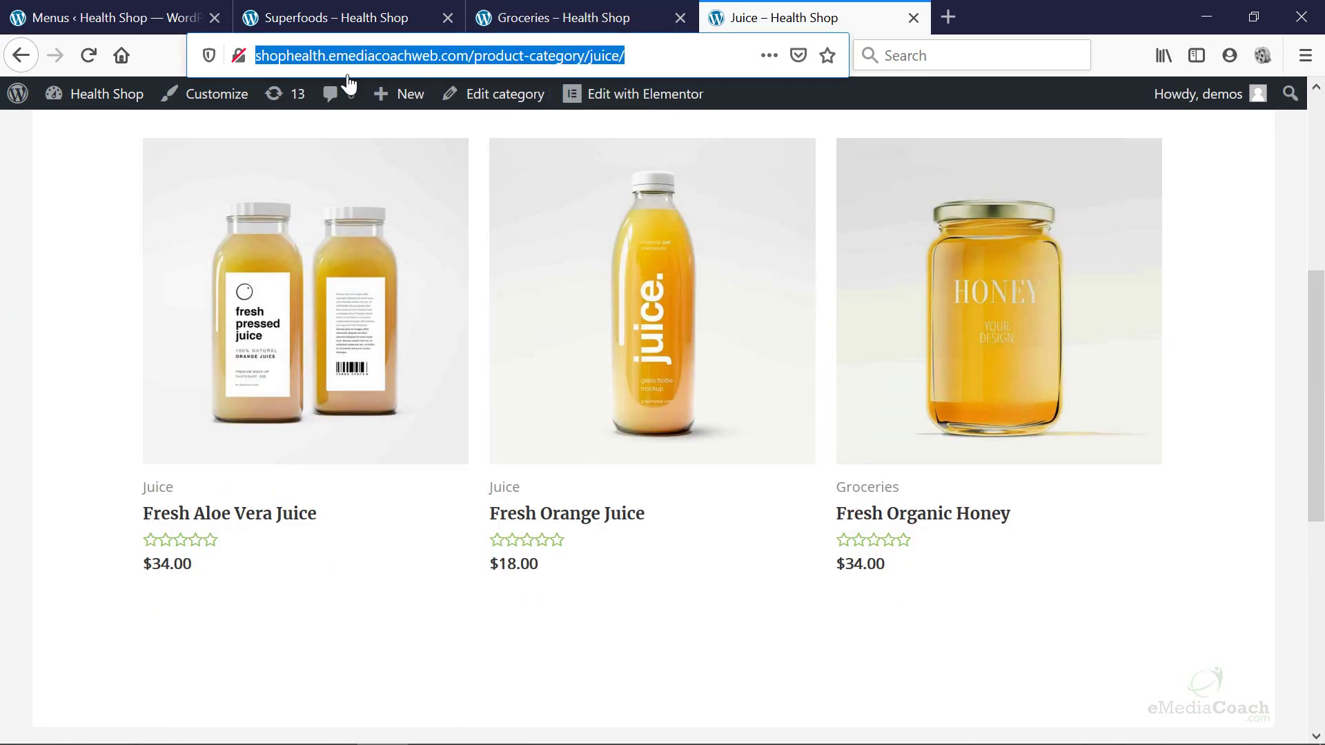
pyautogui.click(138, 8)
pyautogui.click(361, 291)
pyautogui.hotkey('ctrl', 'v')
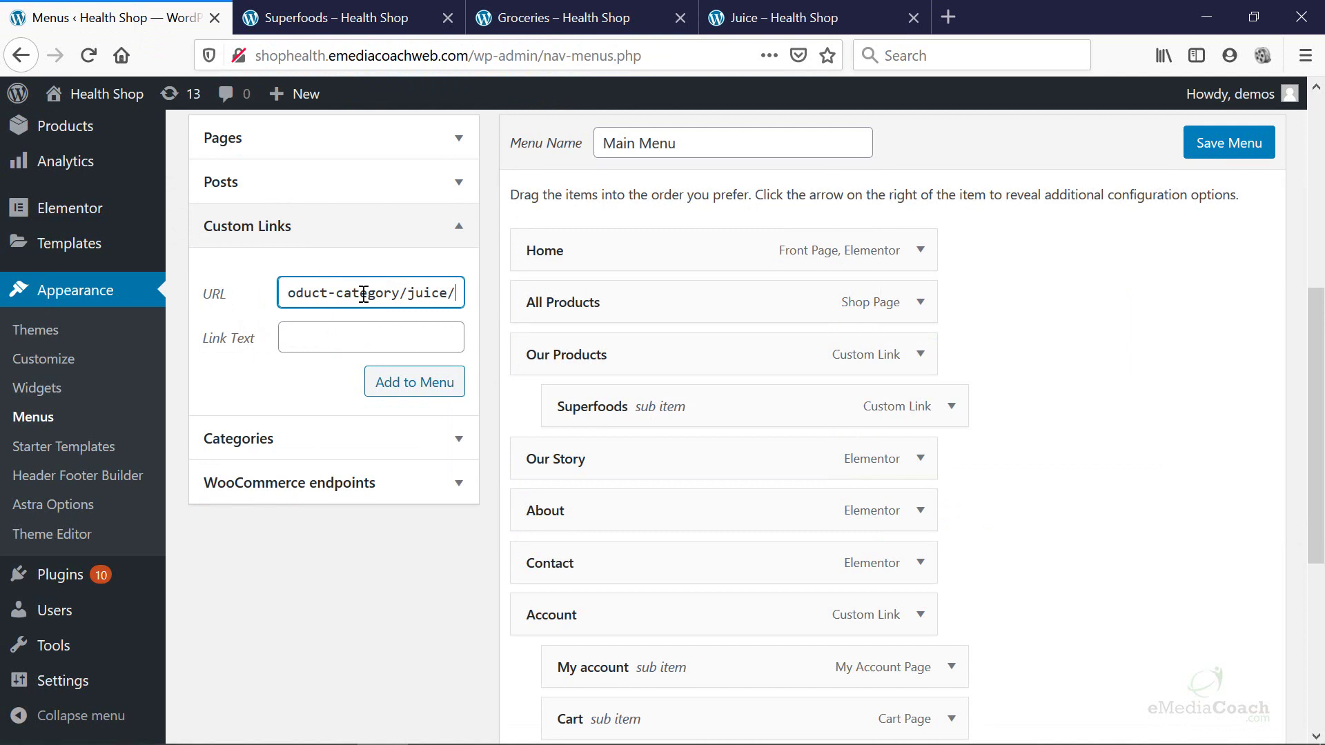
pyautogui.click(339, 327)
pyautogui.write('Juice')
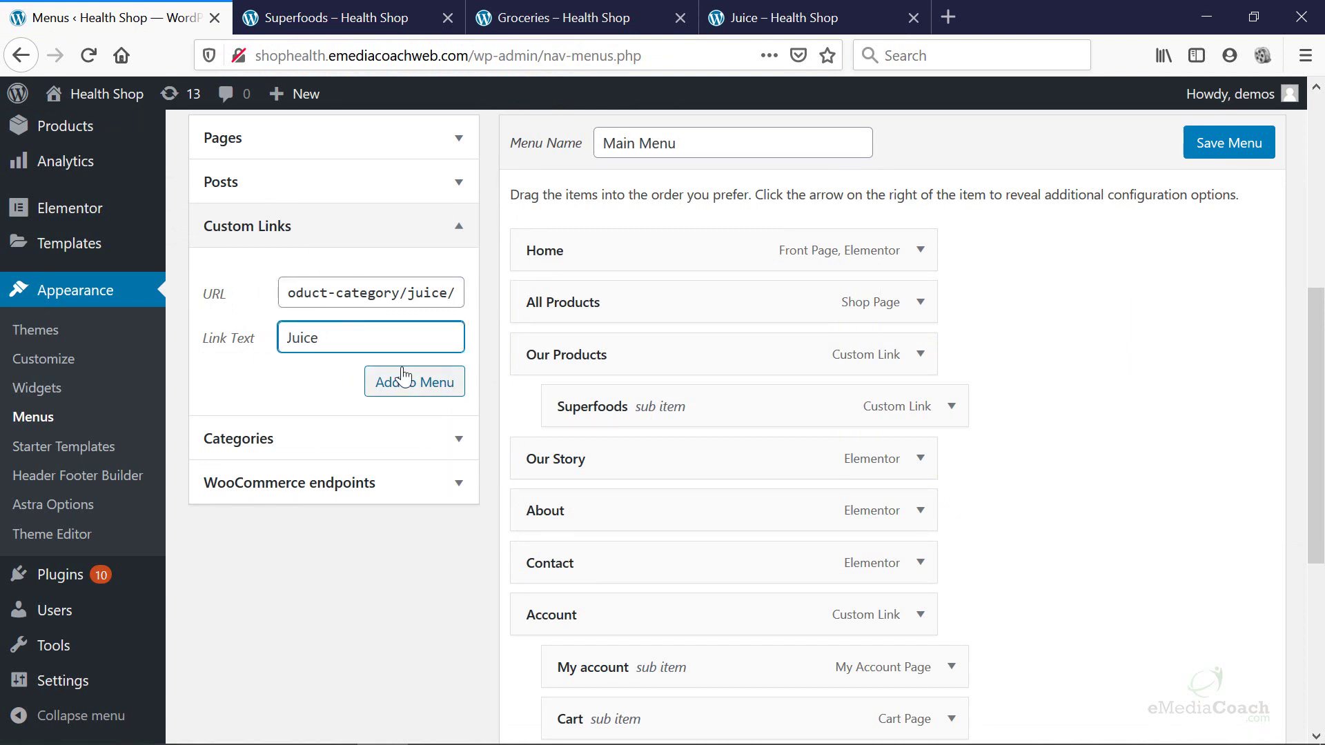
pyautogui.write('s')
pyautogui.click(405, 380)
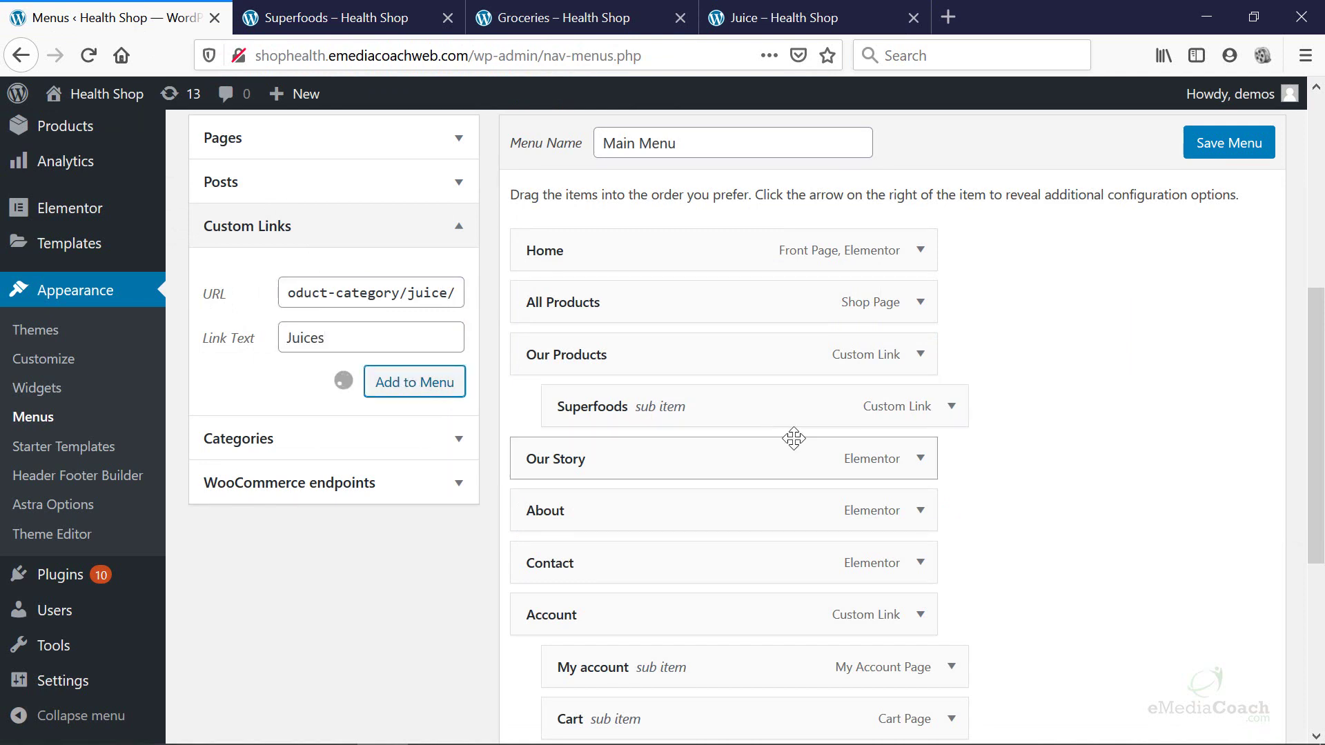
# Nest Groceries and Juices under Our Products and save the Main Menu.
pyautogui.scroll(-5, 1000, 442)
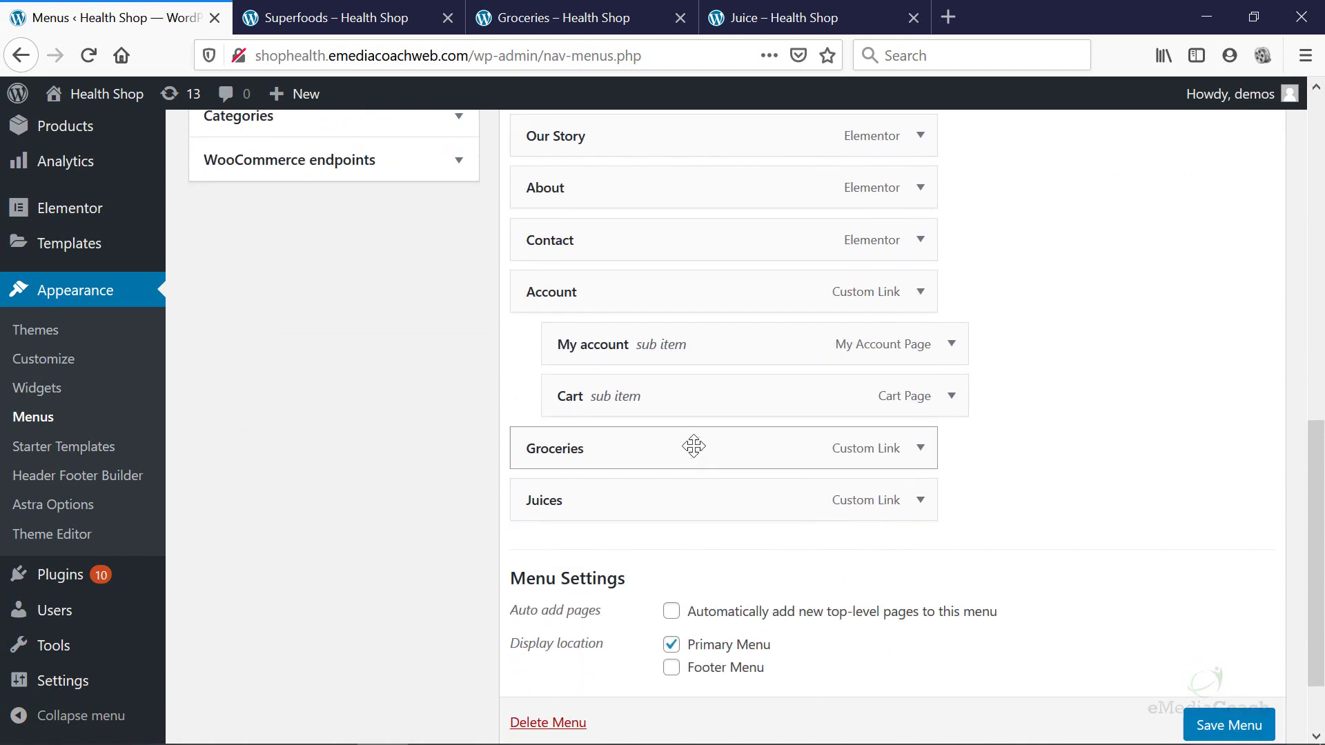
pyautogui.moveTo(693, 446)
pyautogui.mouseDown()
pyautogui.moveTo(681, 405)
pyautogui.moveTo(704, 124)
pyautogui.moveTo(657, 92)
pyautogui.moveTo(702, 212)
pyautogui.moveTo(683, 474)
pyautogui.moveTo(748, 467)
pyautogui.moveTo(697, 461)
pyautogui.mouseUp()
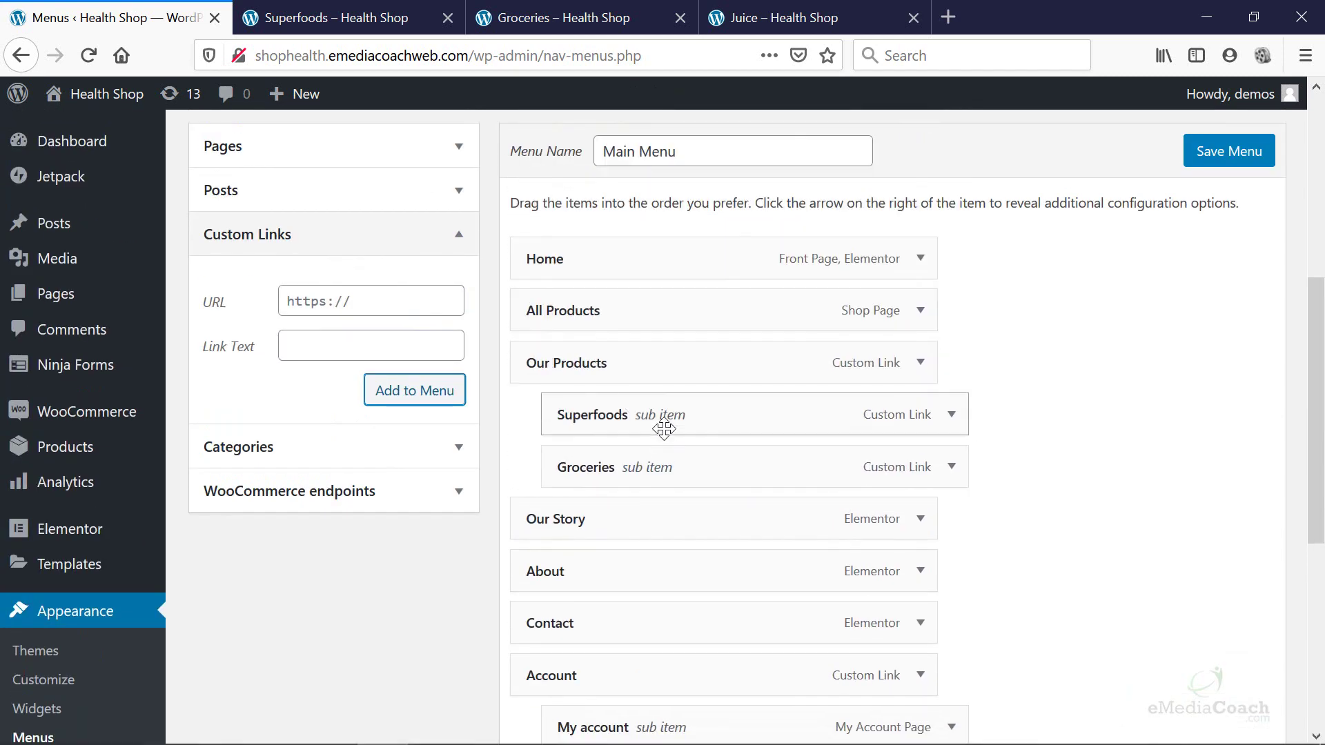
pyautogui.scroll(-5, 914, 443)
pyautogui.moveTo(675, 512); pyautogui.dragTo(710, 201)
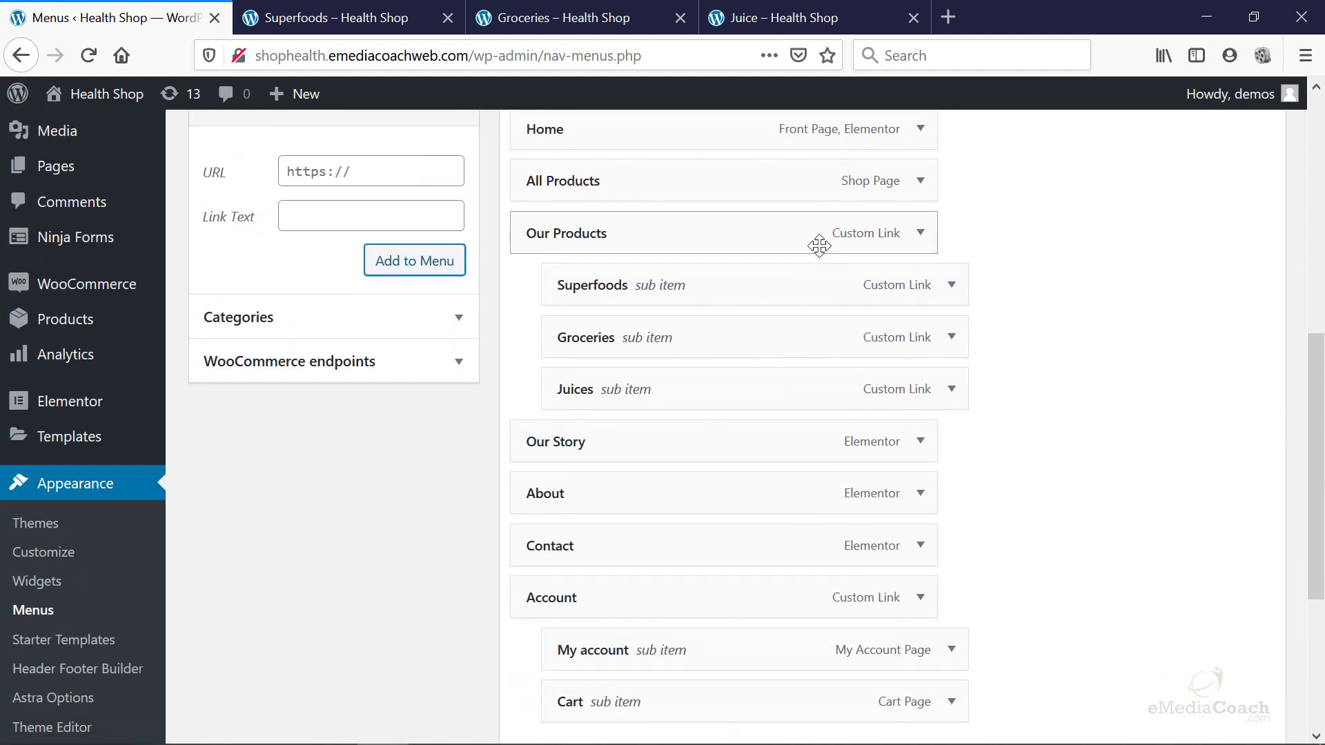
pyautogui.scroll(-3, 1251, 592)
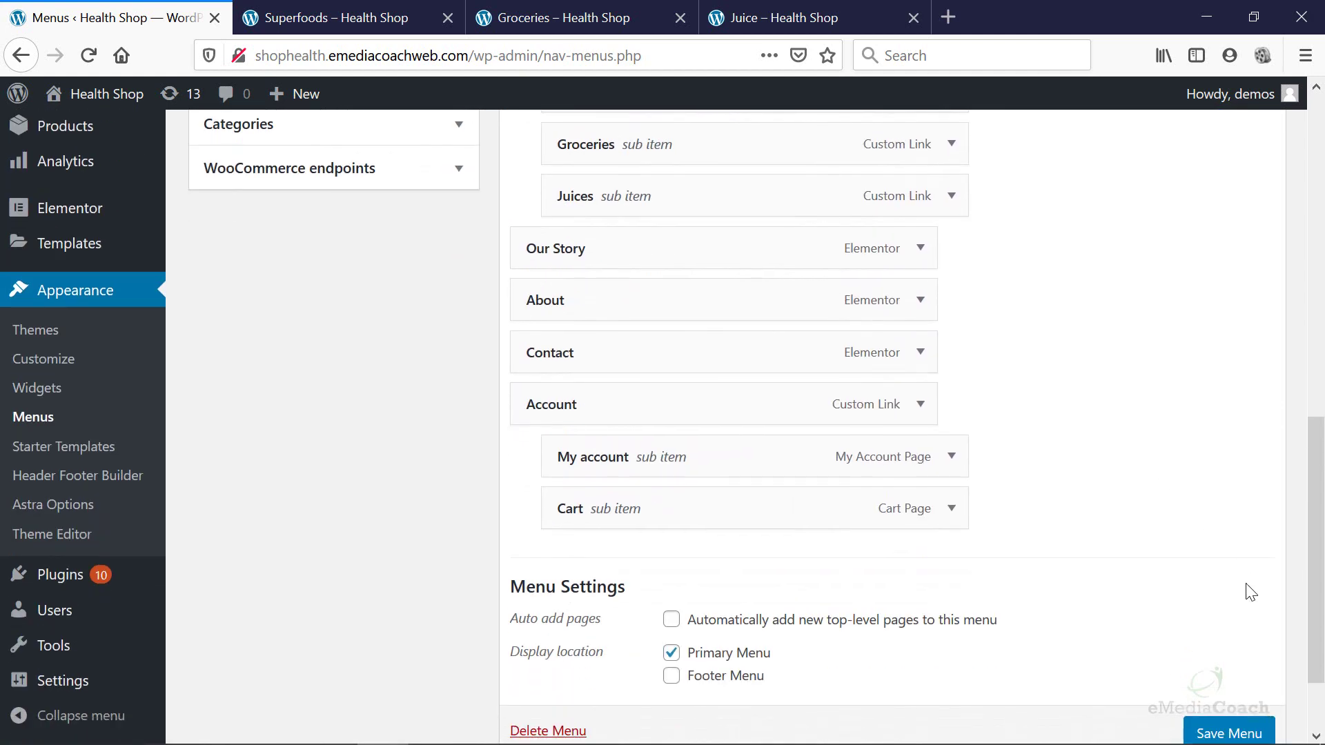
pyautogui.click(1210, 732)
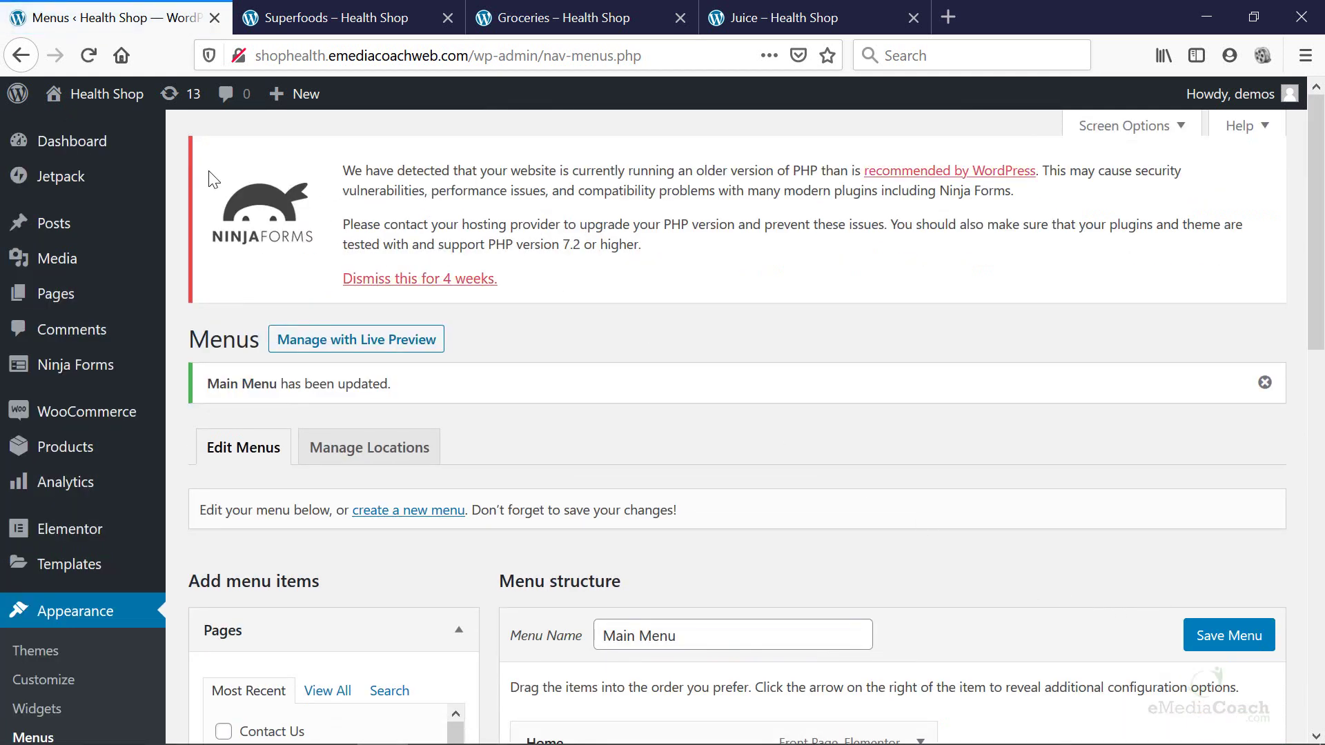
pyautogui.moveTo(96, 94)
pyautogui.rightClick(94, 132)
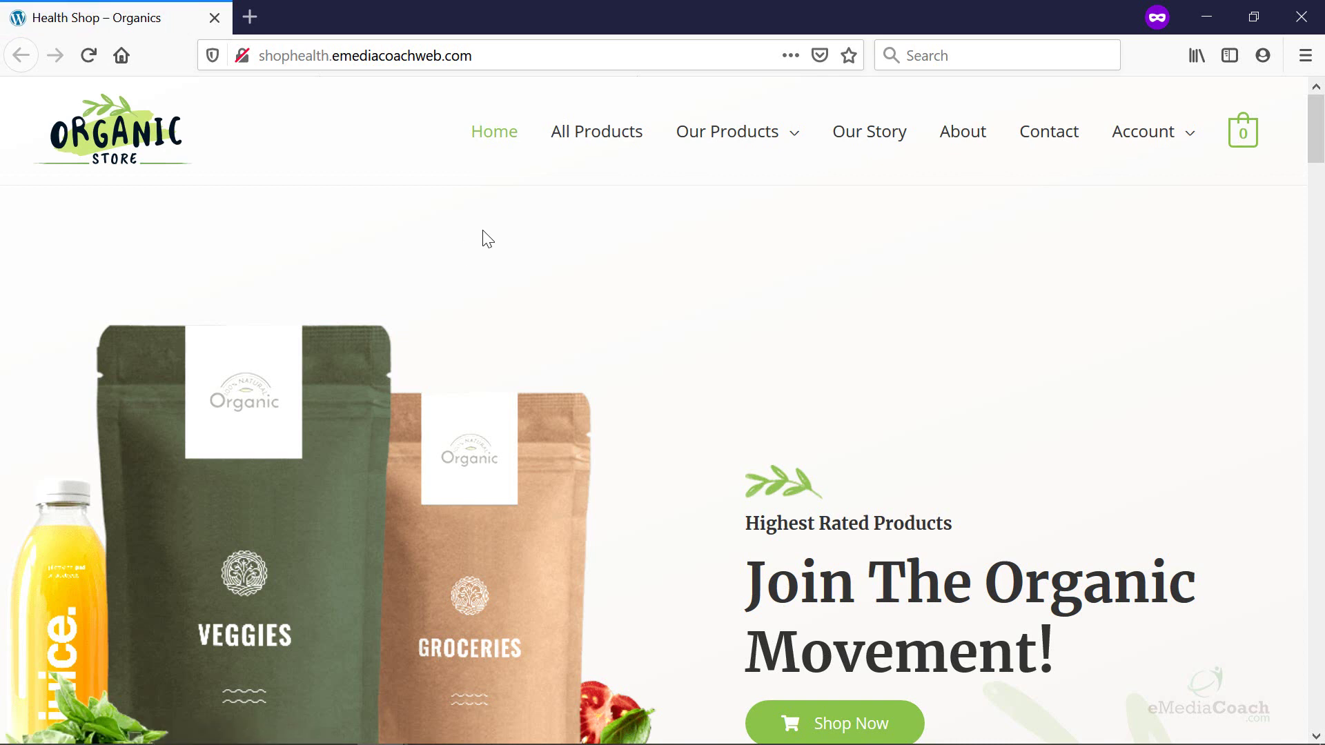
pyautogui.moveTo(733, 160)
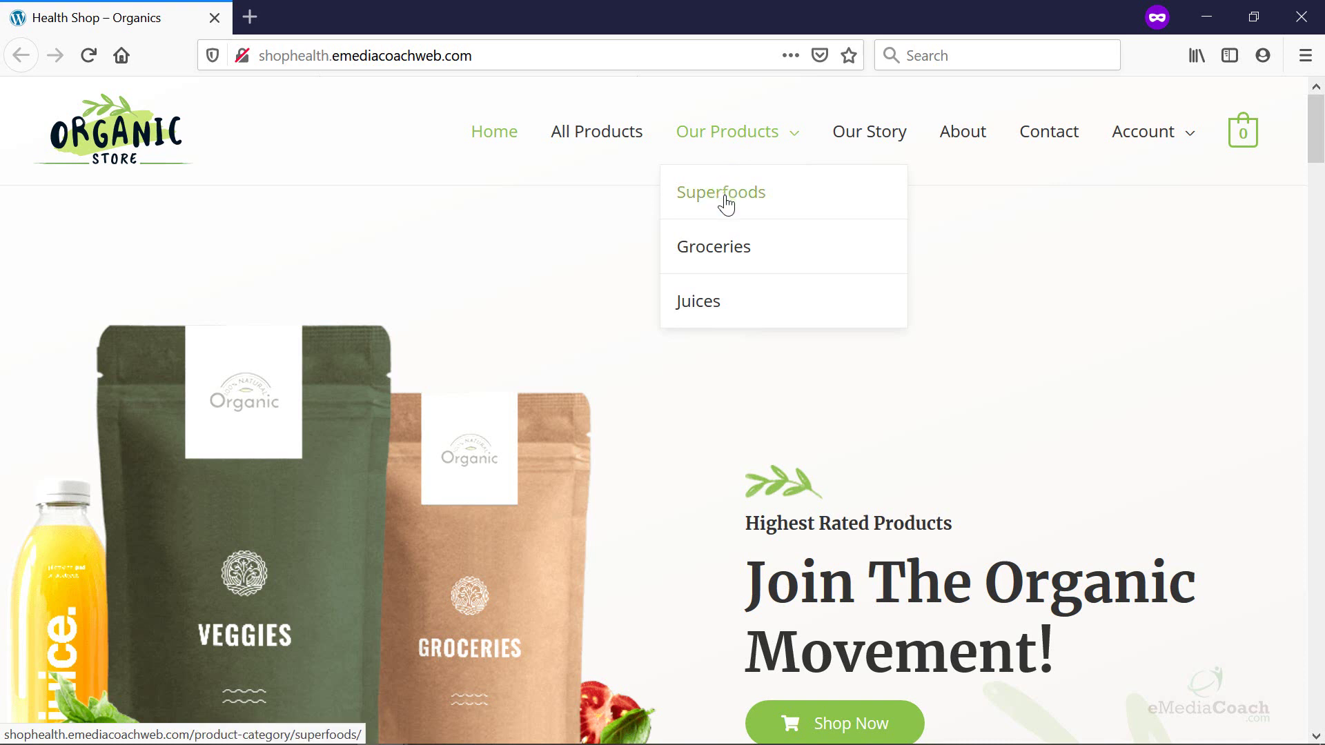
pyautogui.click(728, 141)
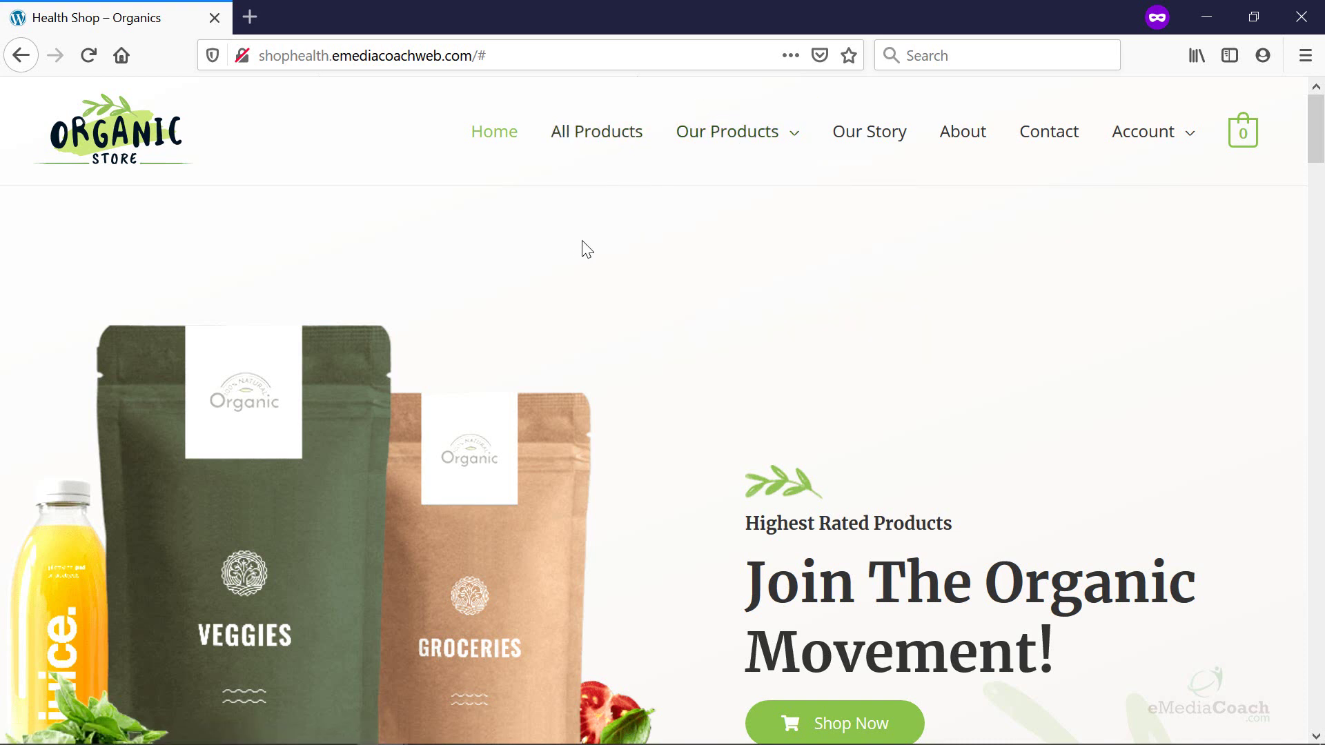
pyautogui.moveTo(748, 142)
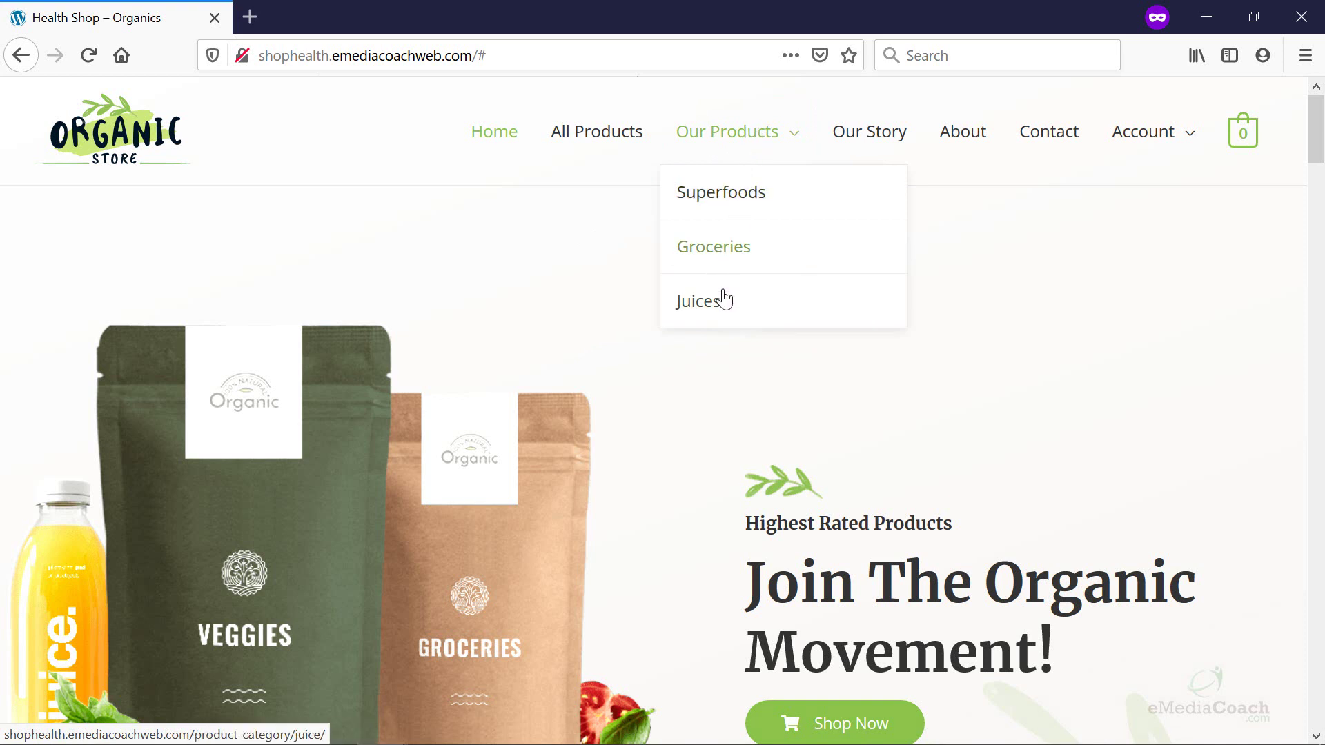
pyautogui.click(738, 207)
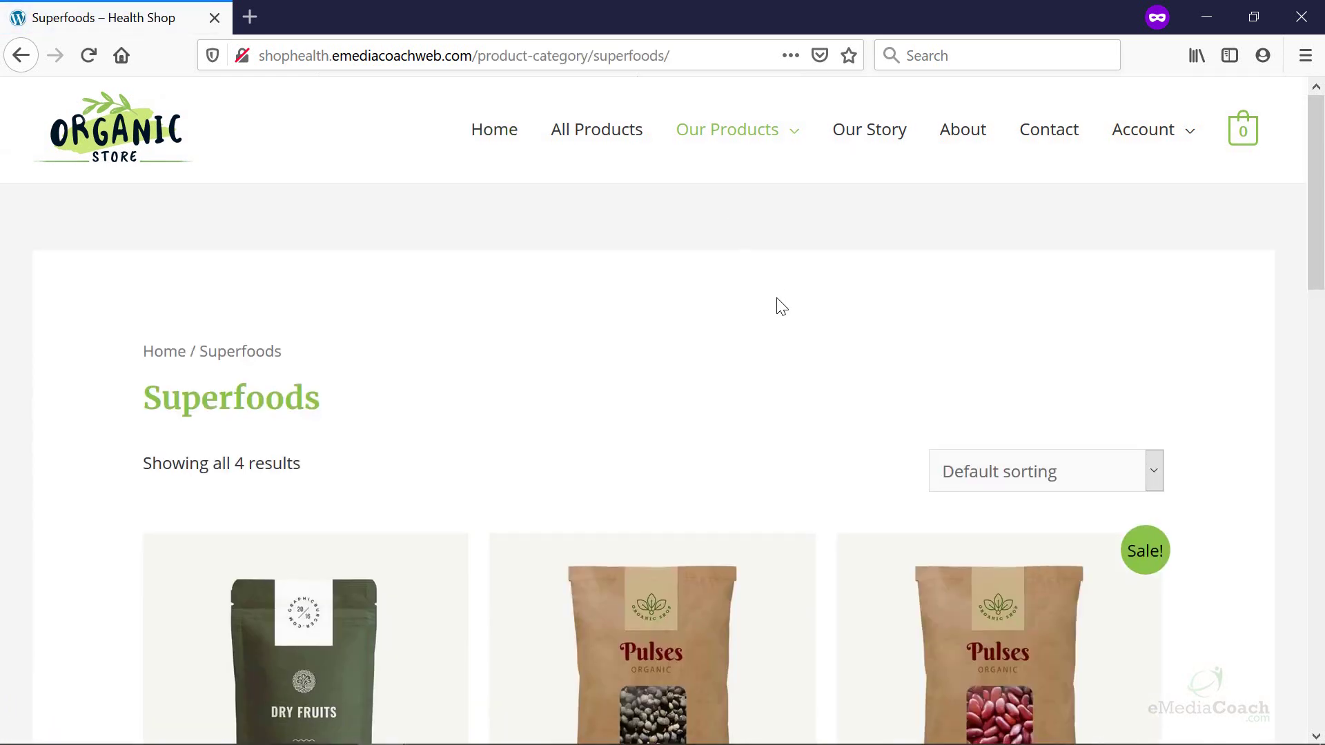
pyautogui.scroll(-3, 781, 306)
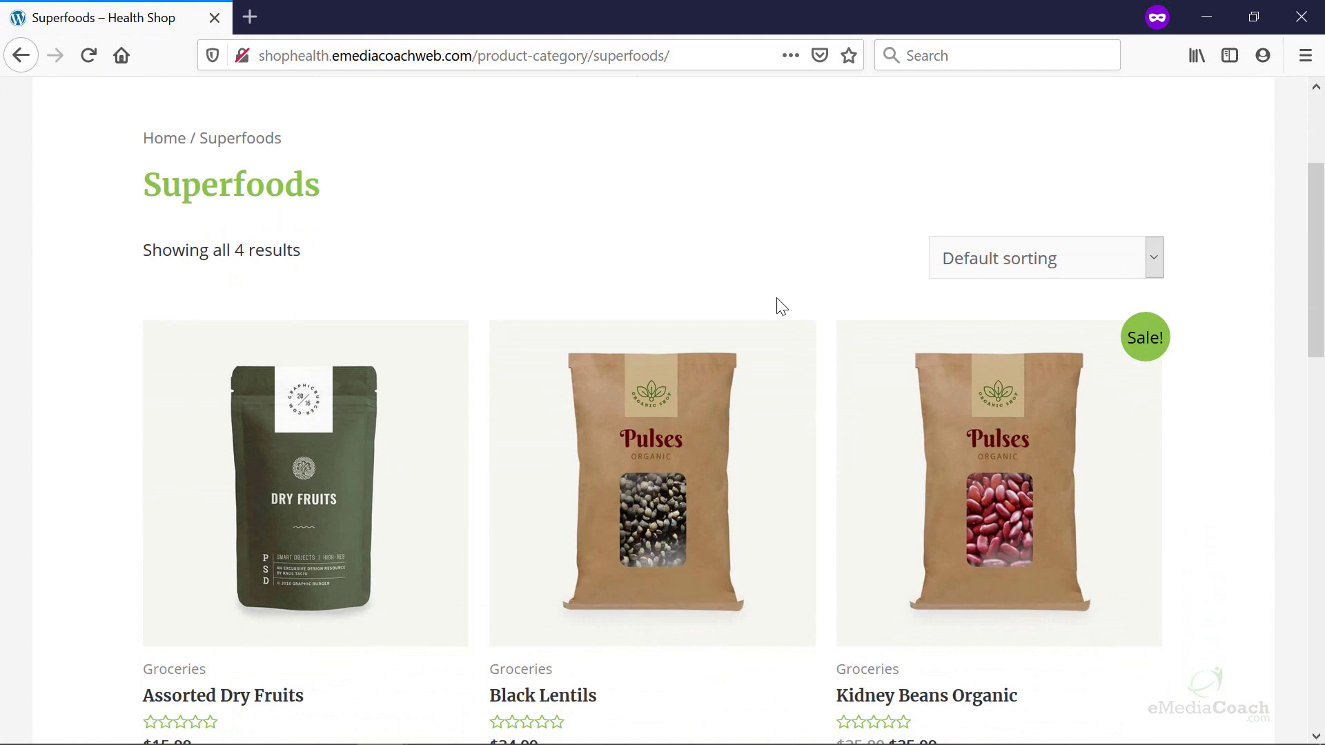
pyautogui.scroll(-3, 780, 307)
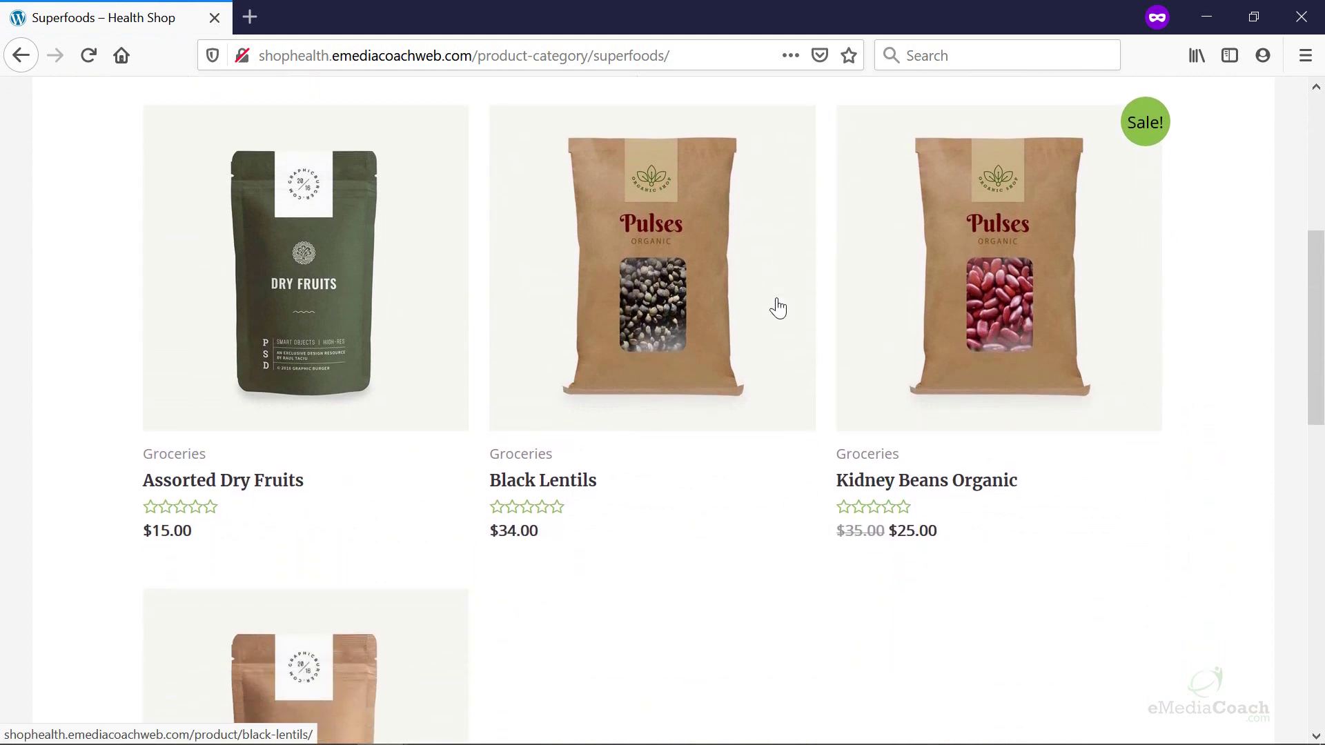
pyautogui.scroll(6, 763, 329)
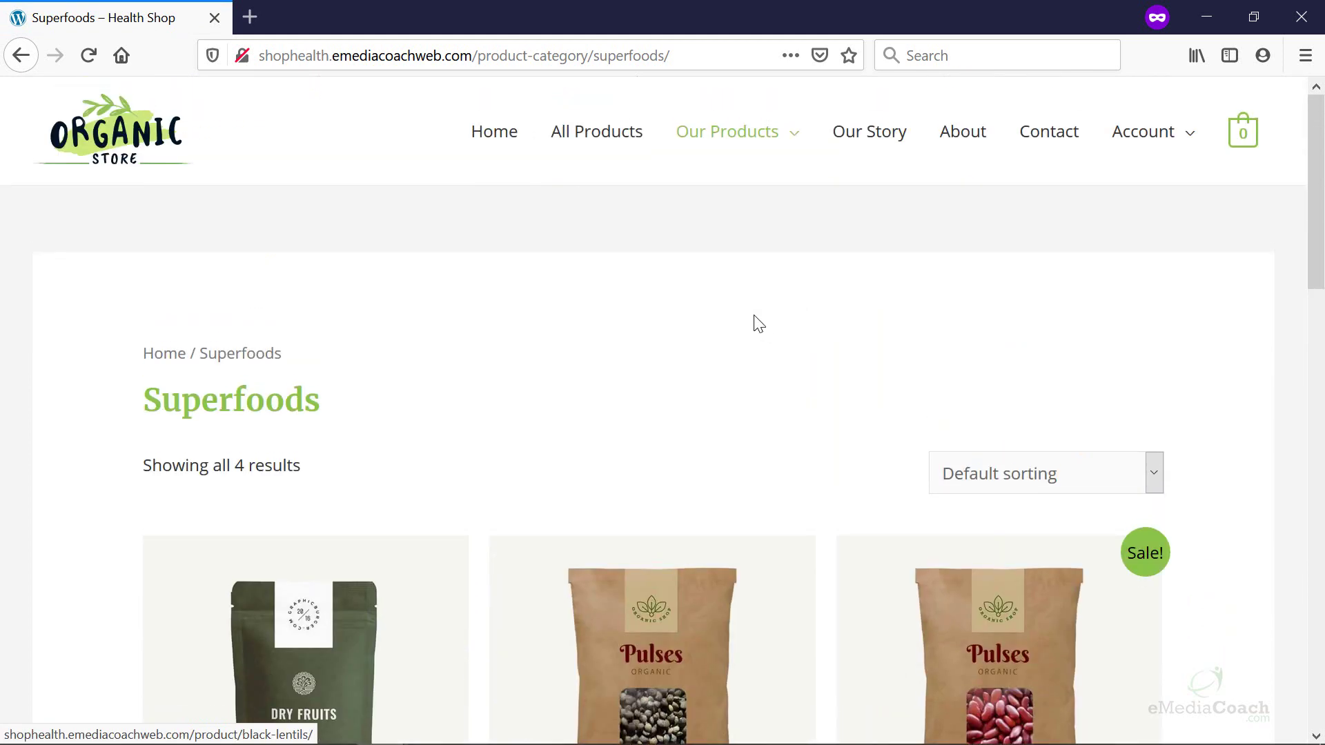
pyautogui.click(1206, 18)
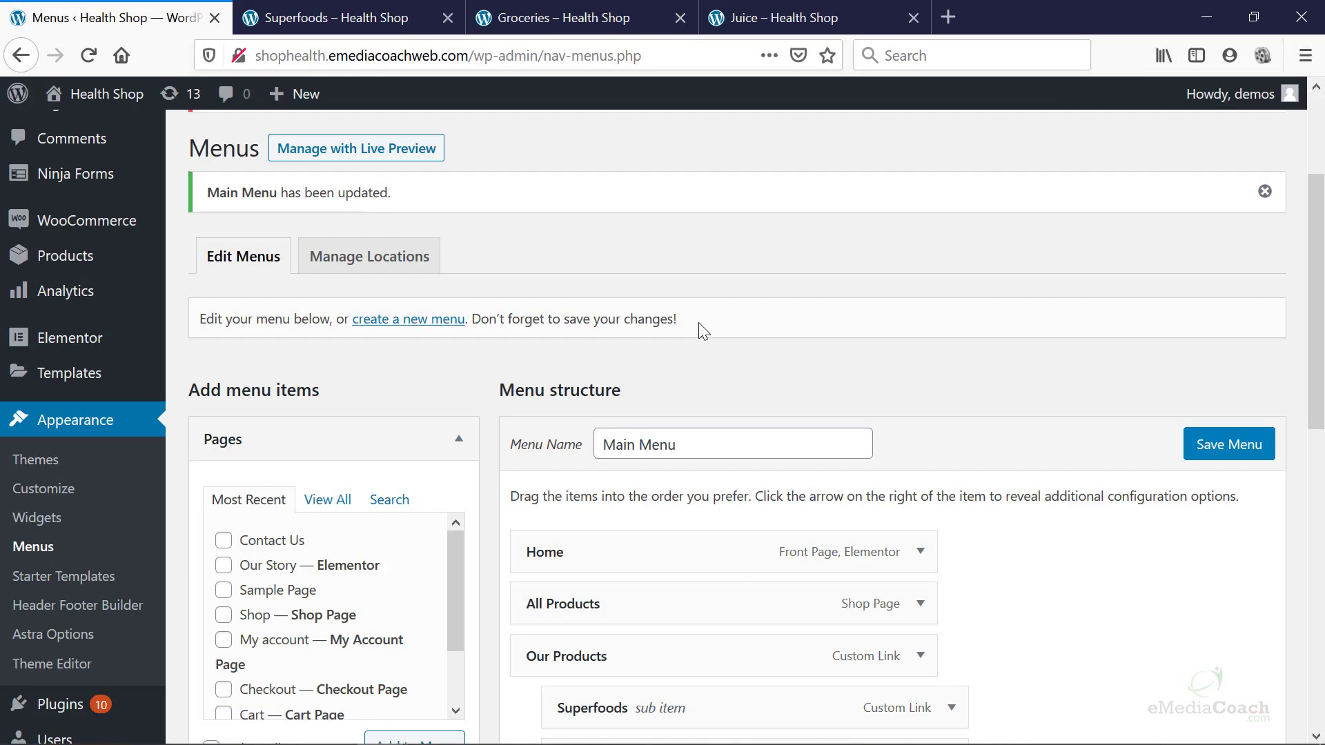
# Move Superfoods, Groceries and Juices to be sub items under All Products.
pyautogui.scroll(-5, 698, 321)
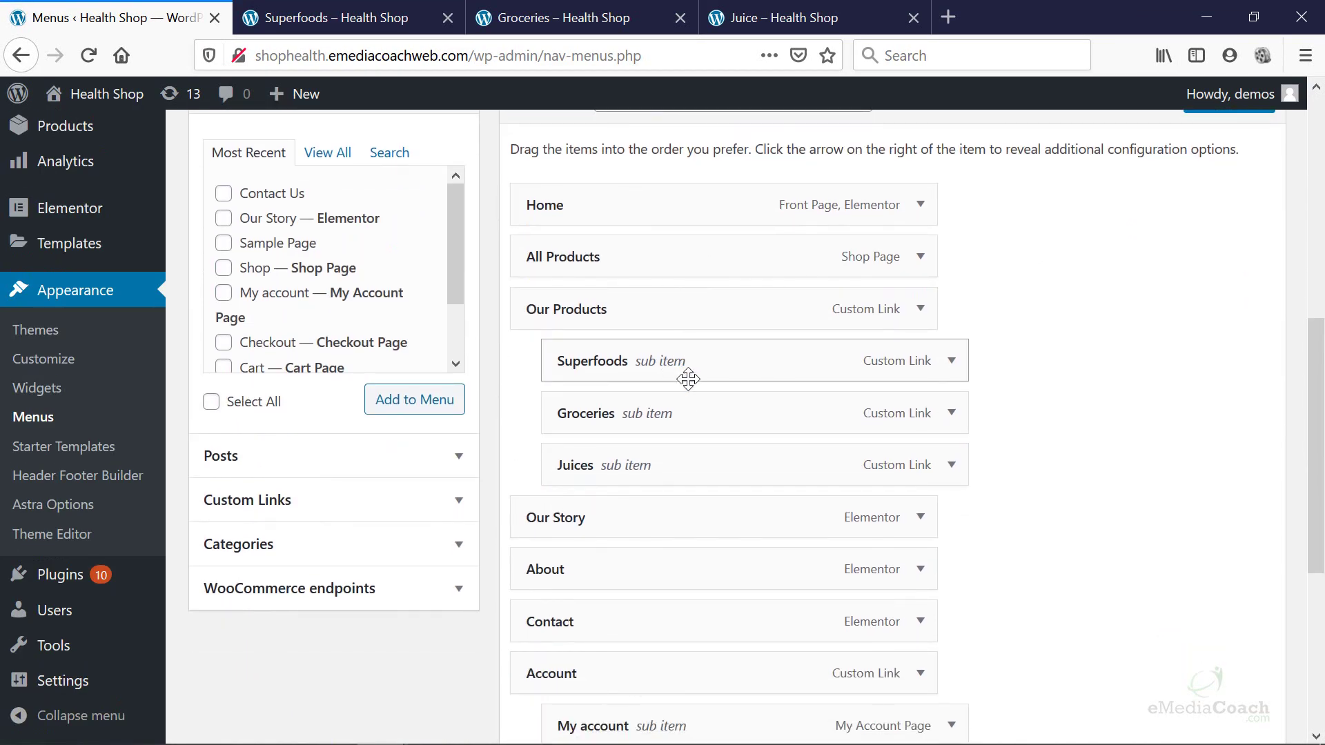
pyautogui.scroll(-3, 688, 379)
pyautogui.scroll(3, 668, 384)
pyautogui.moveTo(600, 358); pyautogui.dragTo(608, 302)
pyautogui.moveTo(633, 418); pyautogui.dragTo(642, 373)
pyautogui.moveTo(642, 459); pyautogui.dragTo(643, 414)
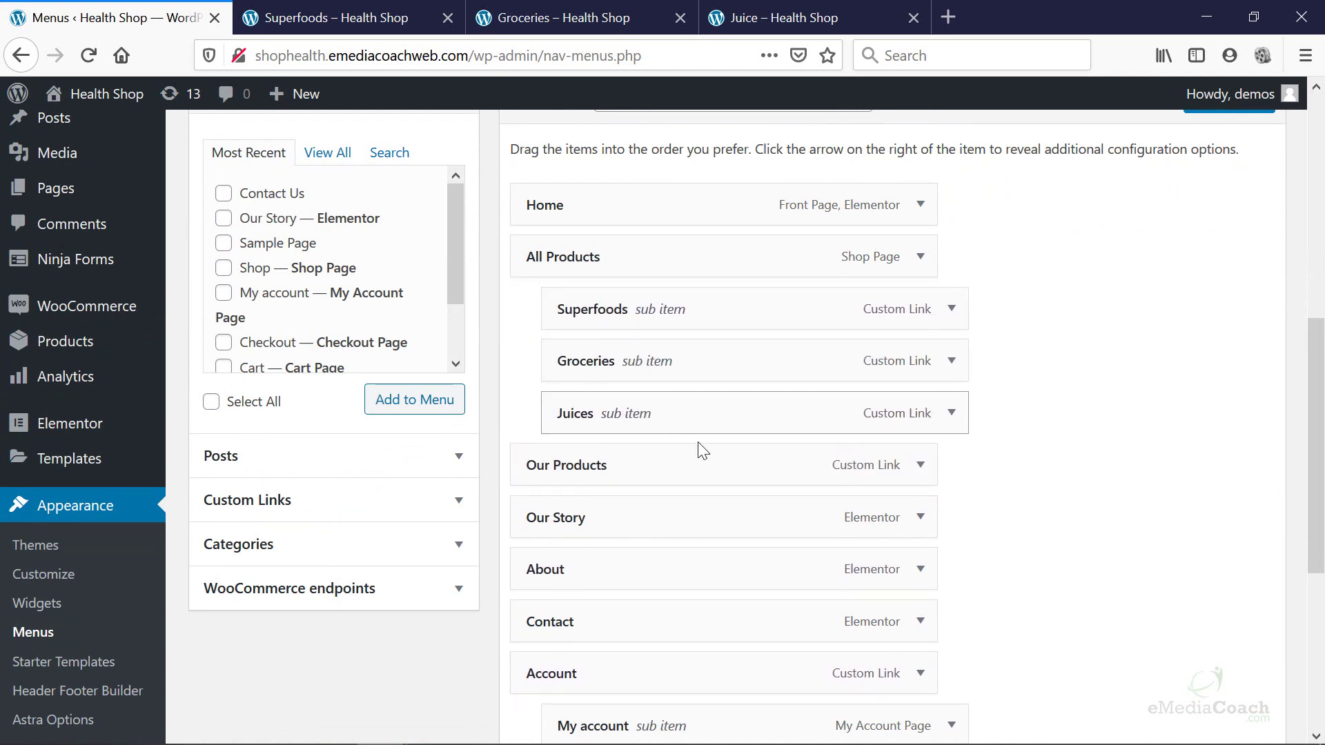
# Remove the Our Products item and save the Main Menu.
pyautogui.click(920, 464)
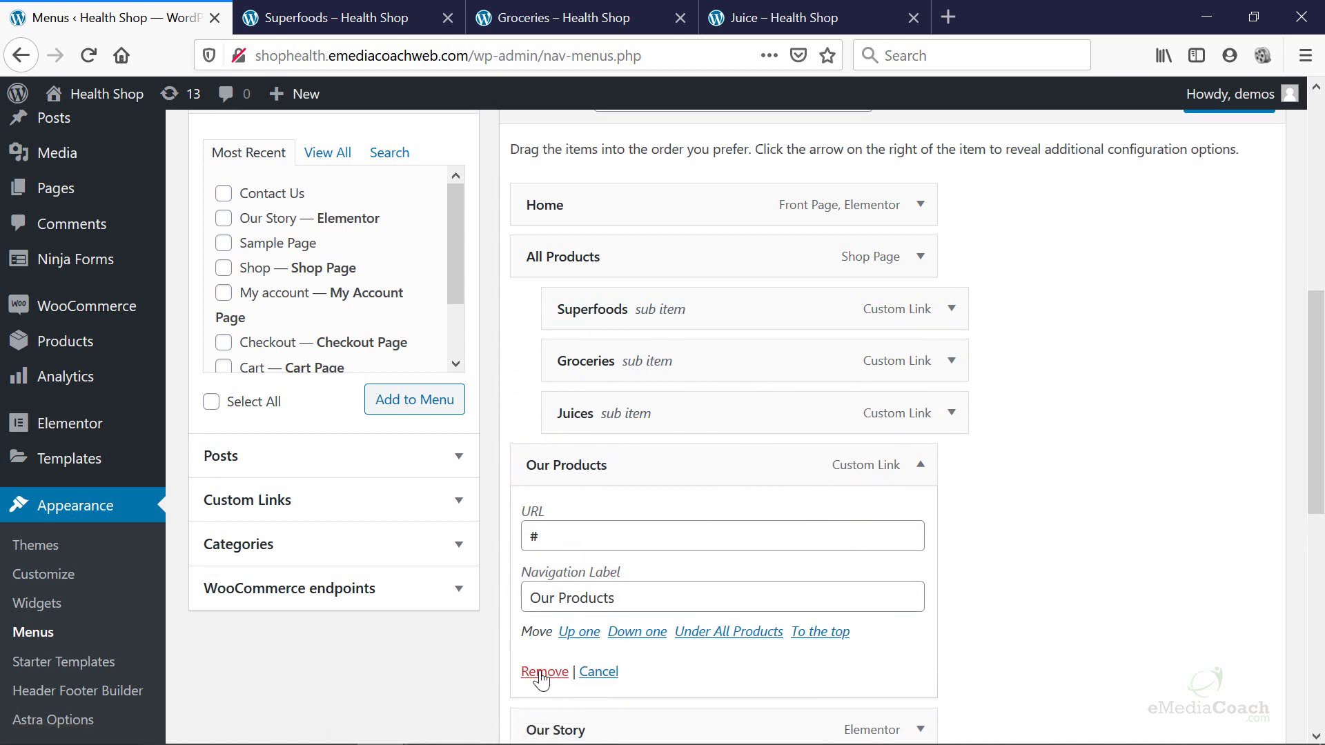
pyautogui.click(542, 673)
pyautogui.click(919, 261)
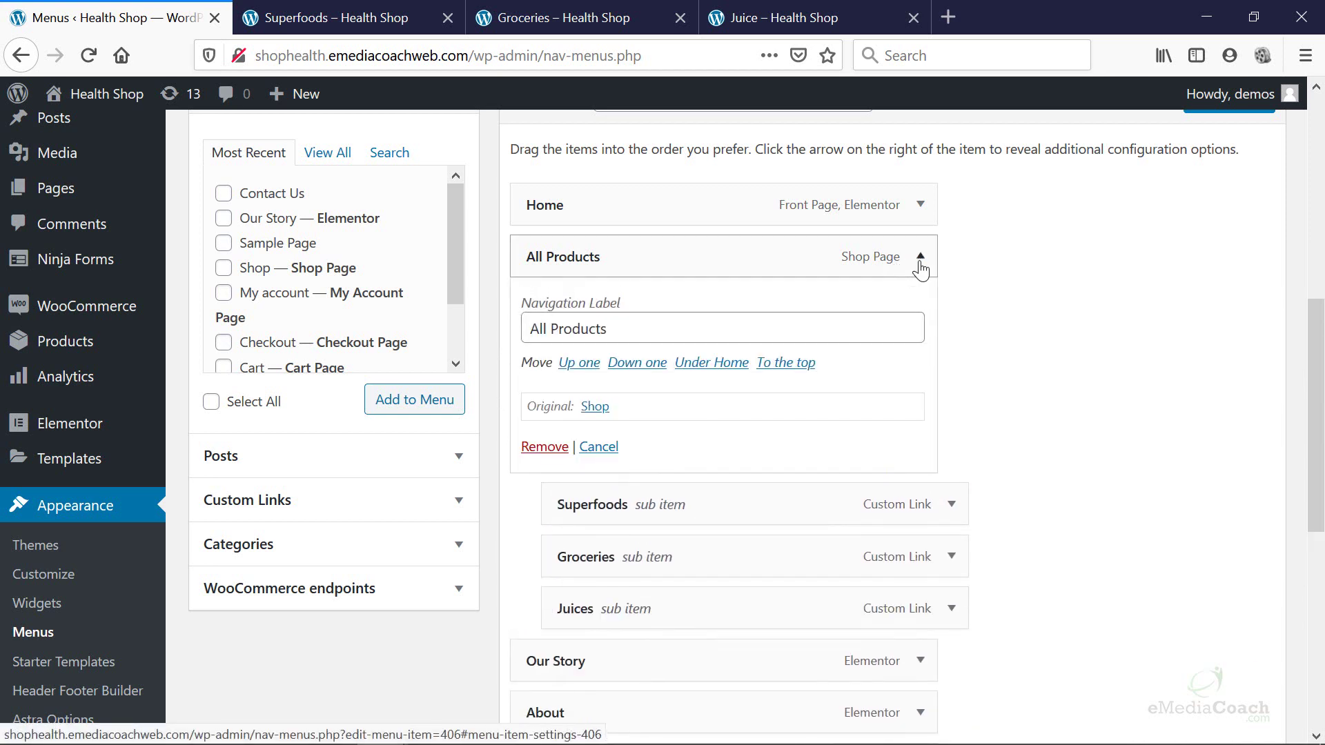
pyautogui.click(920, 260)
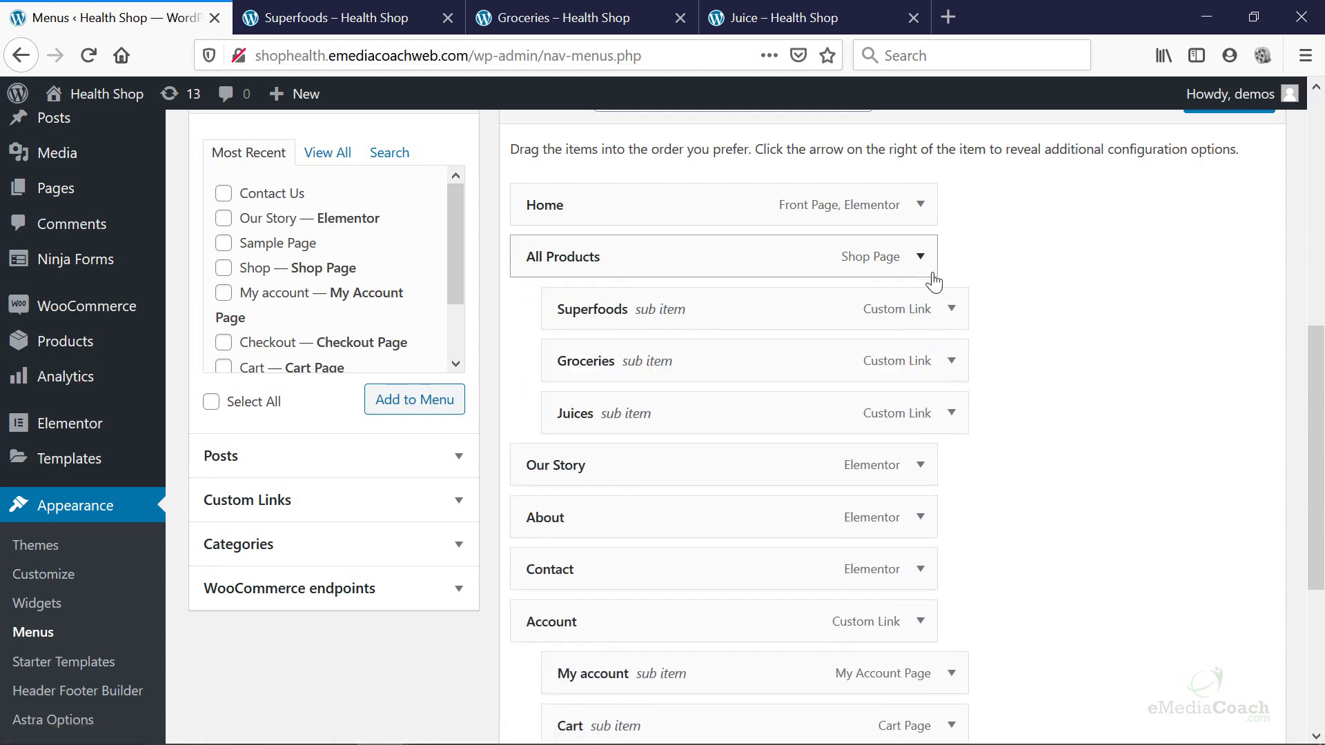
pyautogui.scroll(-4, 1007, 359)
pyautogui.click(1212, 633)
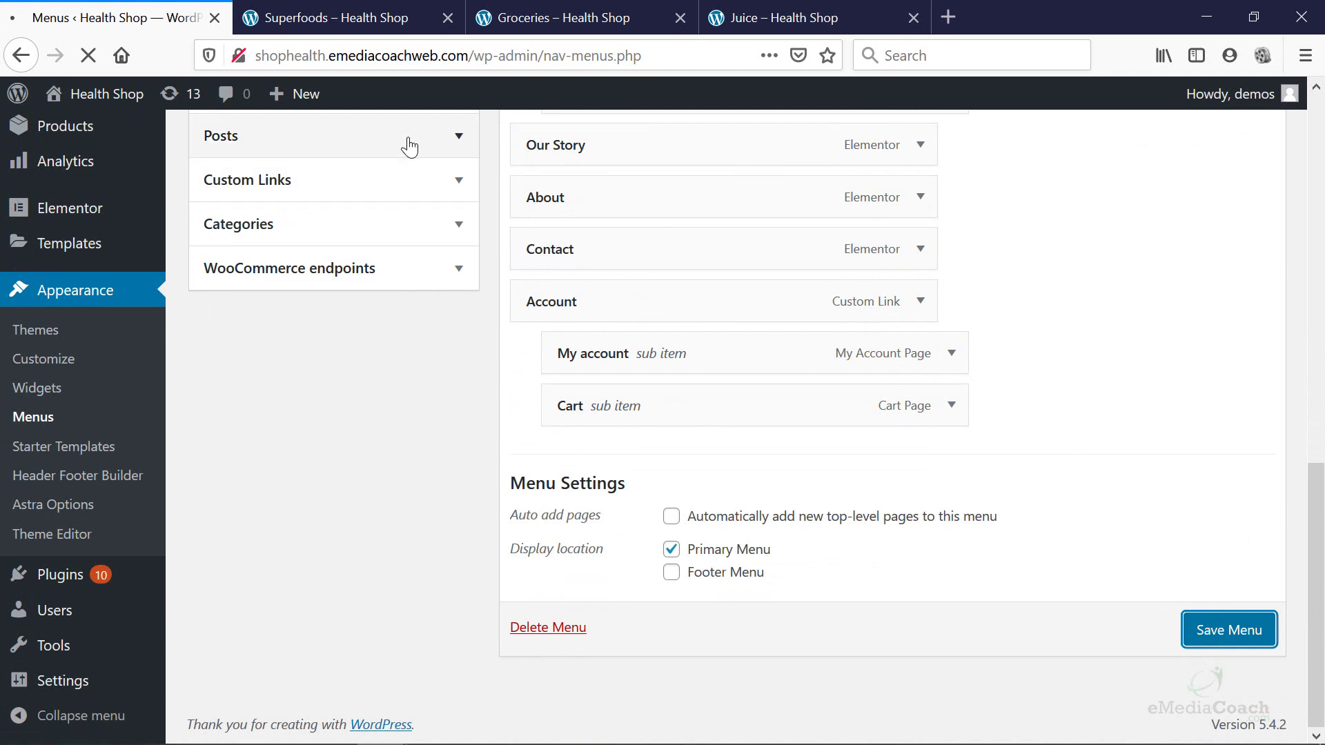
pyautogui.moveTo(31, 112)
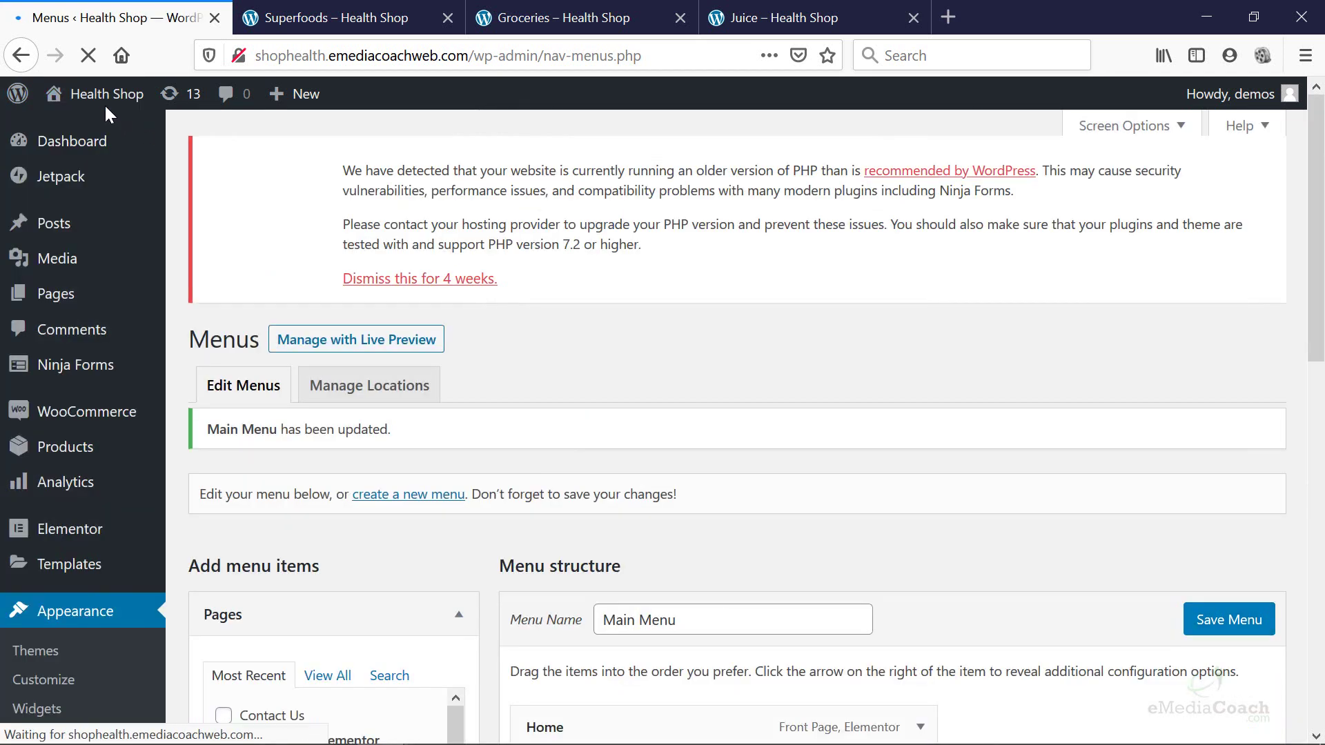
pyautogui.moveTo(103, 102)
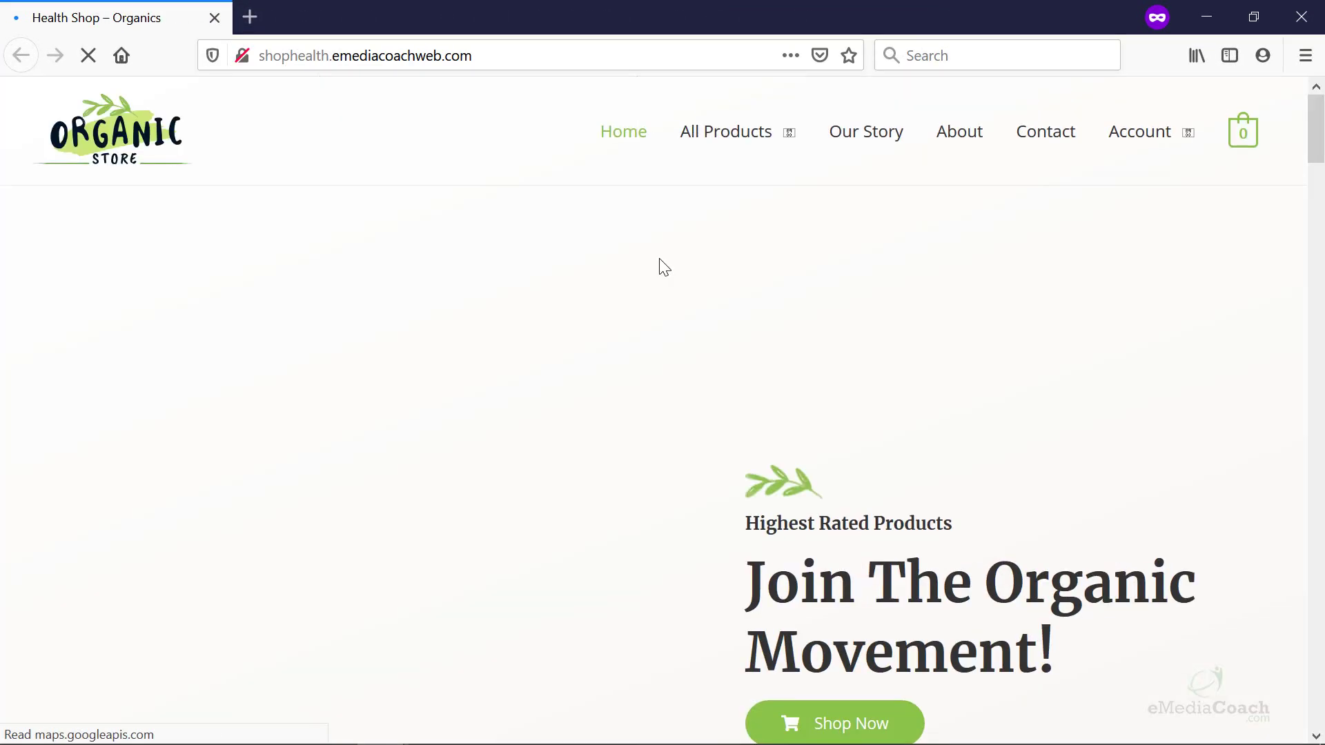
pyautogui.moveTo(693, 136)
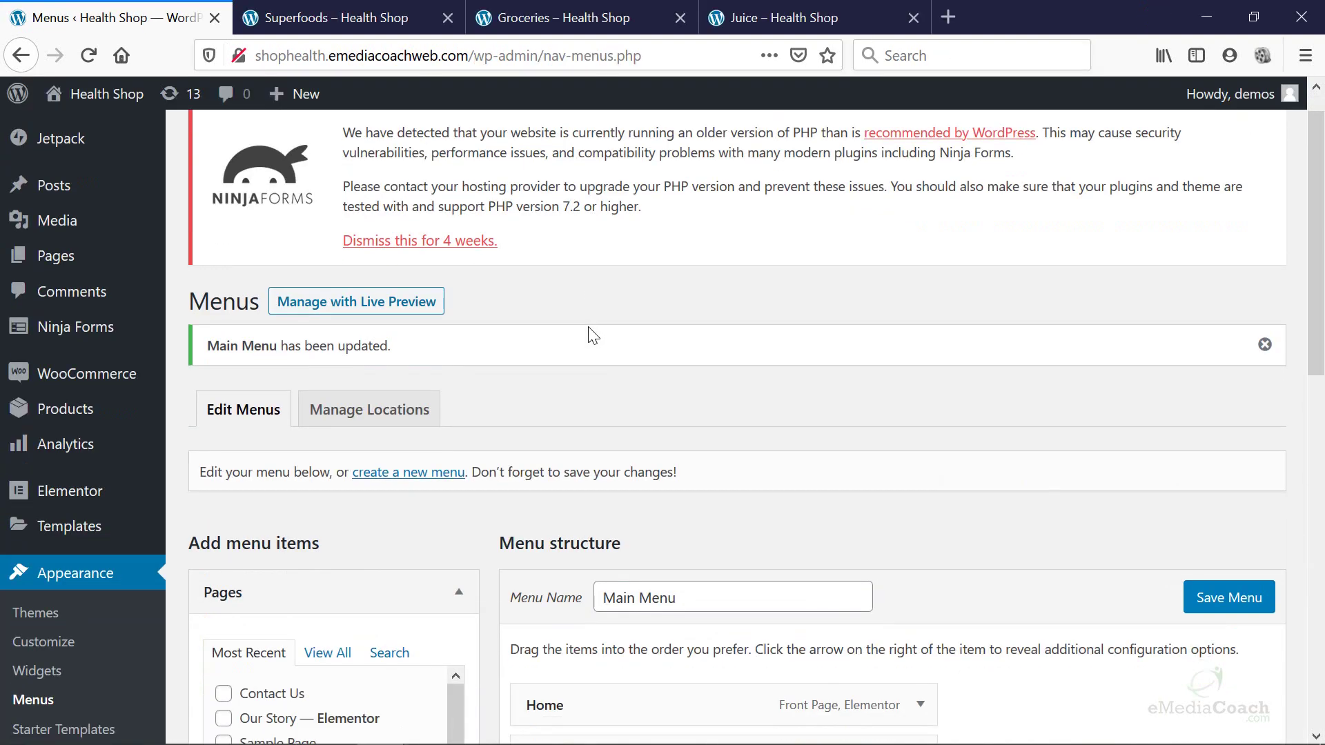
pyautogui.scroll(-5, 594, 336)
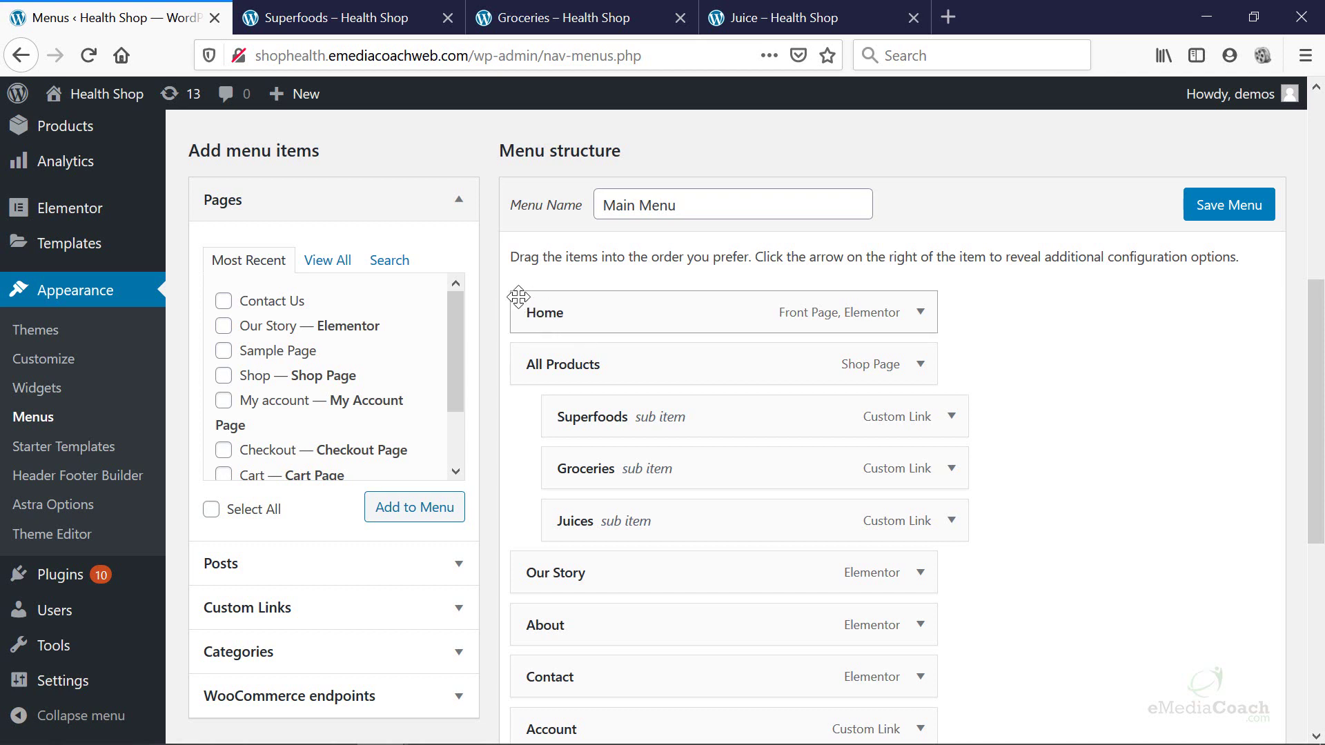
# Set a new custom link's URL to the site's /blog address, edited from the admin URL.
pyautogui.click(486, 63)
pyautogui.rightClick(487, 63)
pyautogui.click(532, 122)
pyautogui.scroll(-2, 383, 379)
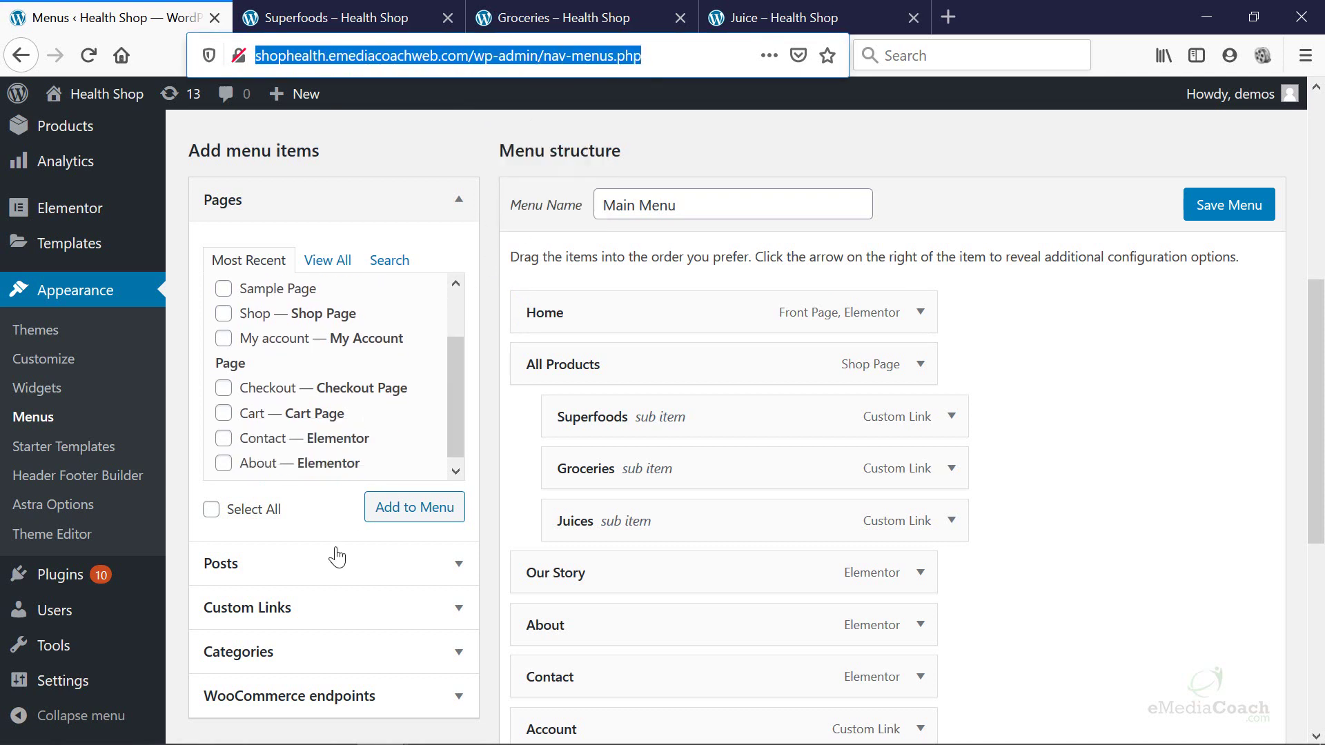
pyautogui.click(317, 604)
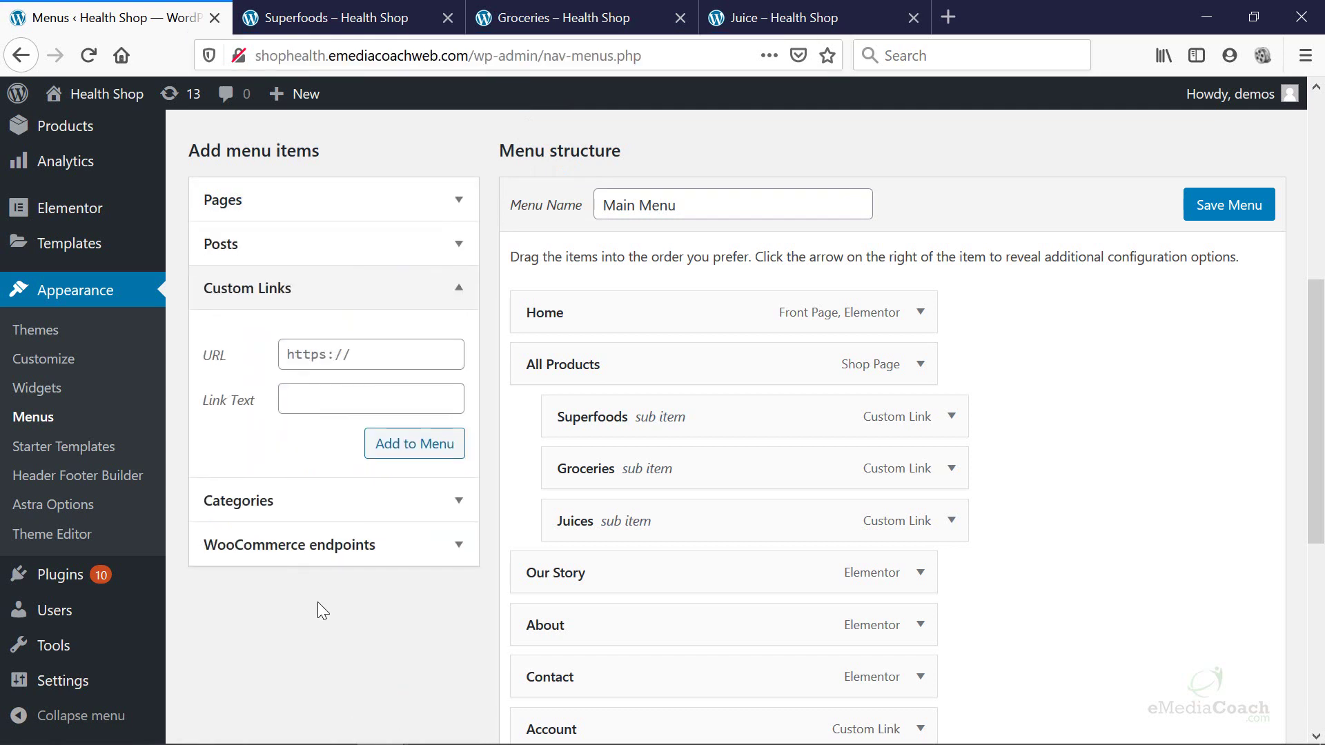
pyautogui.rightClick(354, 368)
pyautogui.click(403, 445)
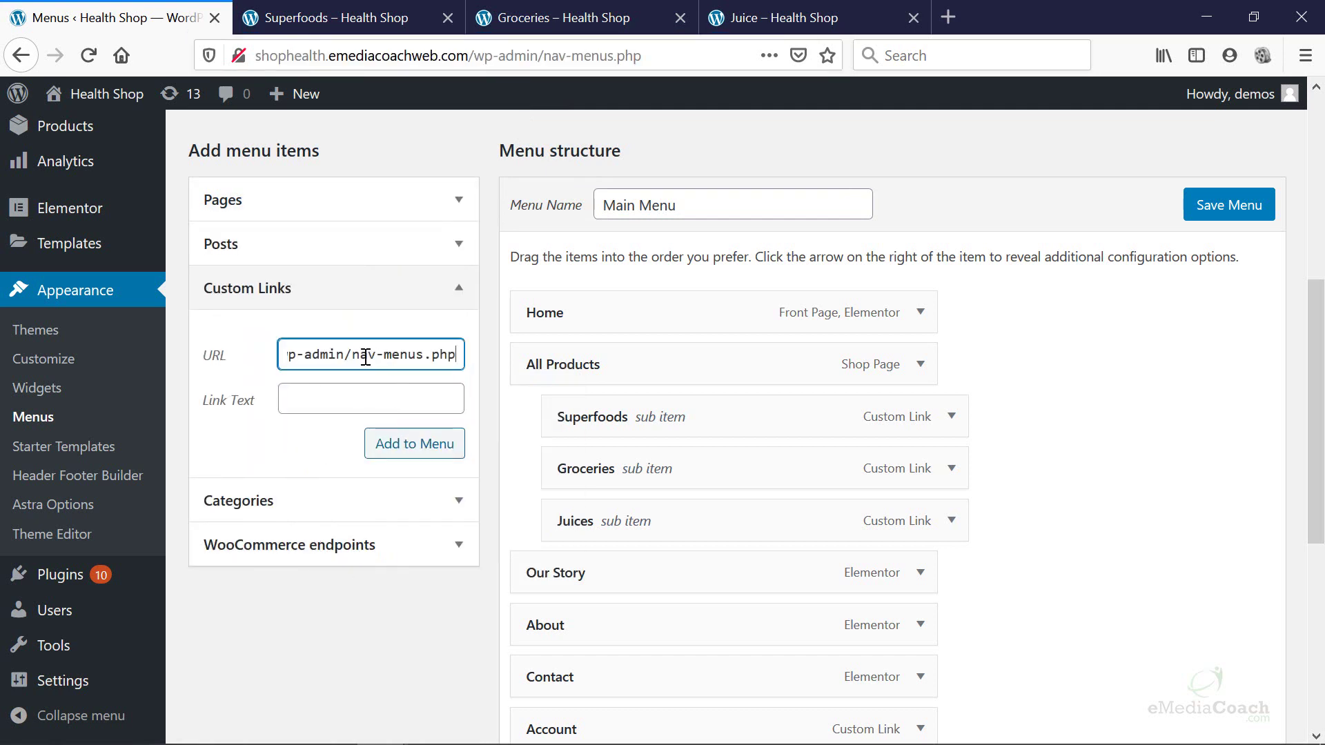
pyautogui.moveTo(366, 356); pyautogui.dragTo(478, 361)
pyautogui.press('BackSpace')
pyautogui.press('BackSpace')
pyautogui.press('BackSpace')
pyautogui.press('BackSpace')
pyautogui.press('BackSpace')
pyautogui.press('BackSpace')
pyautogui.press('BackSpace')
pyautogui.press('BackSpace')
pyautogui.press('BackSpace')
pyautogui.press('BackSpace')
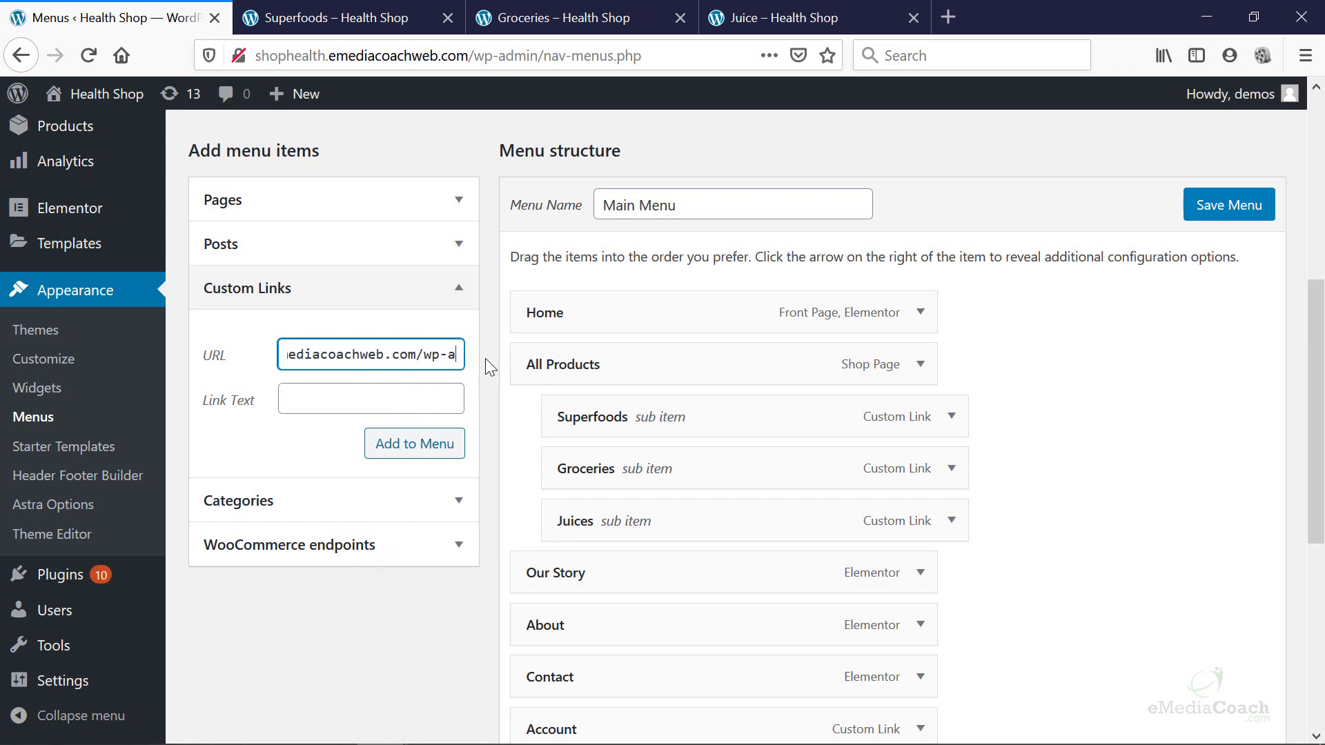
pyautogui.write('blog')
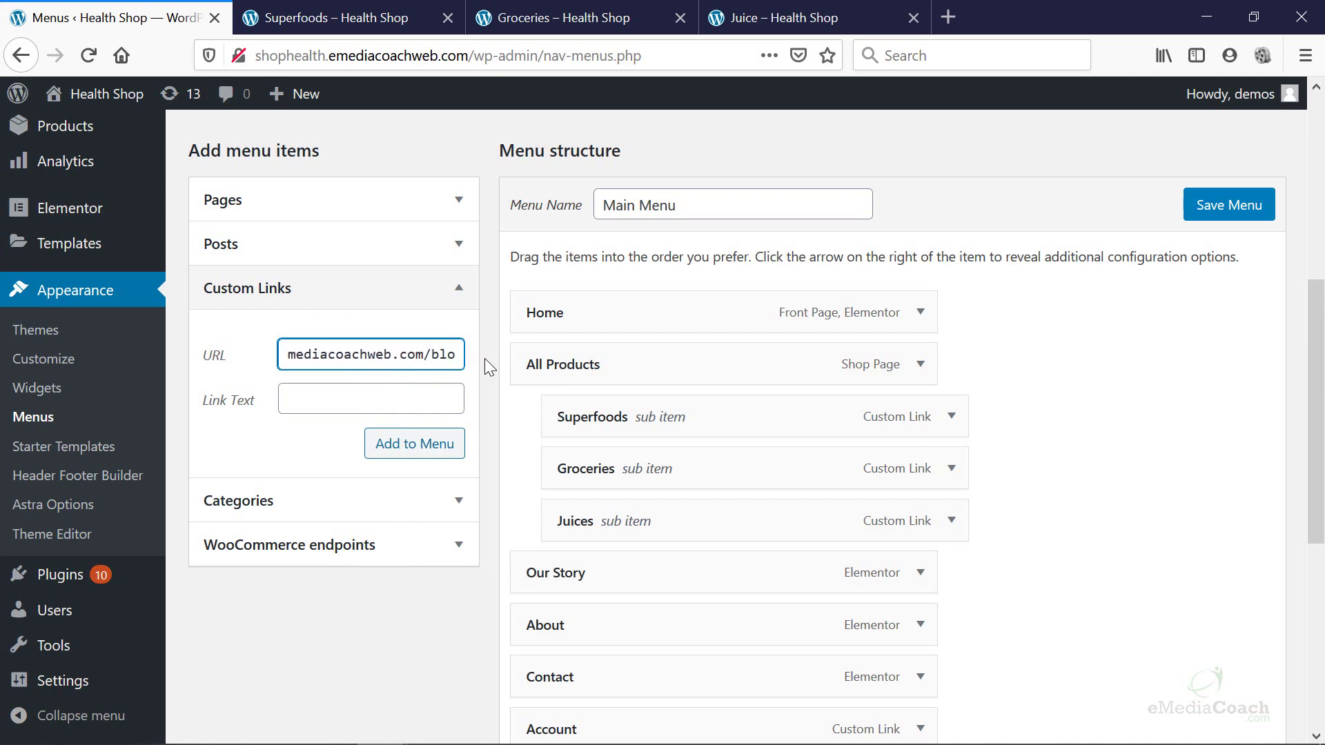
# Label the link 'Our Blog', place it after Our Story, and save the menu.
pyautogui.click(423, 394)
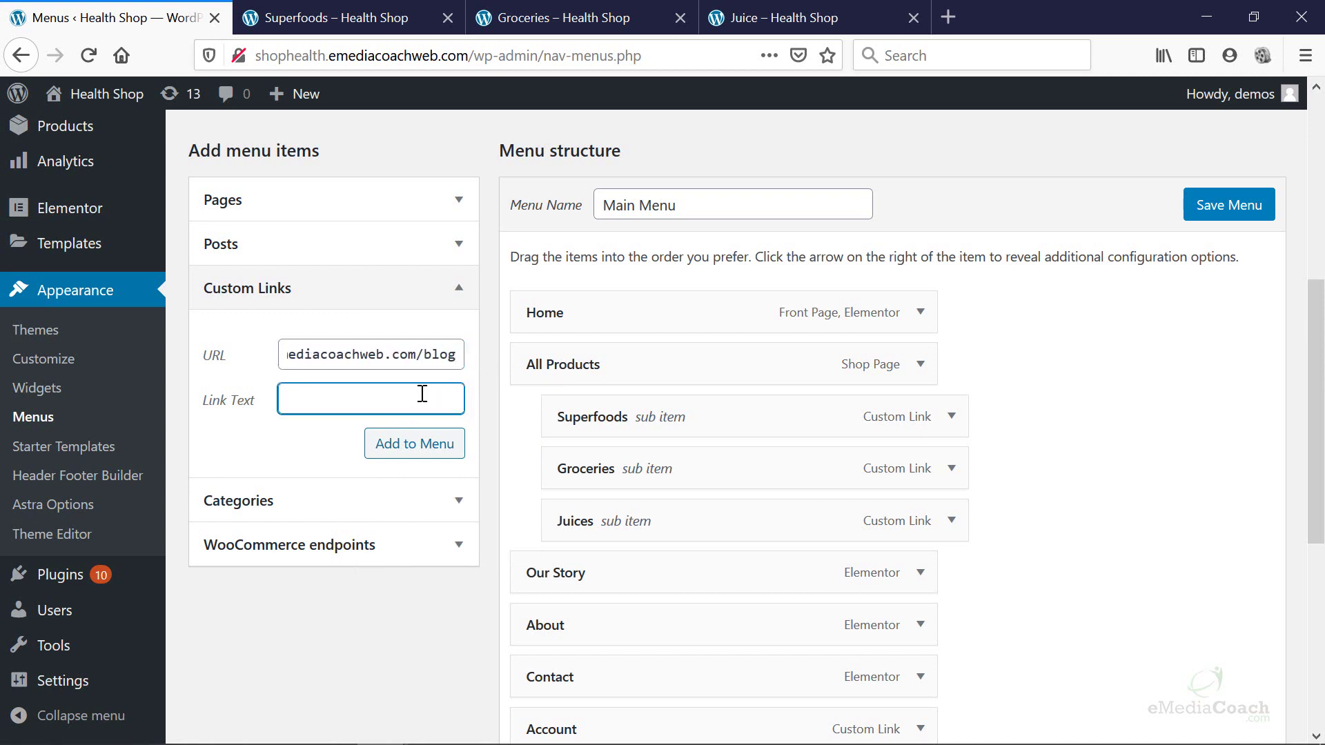
pyautogui.write('Blog')
pyautogui.press('Home')
pyautogui.write('Our')
pyautogui.click(406, 455)
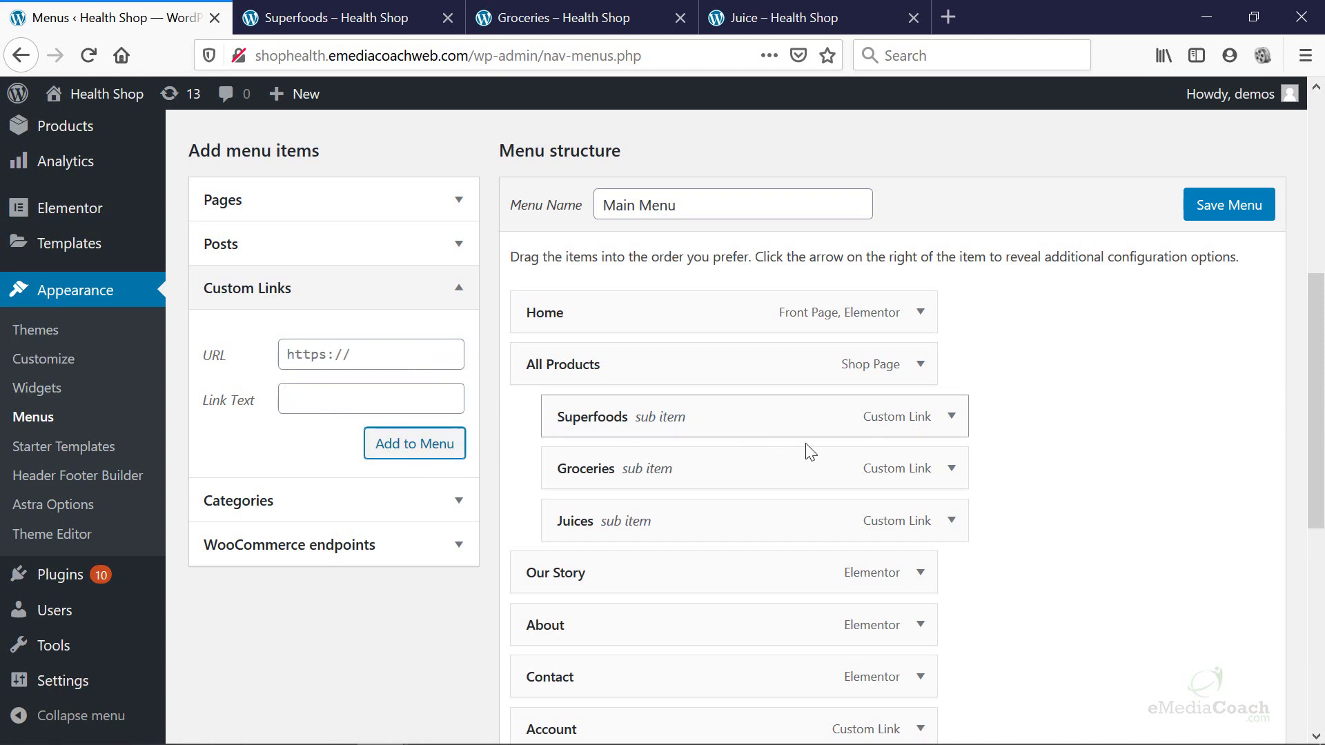
pyautogui.scroll(-3, 745, 524)
pyautogui.moveTo(642, 677); pyautogui.dragTo(653, 420)
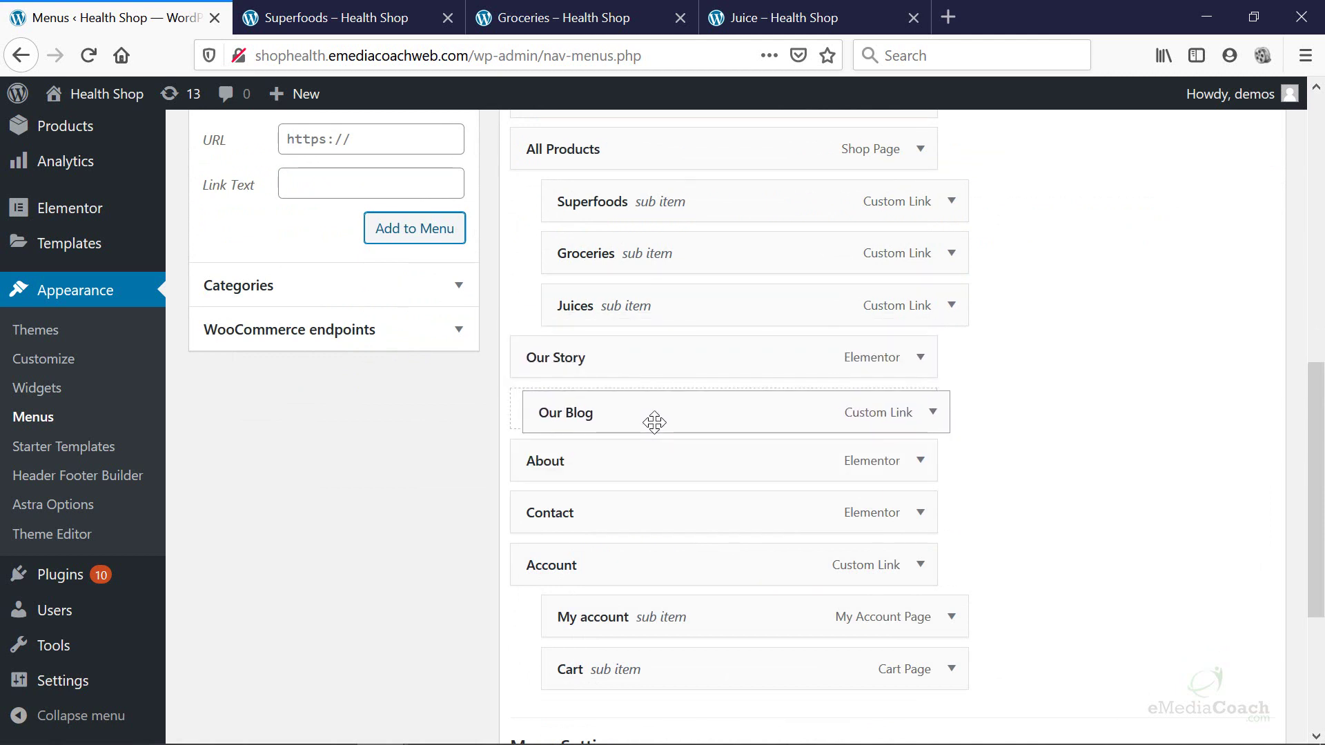
pyautogui.scroll(-3, 958, 436)
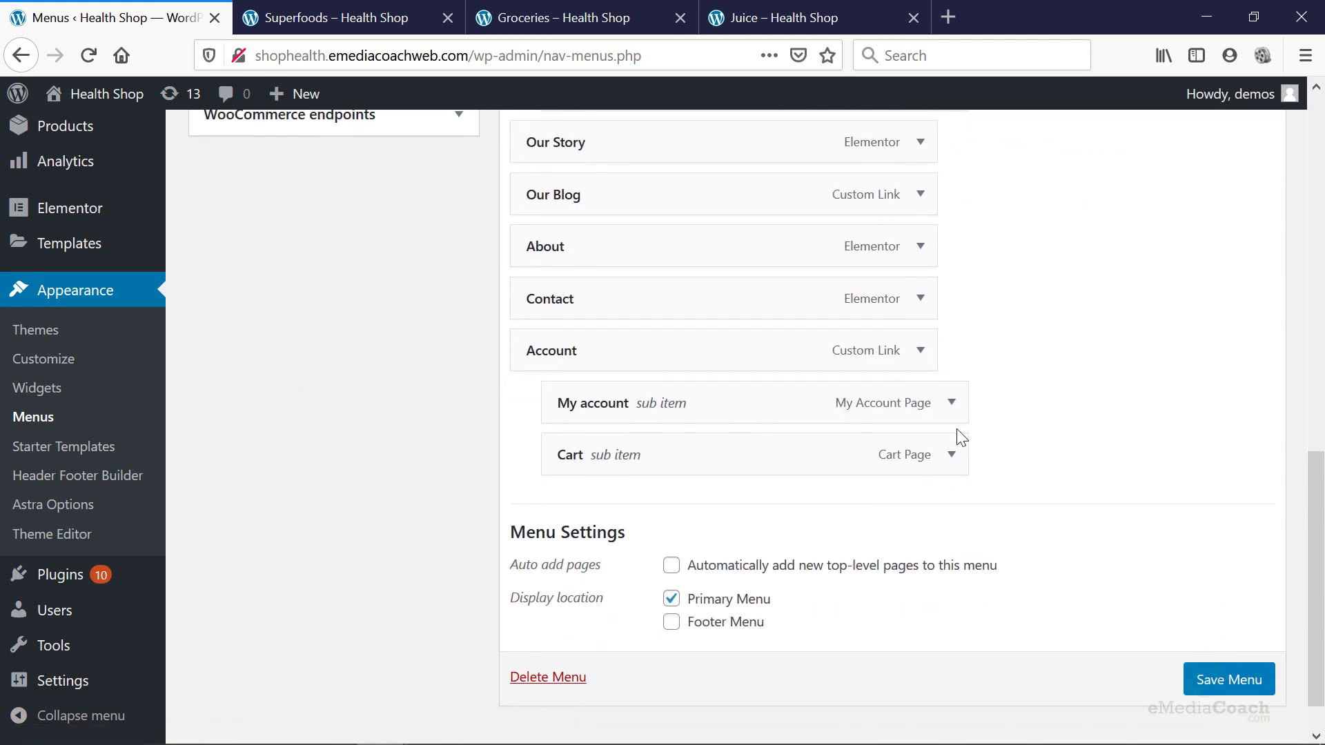
pyautogui.click(1213, 669)
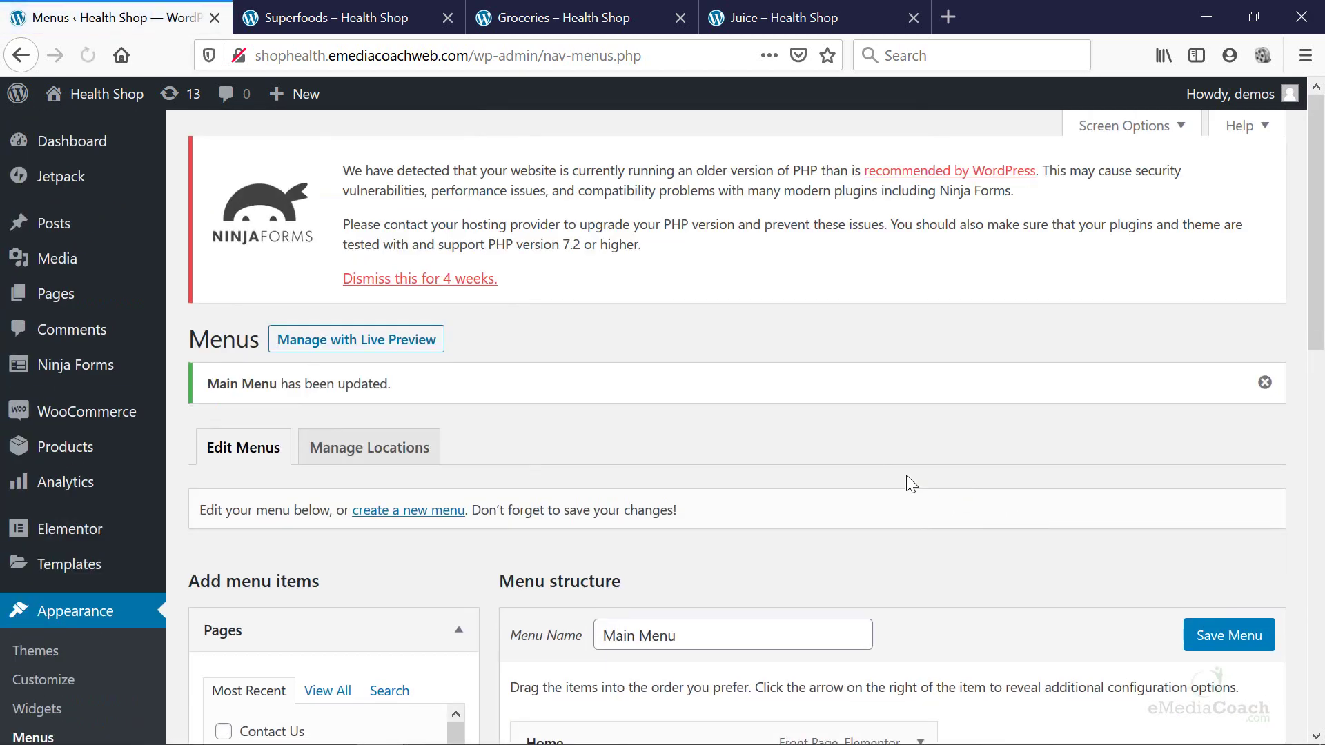
# Nest Our Blog and About as sub items under Our Story.
pyautogui.scroll(-8, 911, 483)
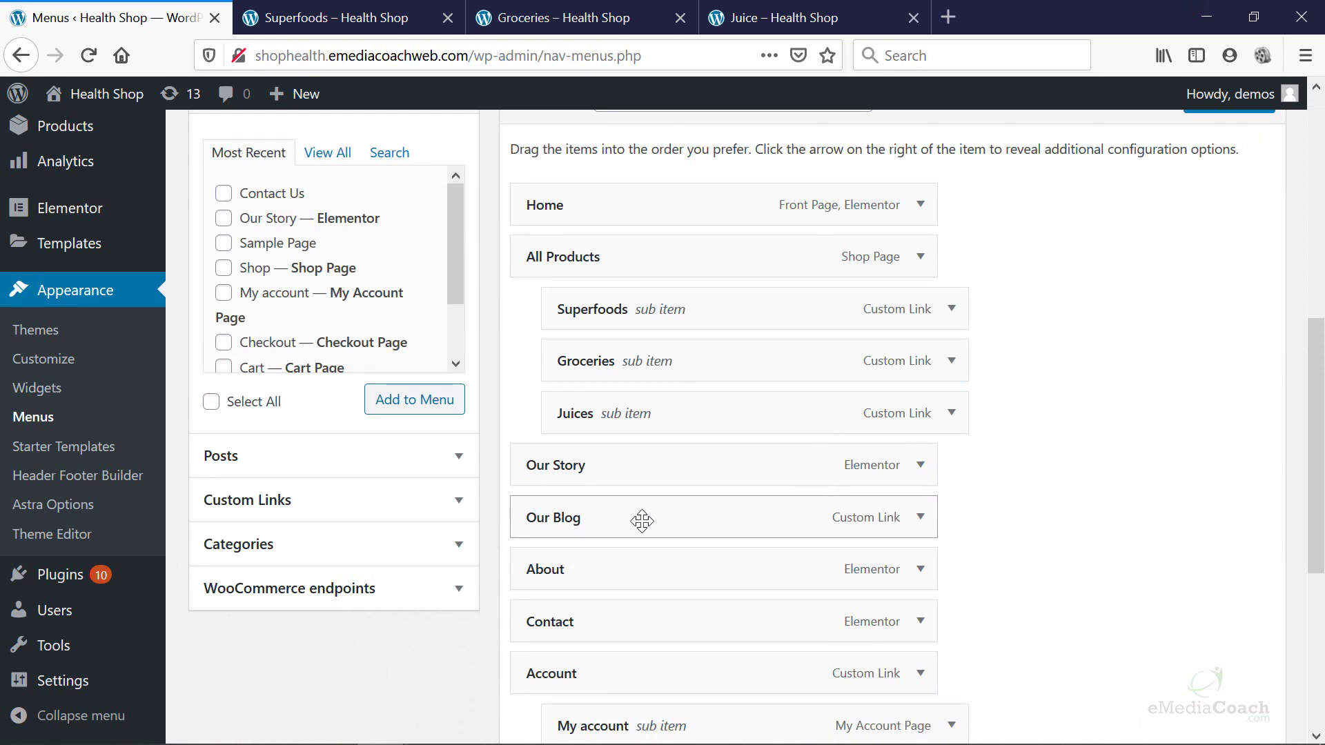
pyautogui.moveTo(642, 520)
pyautogui.mouseDown()
pyautogui.moveTo(604, 509)
pyautogui.moveTo(591, 520)
pyautogui.moveTo(630, 521)
pyautogui.moveTo(626, 539)
pyautogui.mouseUp()
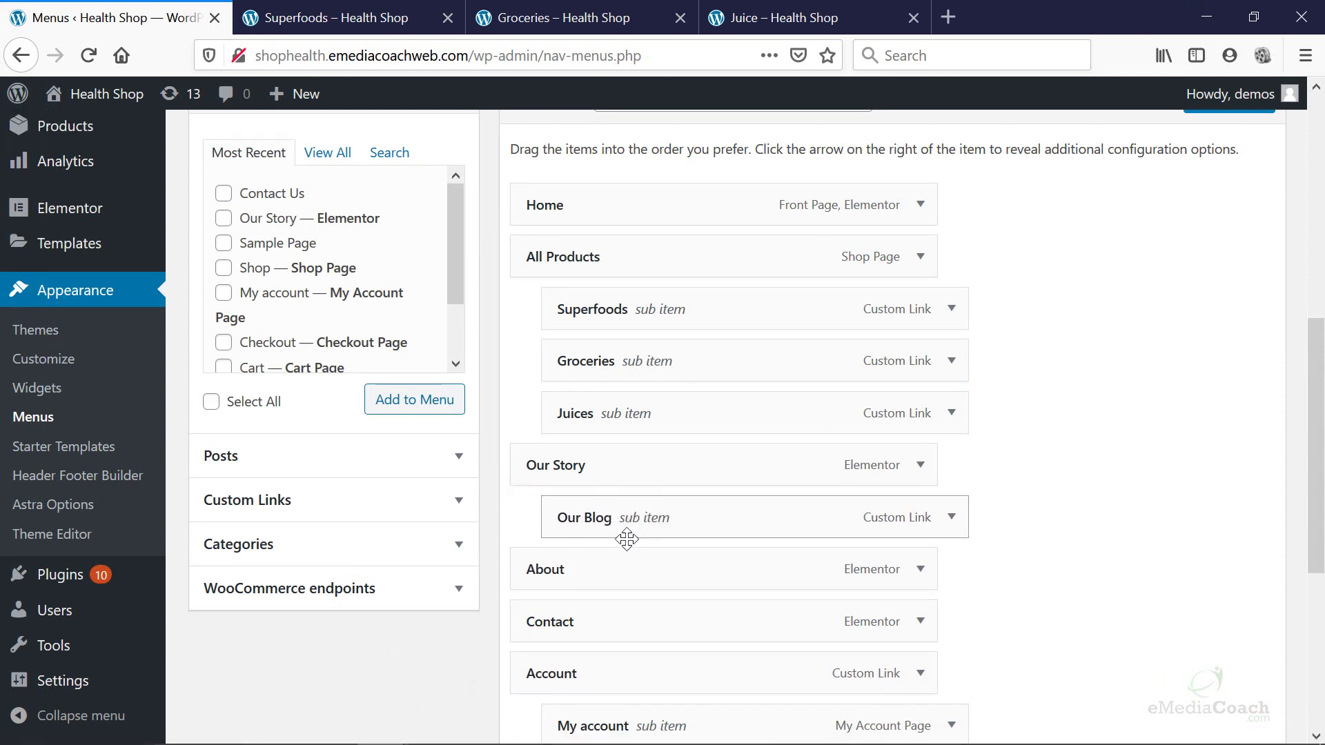
pyautogui.moveTo(565, 573); pyautogui.dragTo(628, 574)
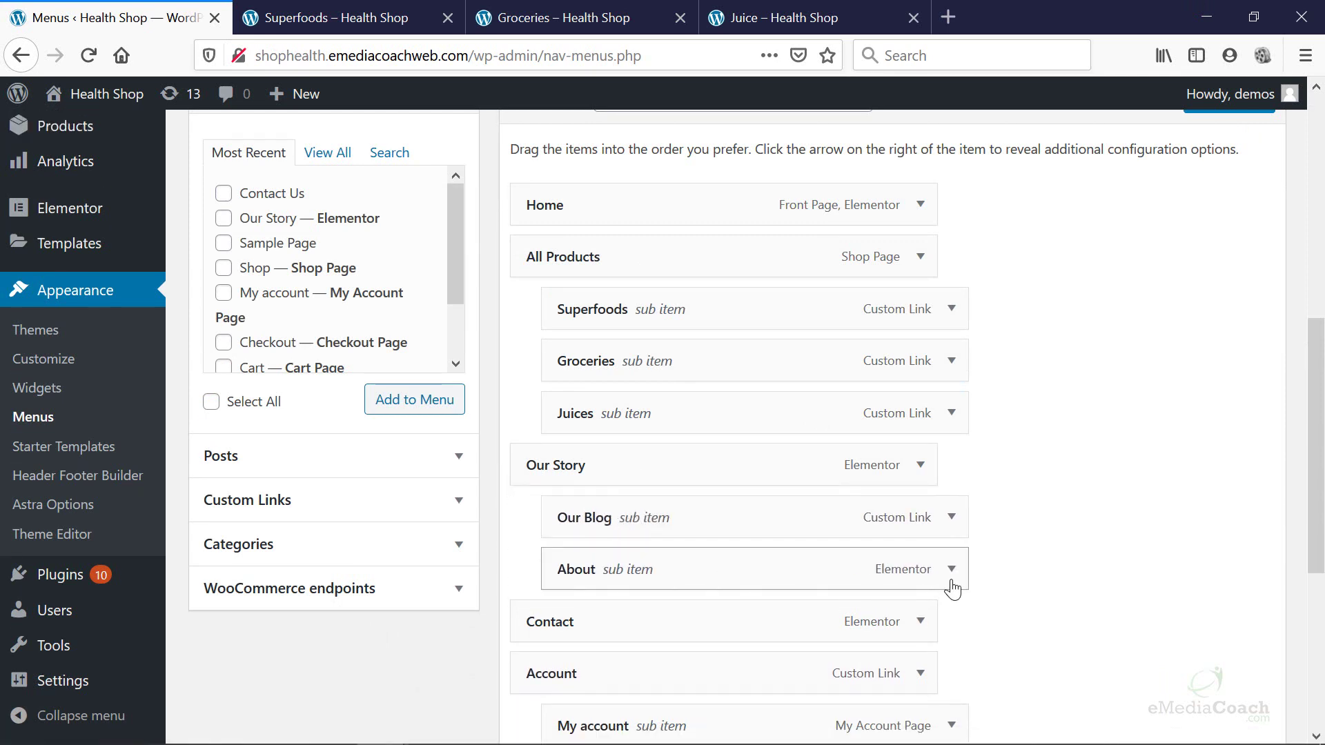
# Relabel the About item as 'About Us' and save the Main Menu.
pyautogui.click(952, 570)
pyautogui.click(620, 640)
pyautogui.write('U')
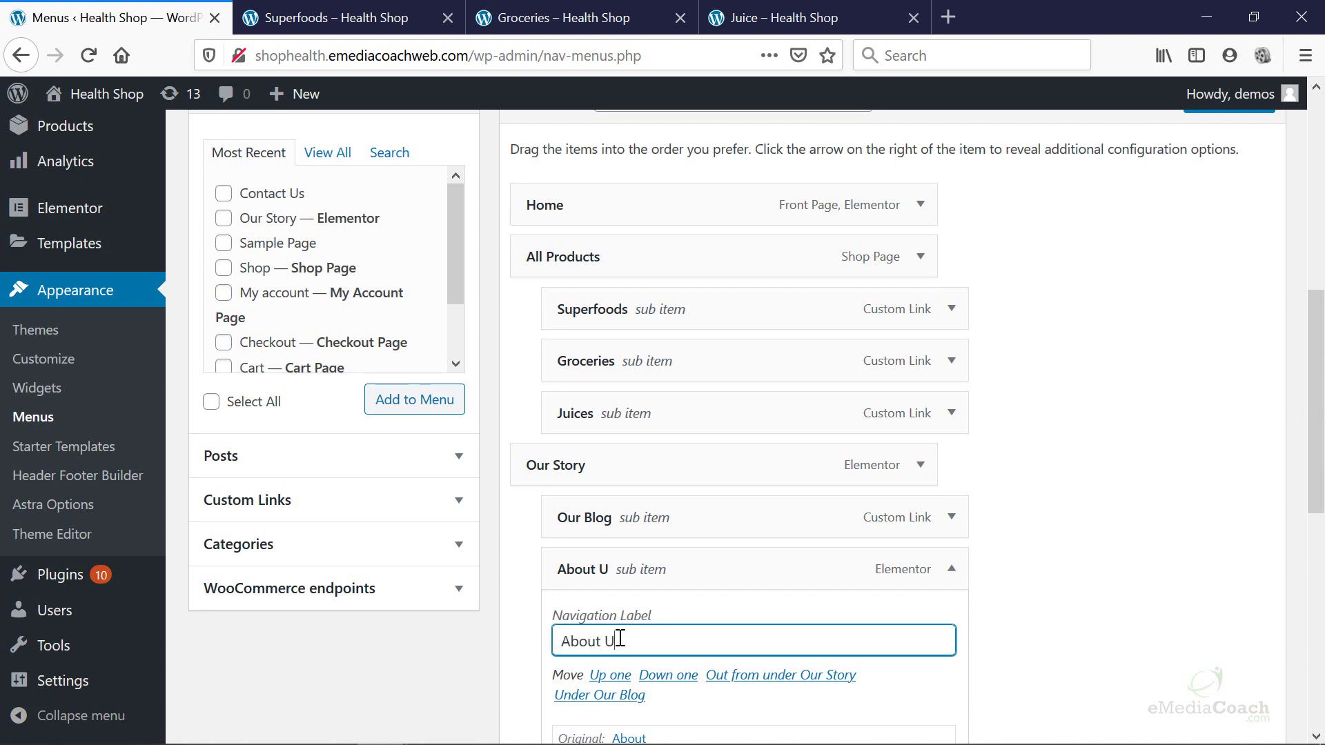
pyautogui.write('s')
pyautogui.scroll(-5, 736, 550)
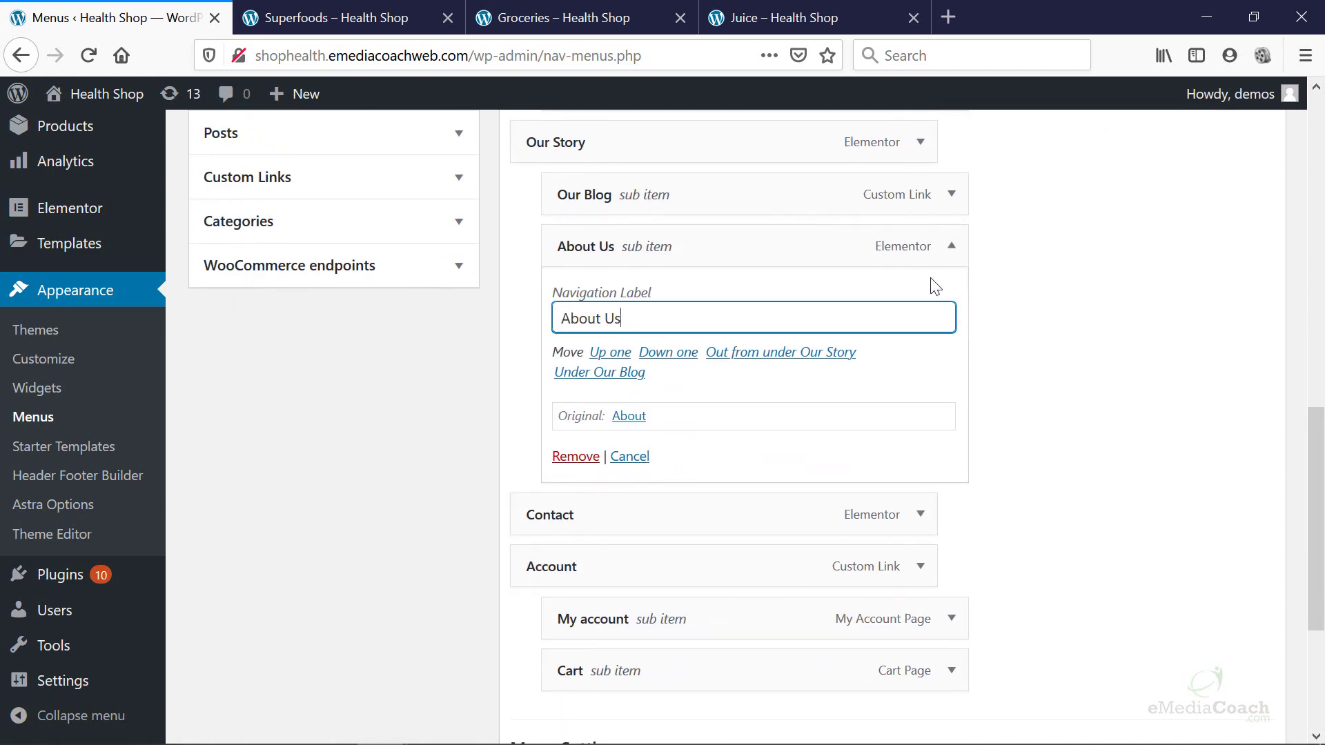
pyautogui.click(952, 247)
pyautogui.scroll(3, 953, 290)
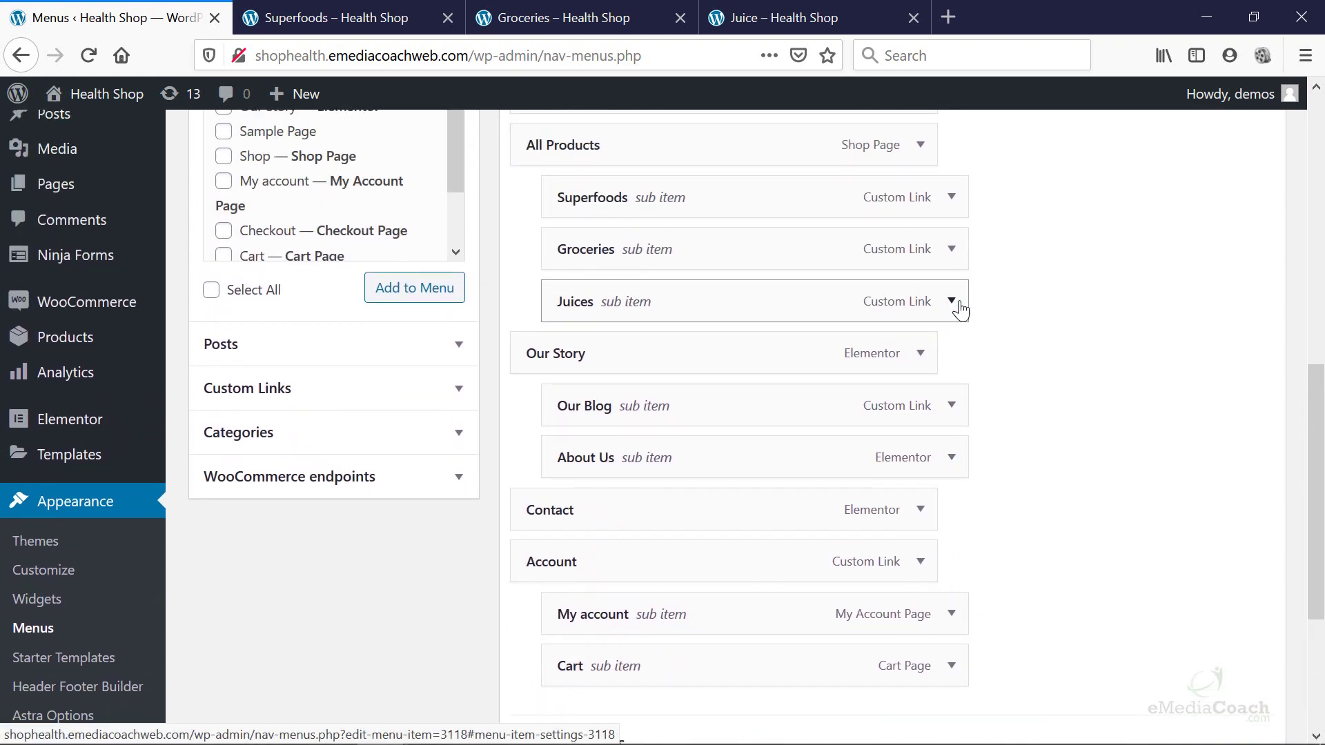
pyautogui.scroll(2, 958, 332)
pyautogui.scroll(-4, 1104, 477)
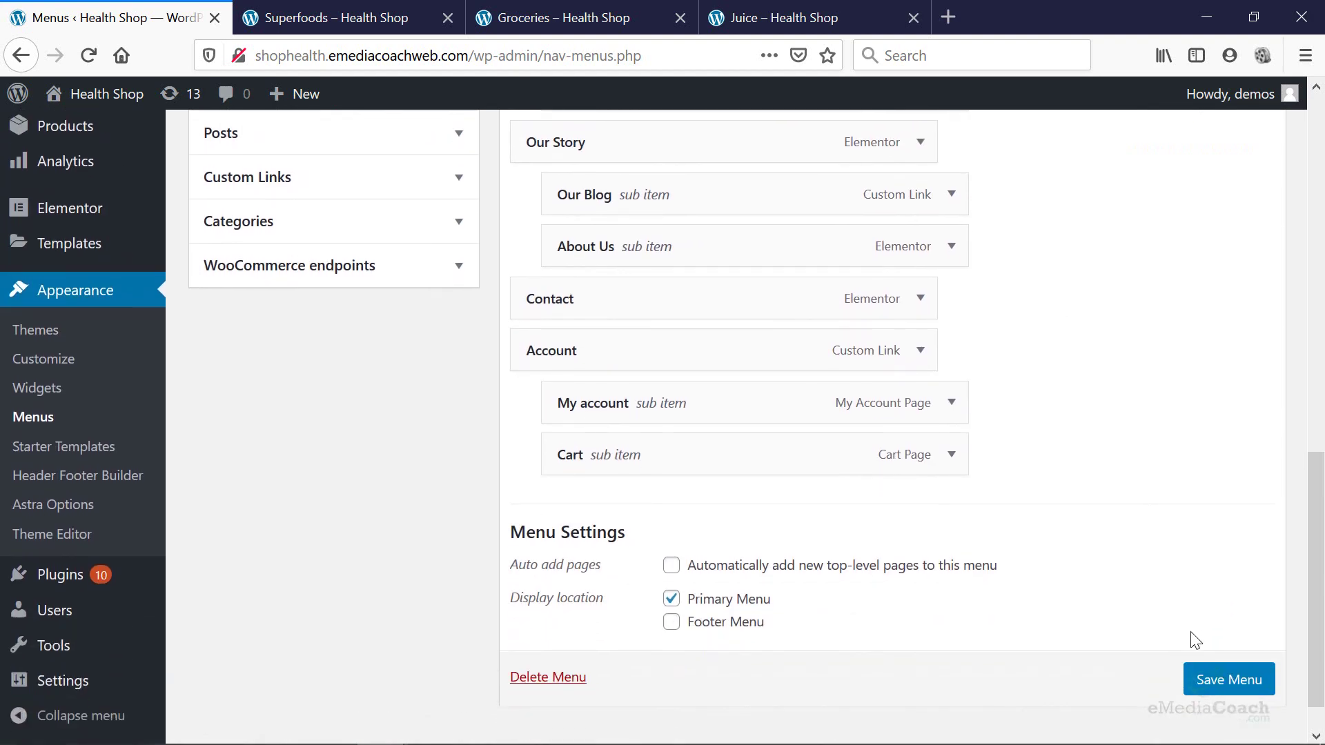
pyautogui.click(1229, 682)
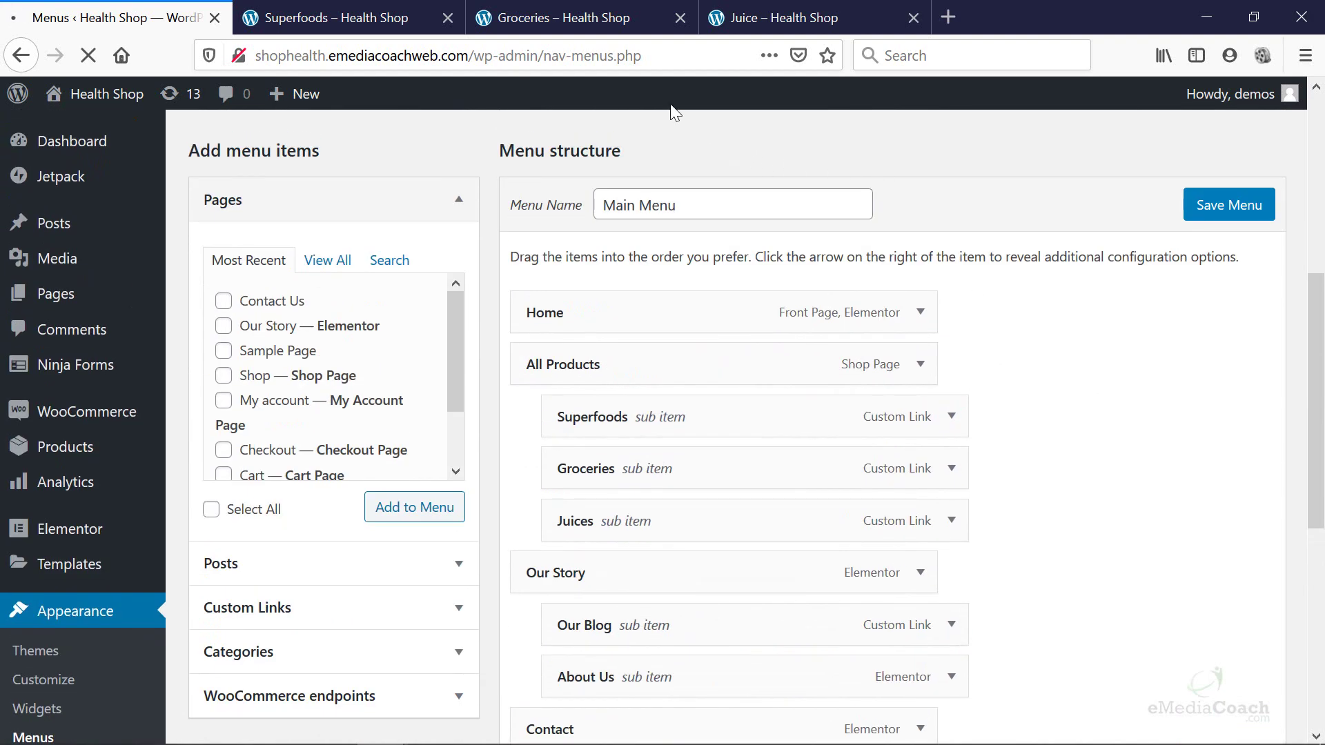
# Reload the live Health Shop site and open Our Blog from the Our Story drop-down.
pyautogui.hotkey('alt', 'Tab')
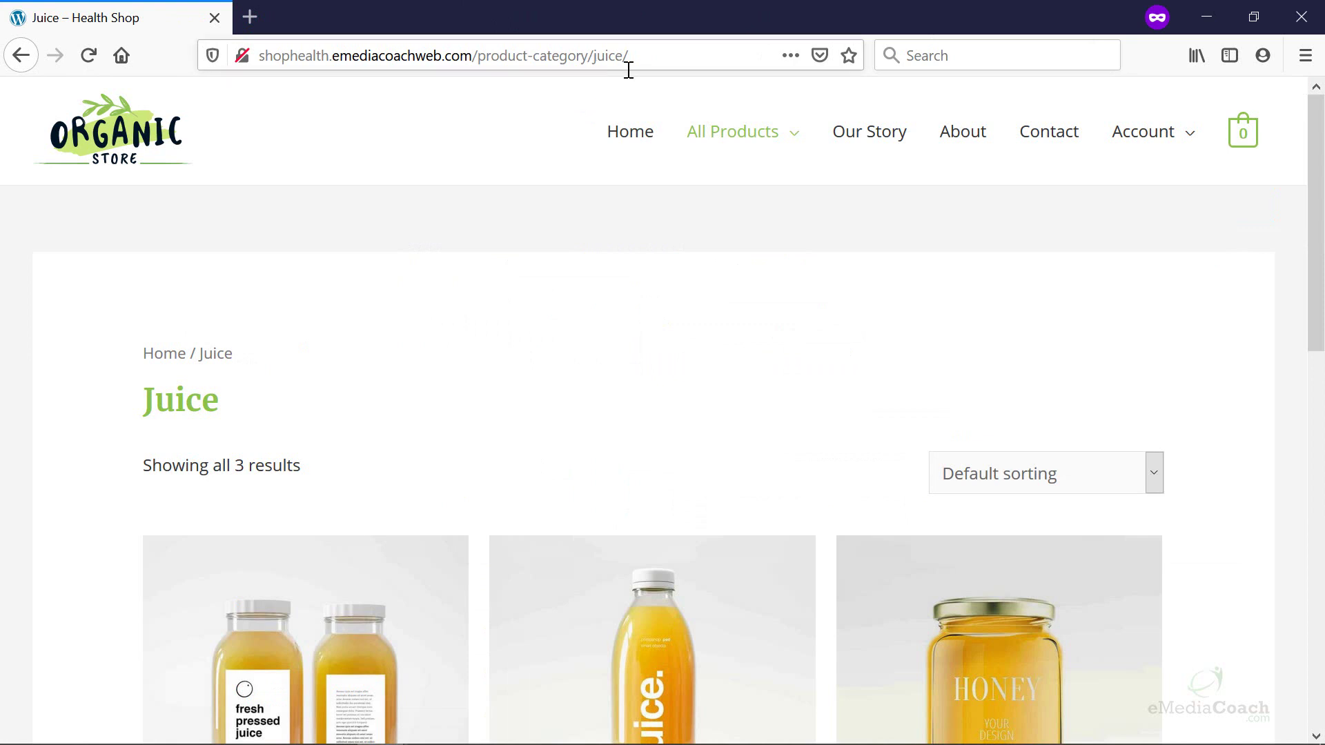
pyautogui.click(93, 56)
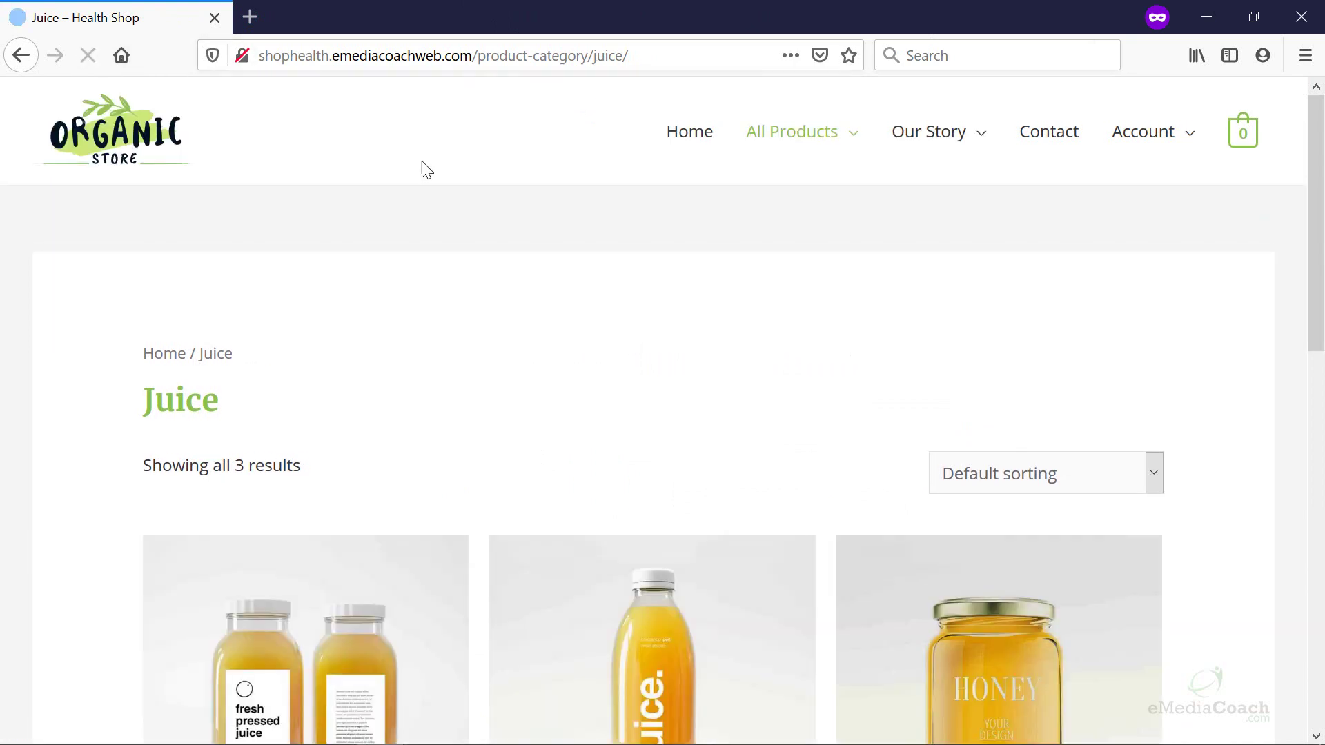
pyautogui.moveTo(934, 145)
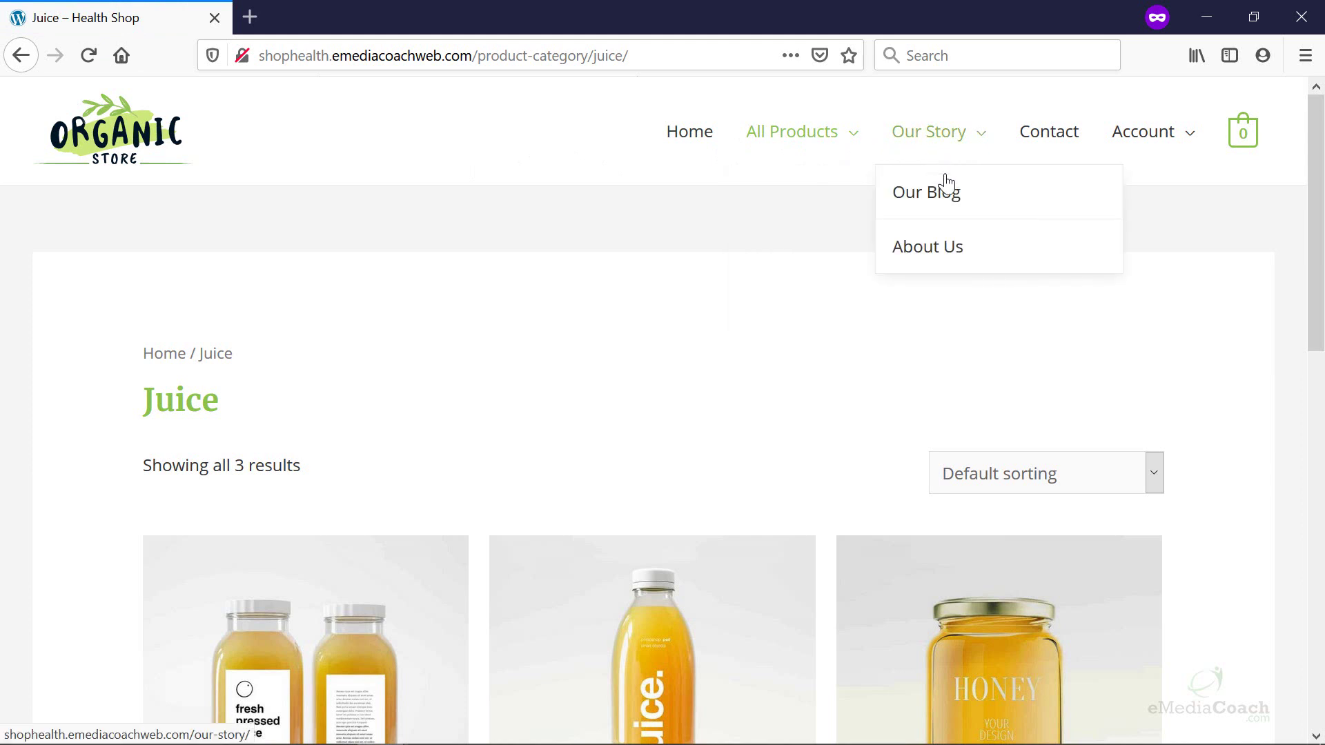
pyautogui.click(947, 205)
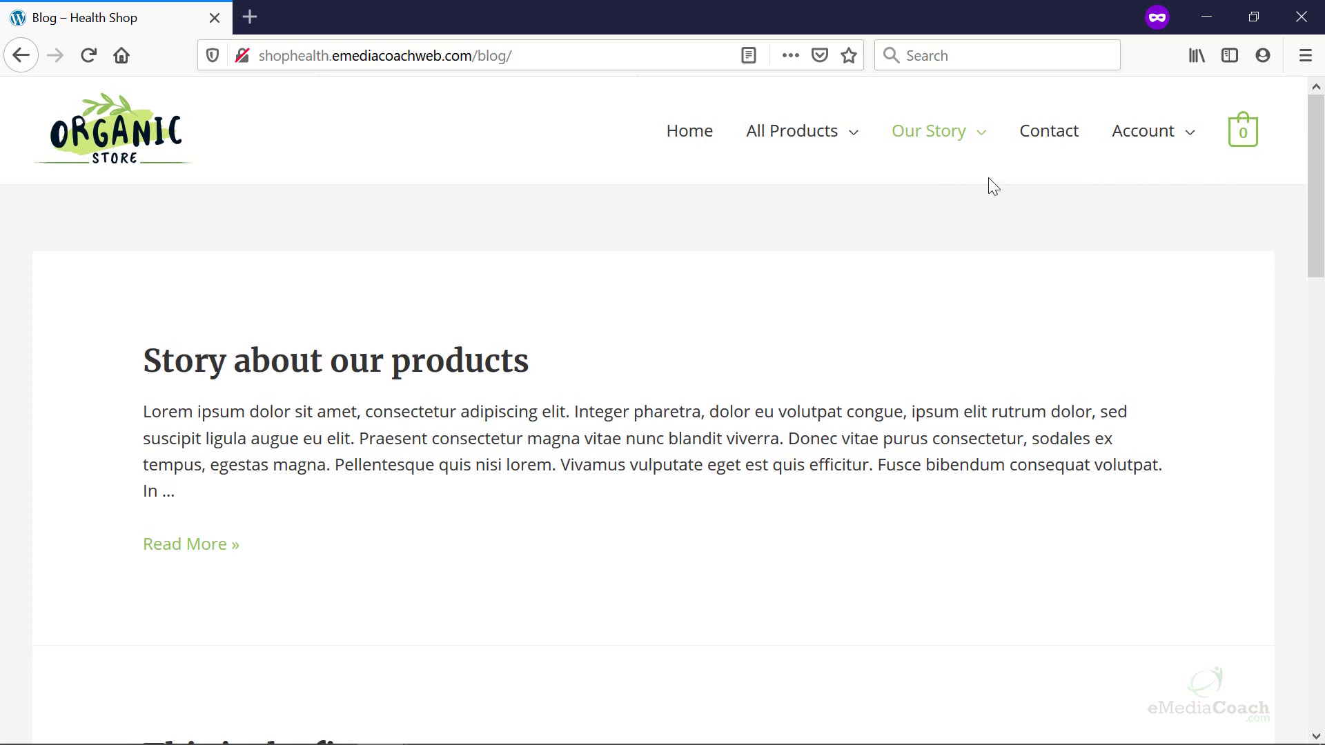
pyautogui.scroll(-3, 988, 184)
pyautogui.scroll(3, 422, 124)
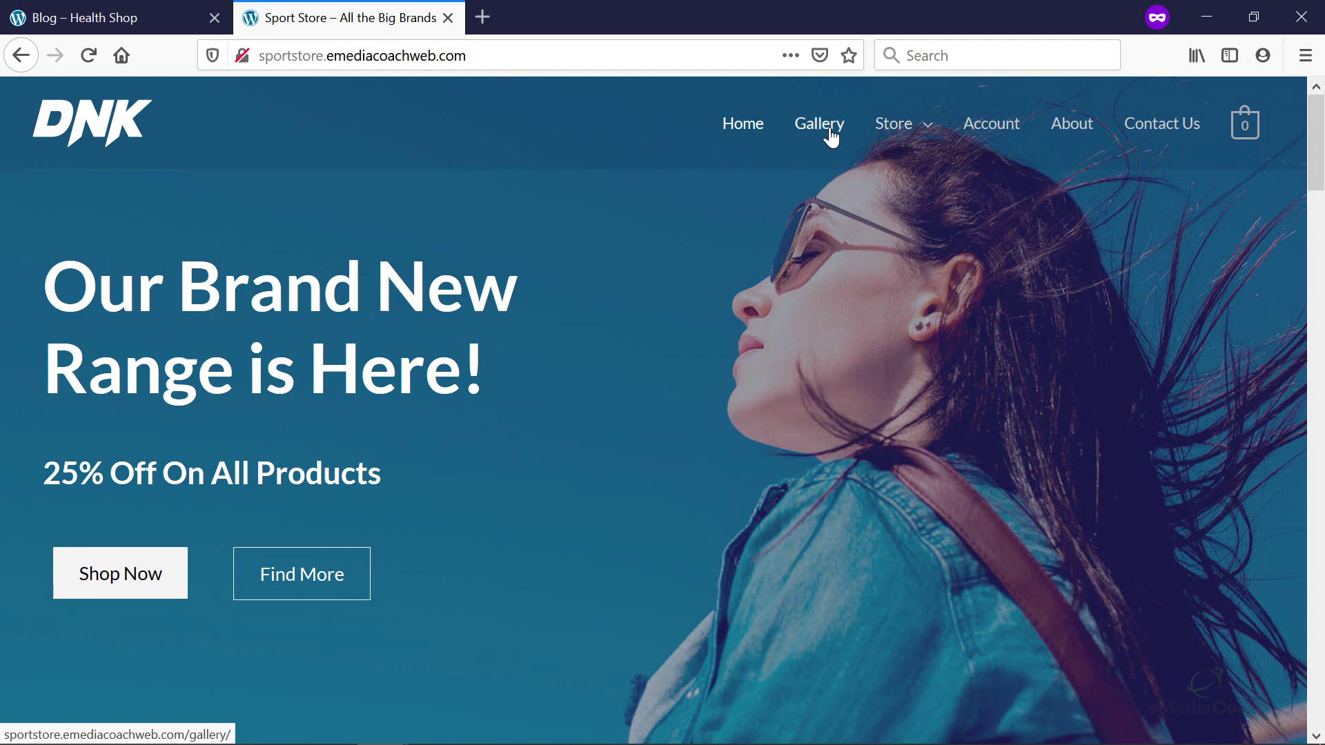
# Open Accessories from the Sport Store's Store drop-down and browse its 7 products.
pyautogui.moveTo(901, 133)
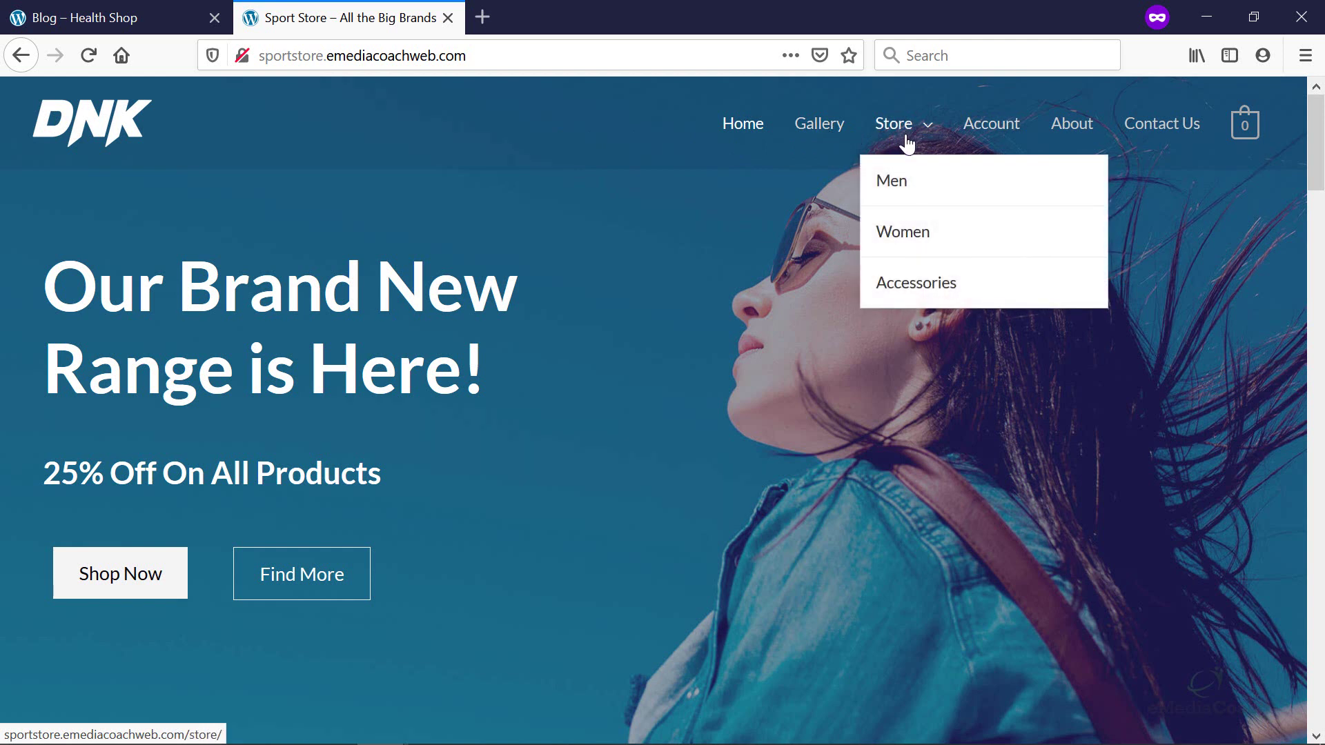
pyautogui.scroll(-2, 938, 152)
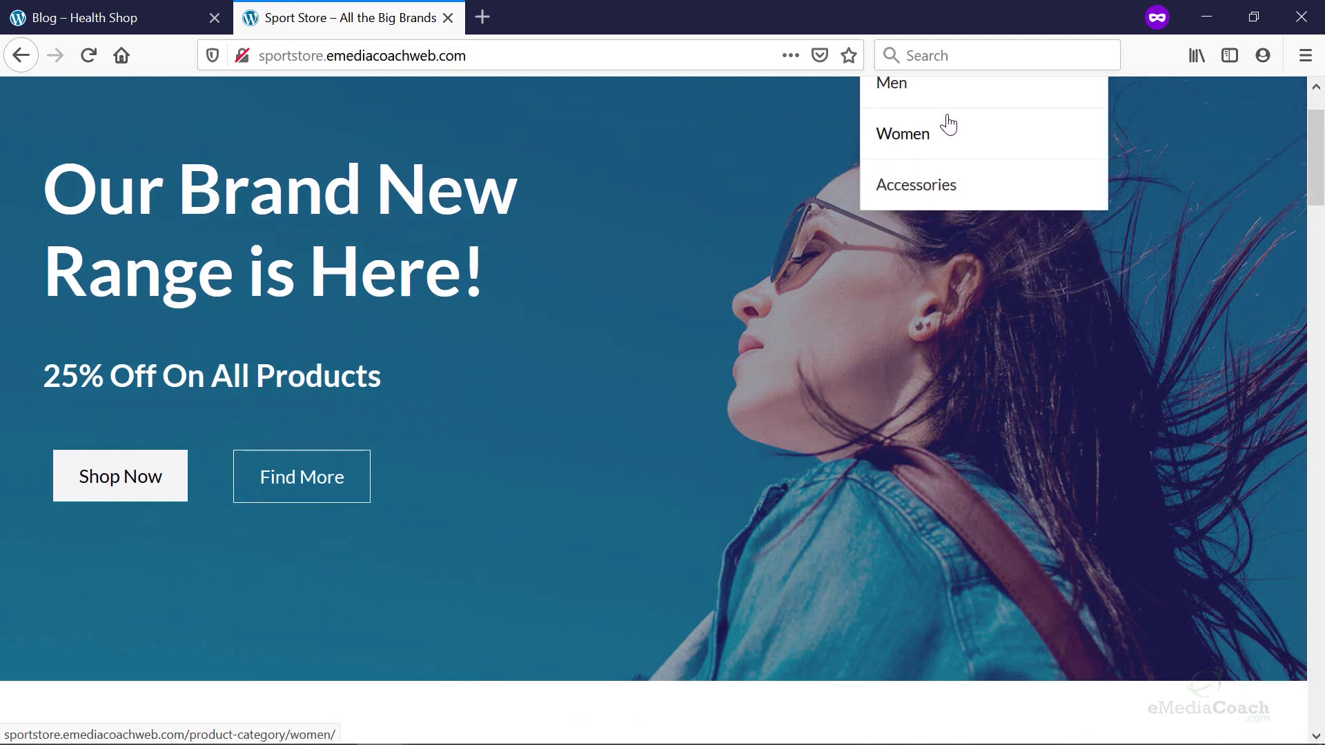
pyautogui.click(939, 177)
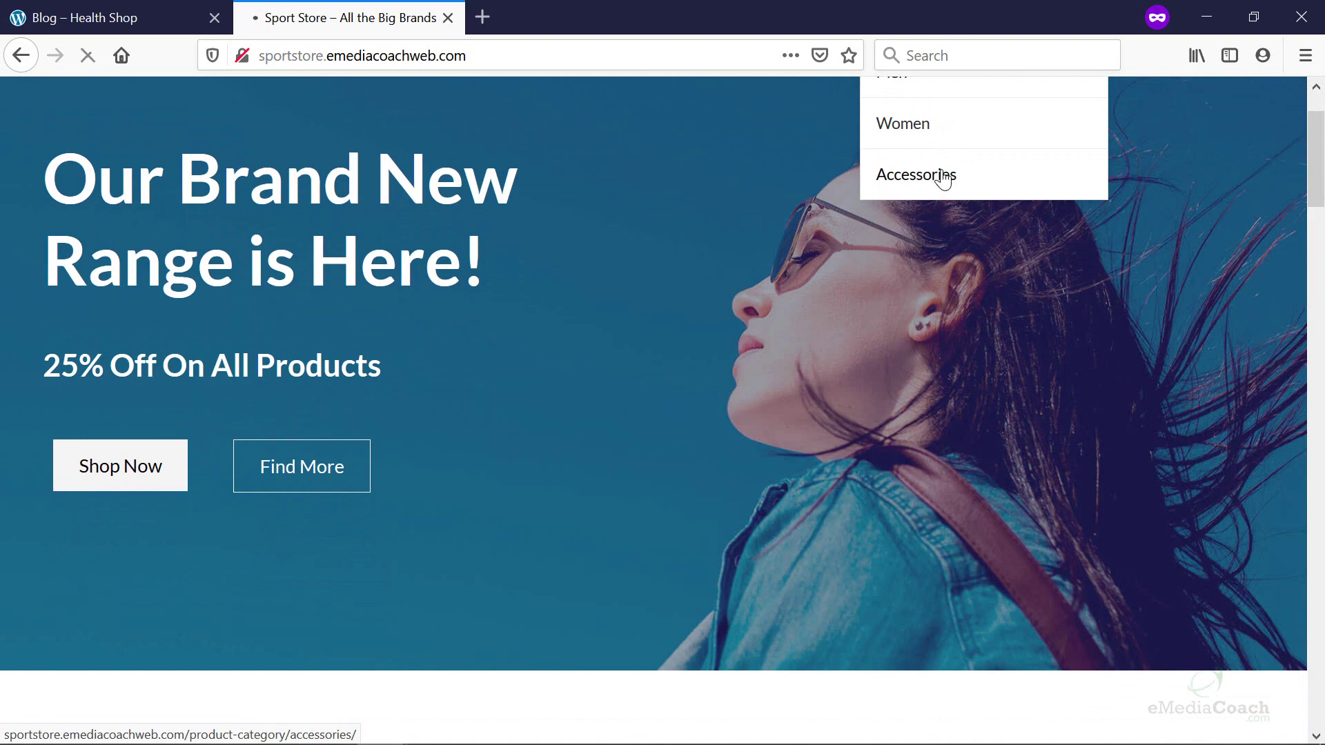
pyautogui.scroll(-5, 923, 197)
pyautogui.scroll(7, 923, 198)
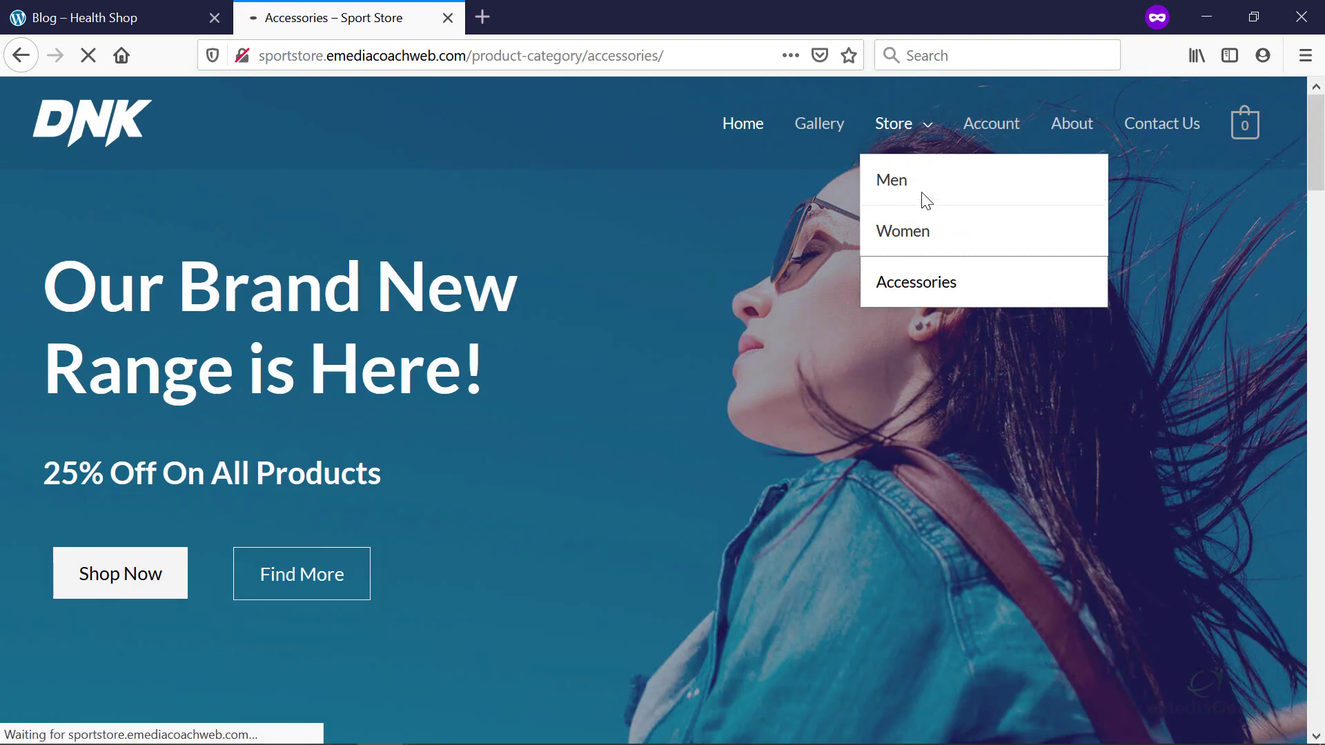
pyautogui.scroll(-6, 925, 203)
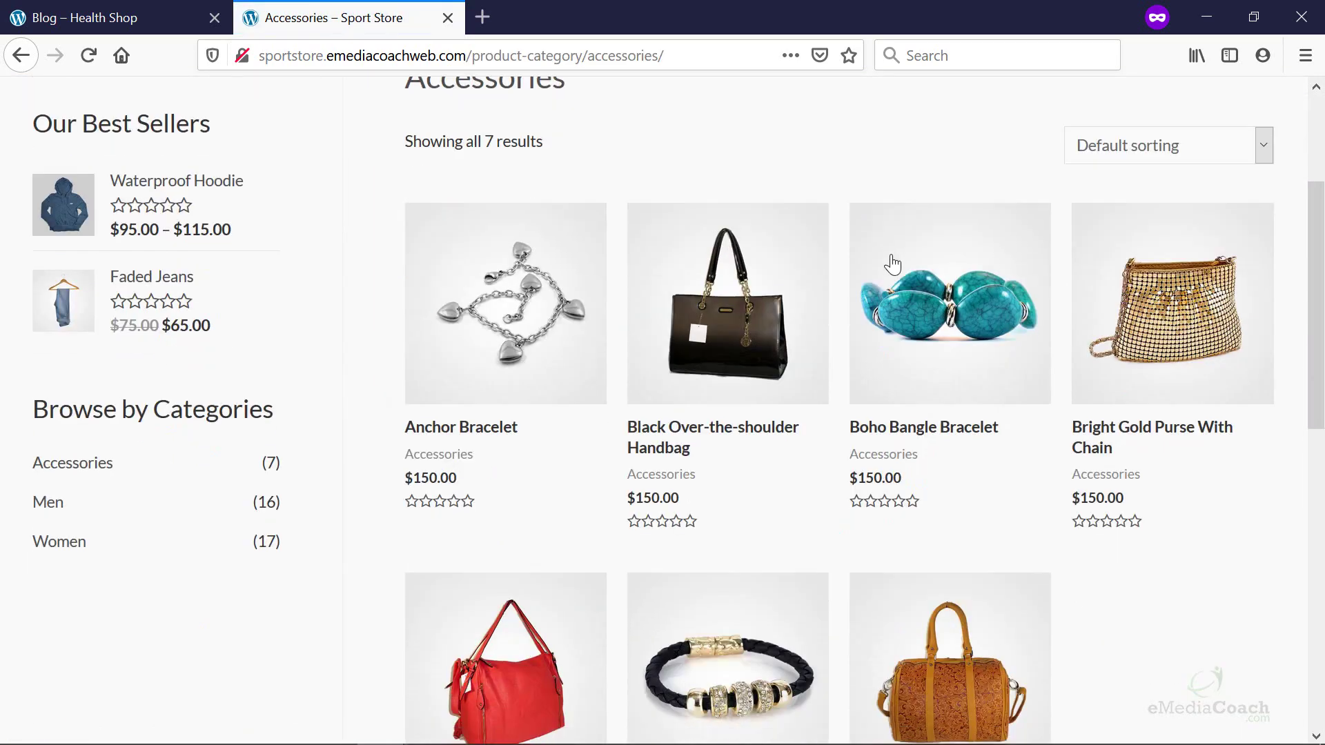
pyautogui.scroll(5, 1157, 482)
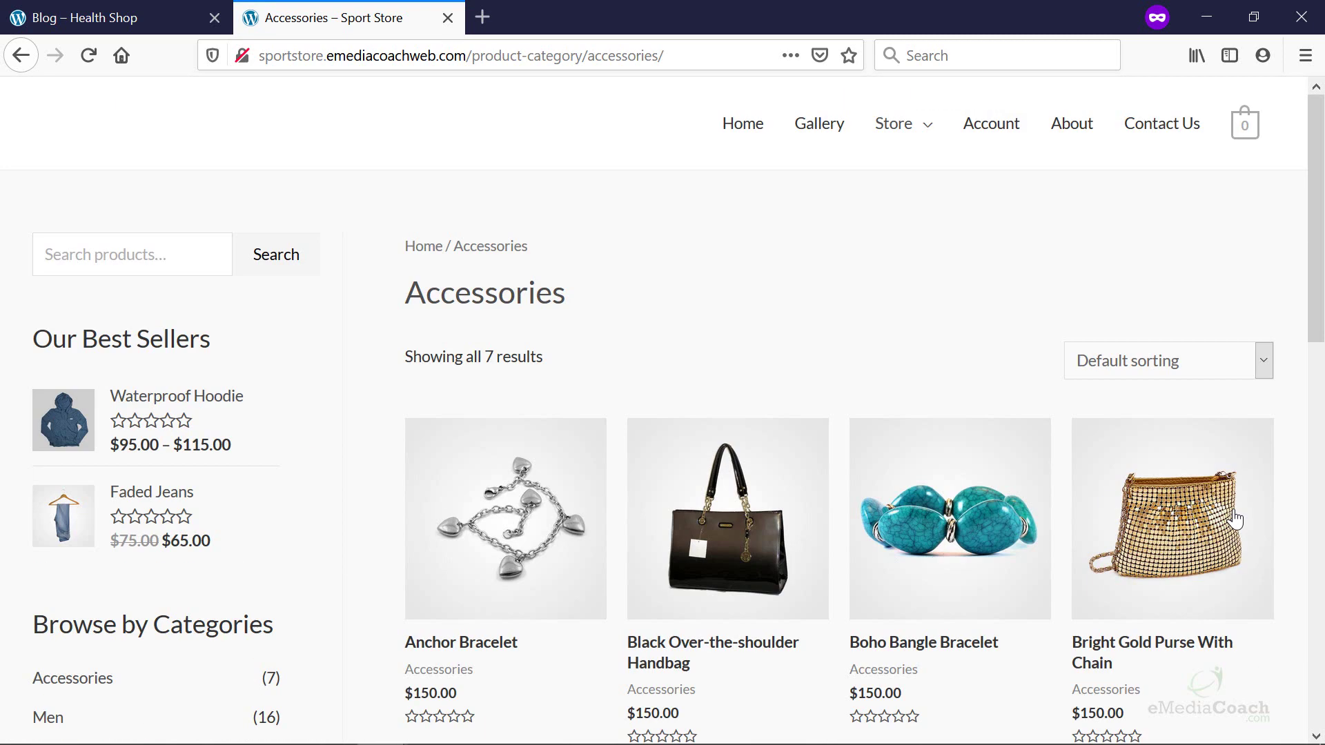